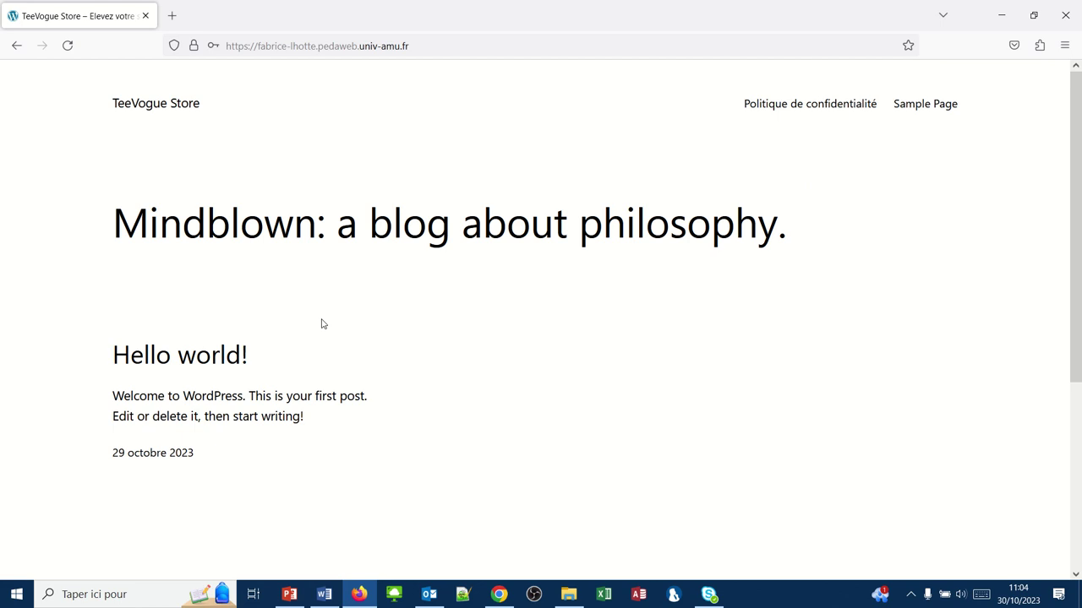
- View the sample "Hello world!" post on the public site and open it for editing in the WordPress admin in Chrome
left_click(187, 364)
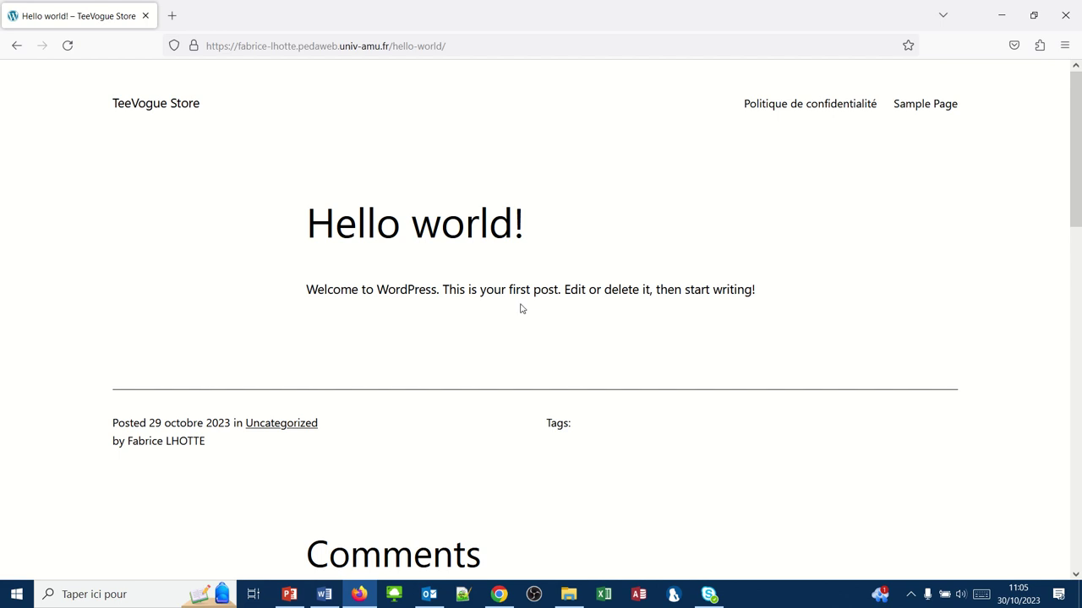
left_click(499, 594)
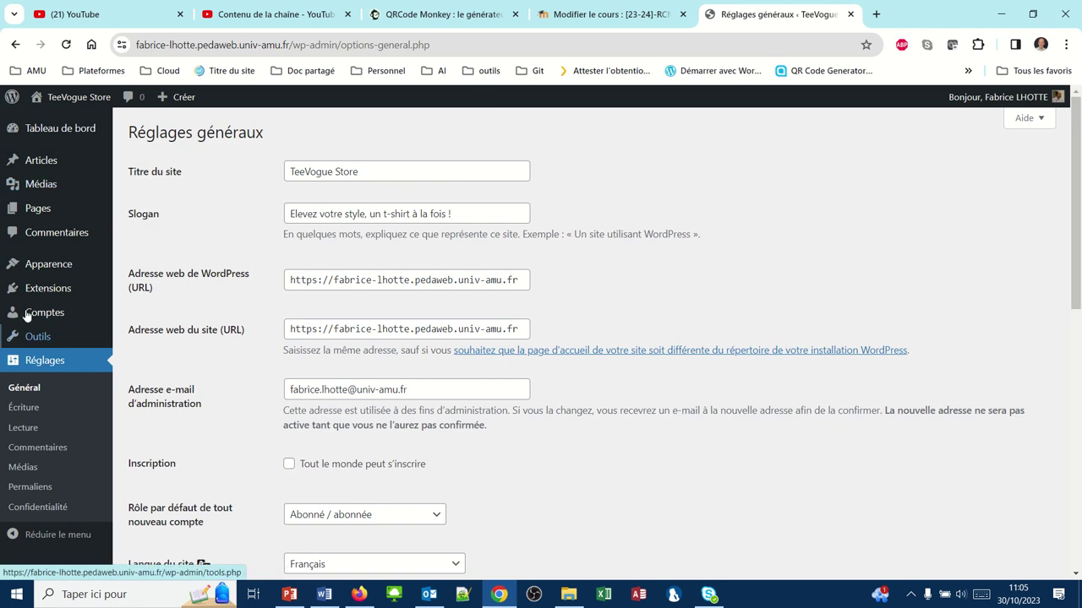
mouse_move(48, 288)
mouse_move(52, 215)
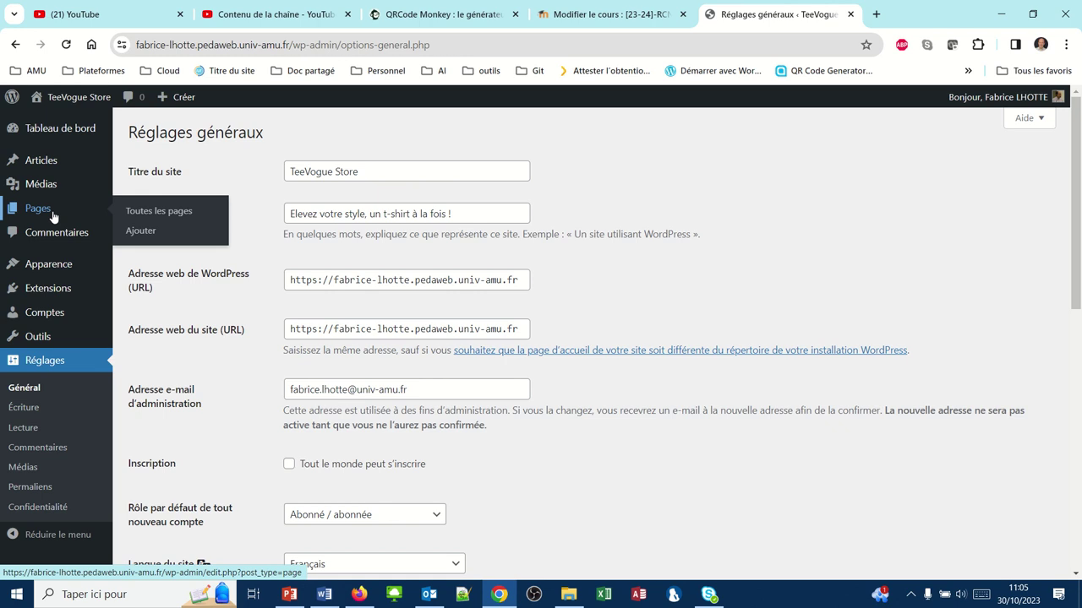
mouse_move(61, 169)
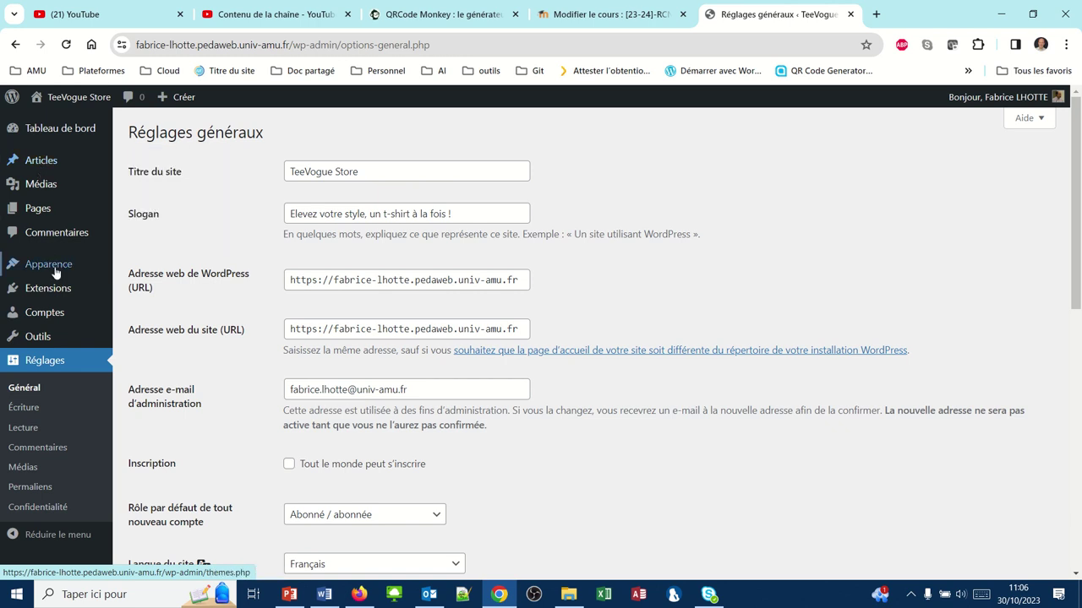
mouse_move(50, 258)
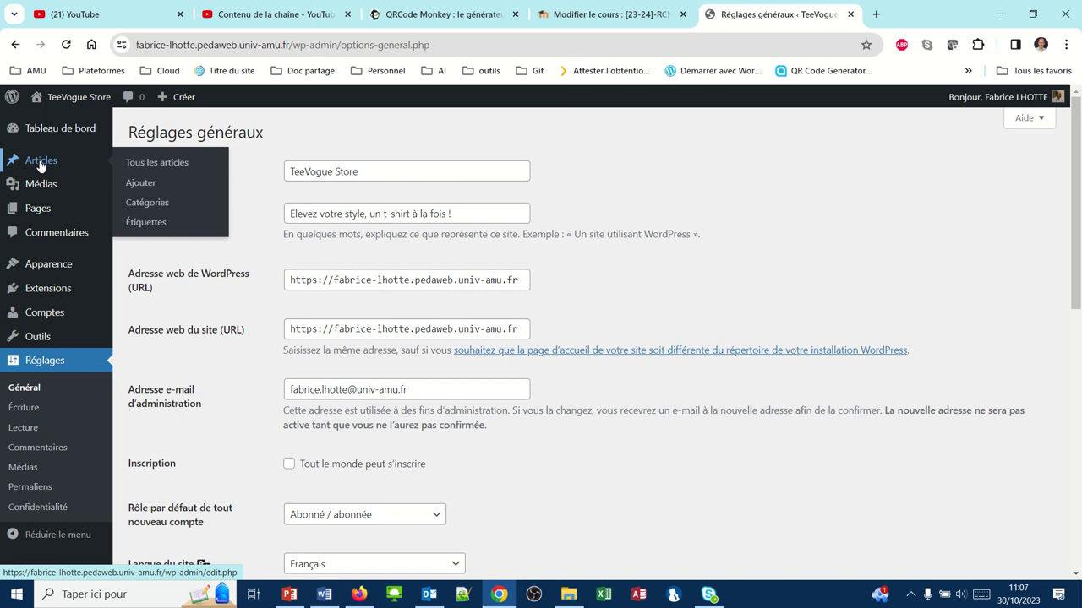
left_click(40, 161)
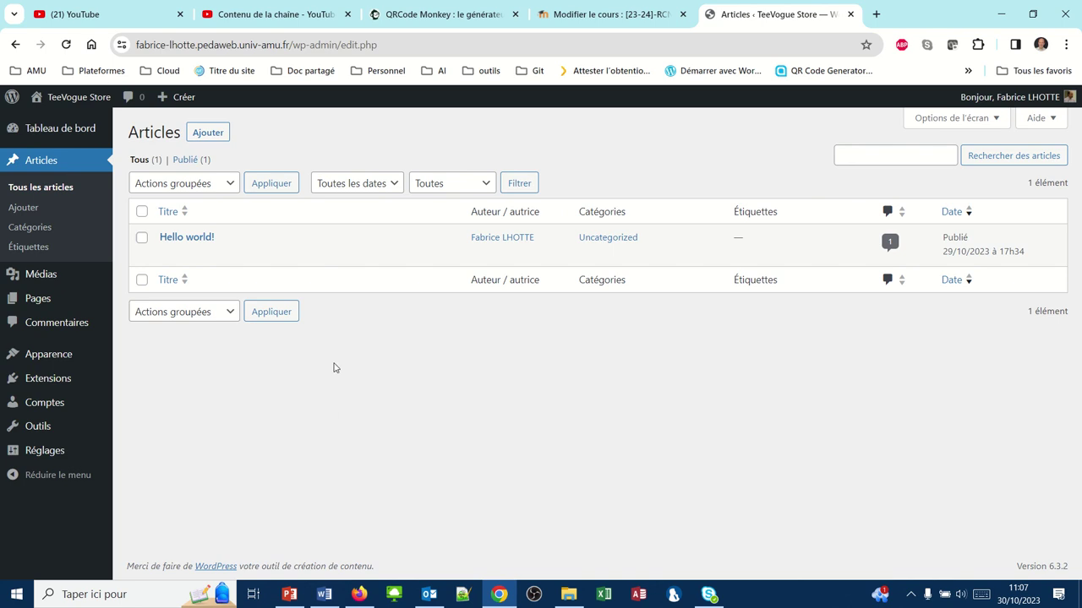
left_click(180, 240)
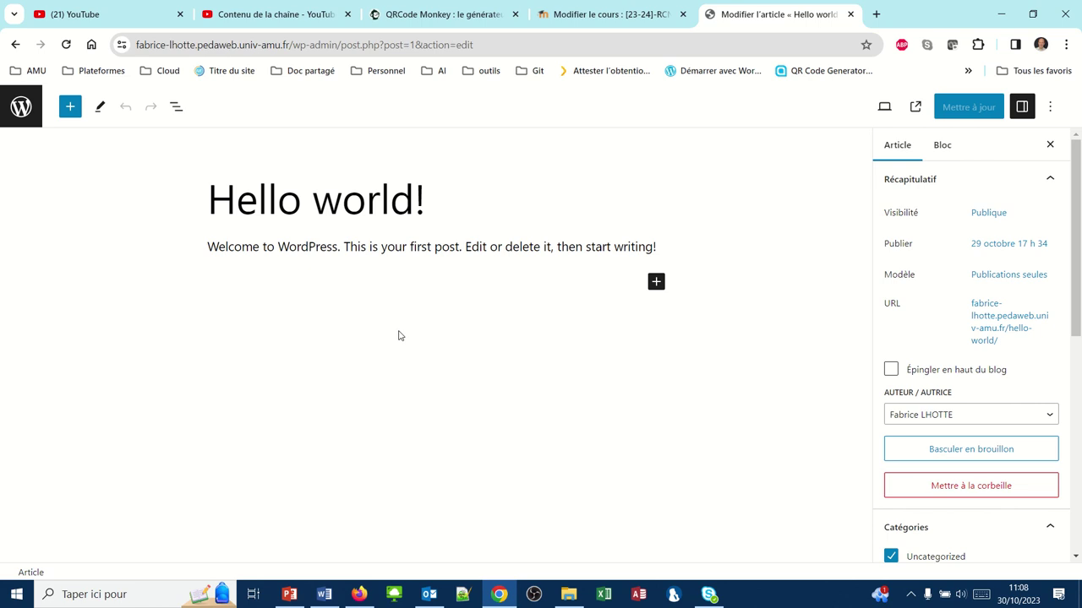
- Replace the post title with "L'Histoire du T-Shirt"
left_click(427, 191)
left_click_drag(425, 193, 220, 188)
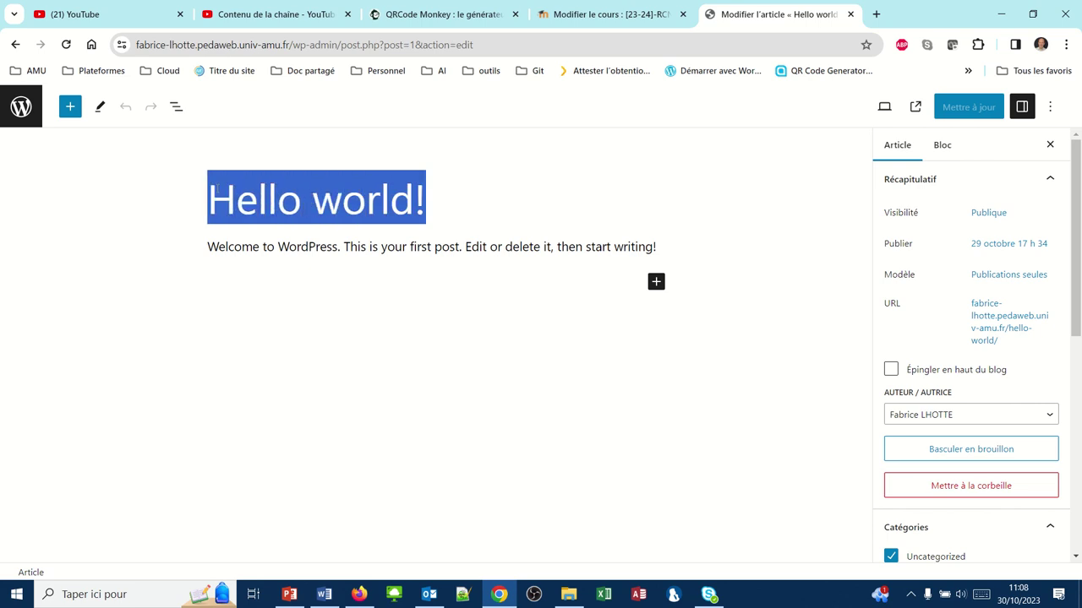
type("L'His")
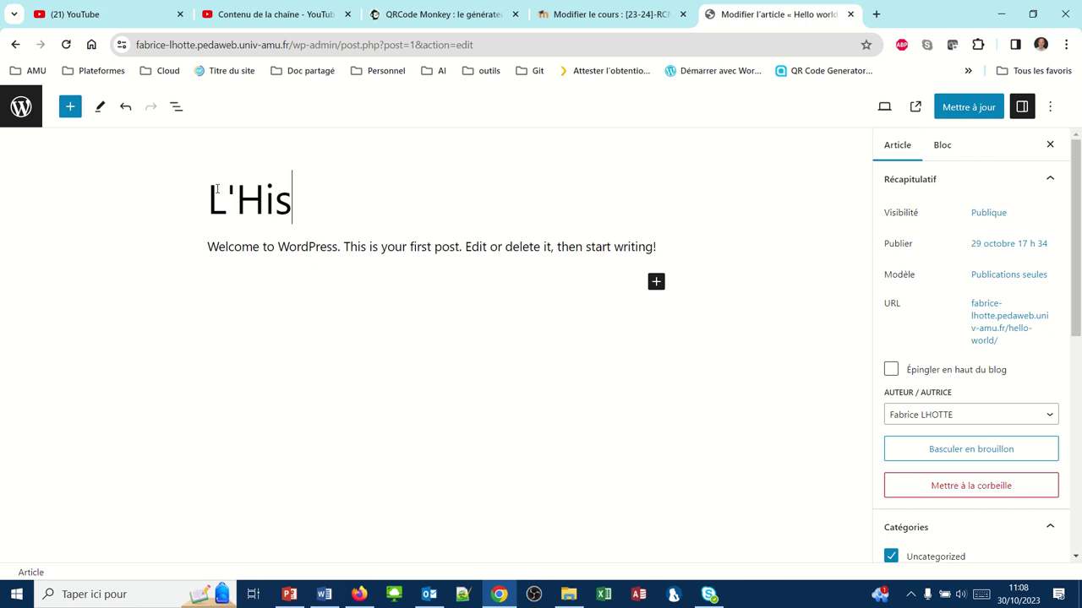
type("toire du T")
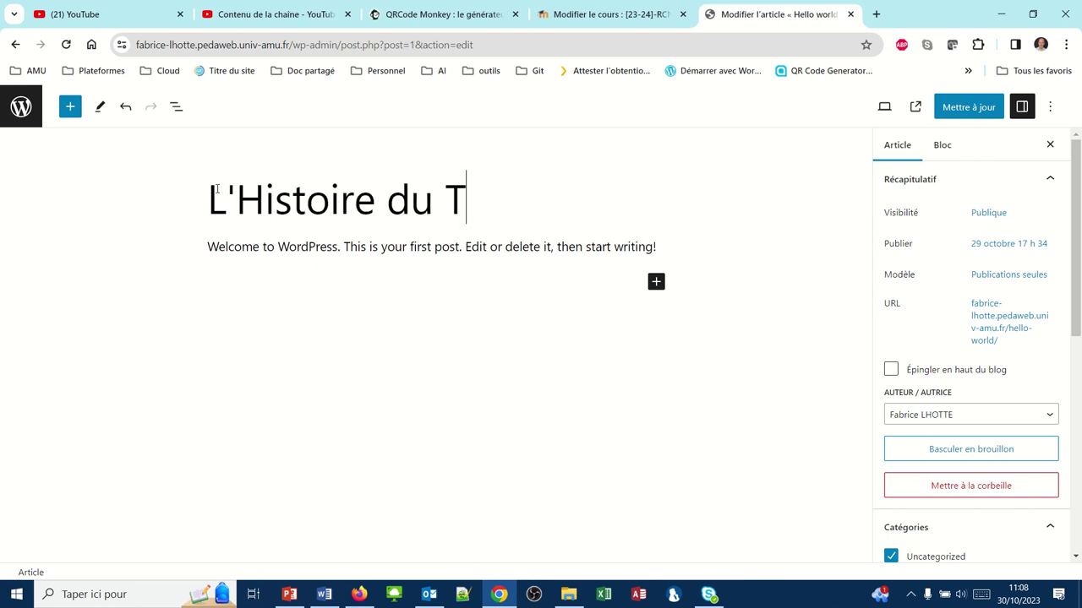
type("-Shirt")
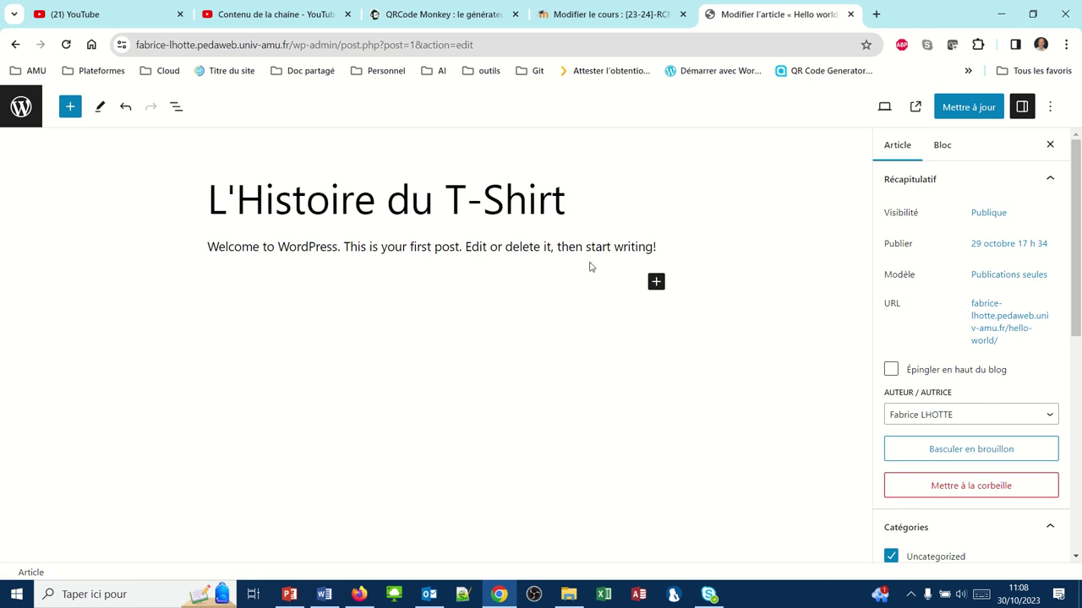
- Select the post's default welcome paragraph, and in File Explorer extract RCN5-Package ressrources.zip to the proposed folder in Téléchargements
left_click_drag(654, 250, 207, 247)
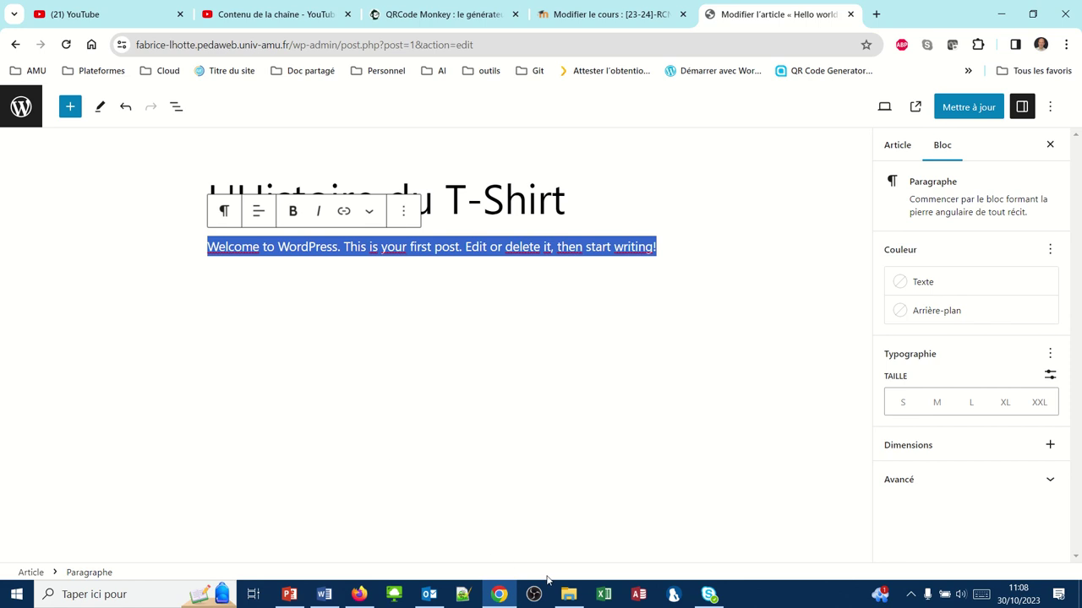
left_click(566, 594)
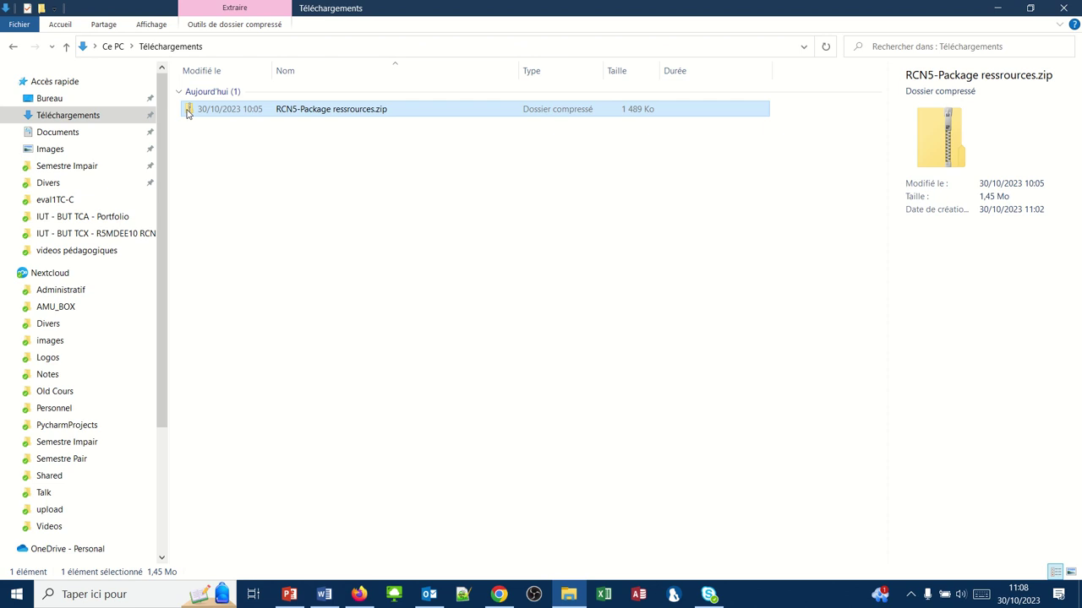
right_click(359, 110)
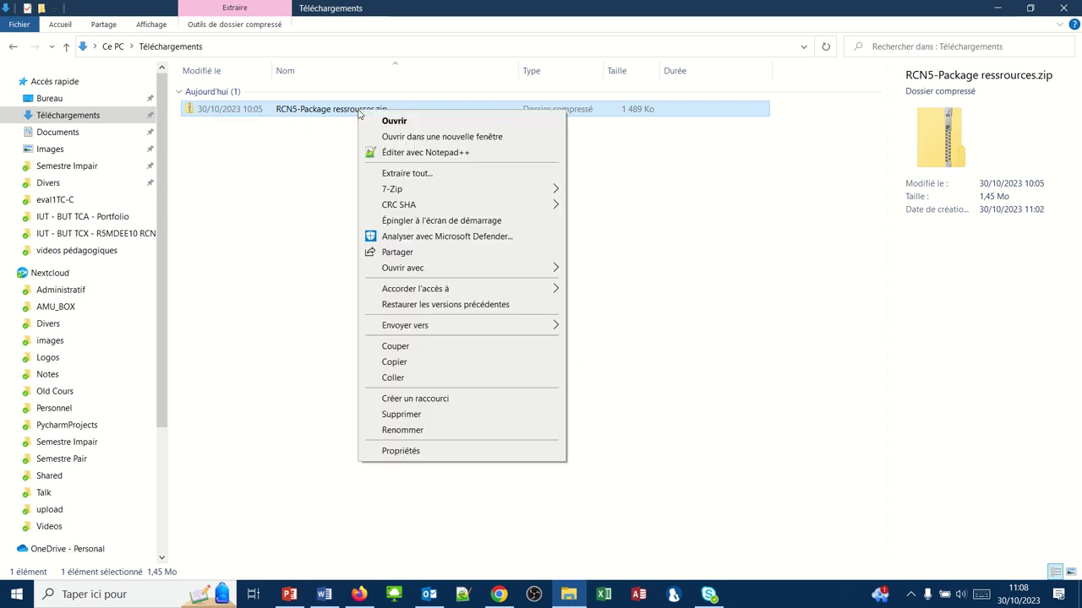
left_click(400, 178)
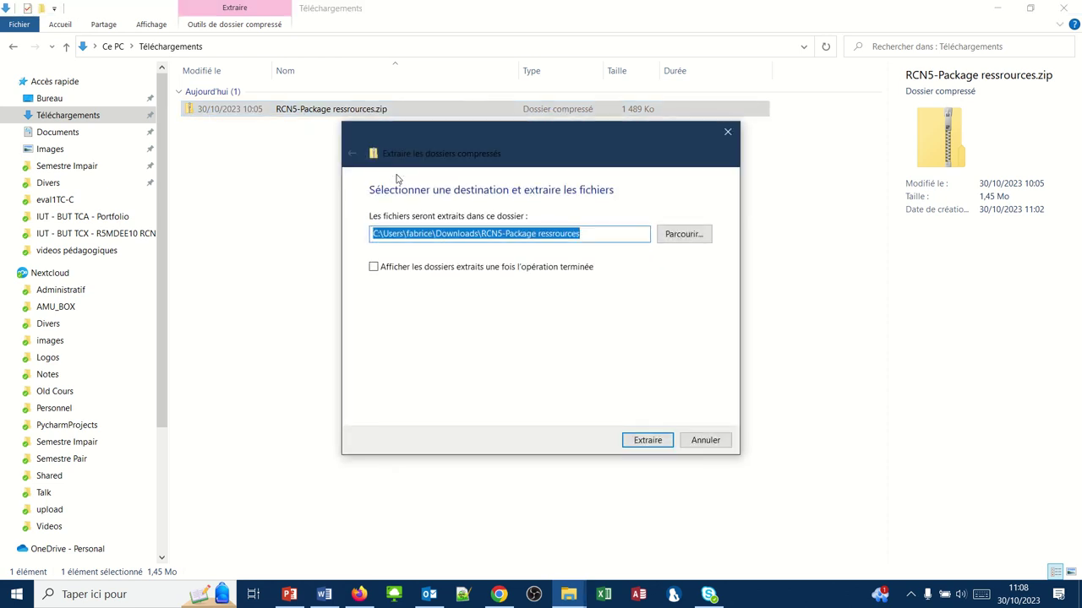
left_click(632, 445)
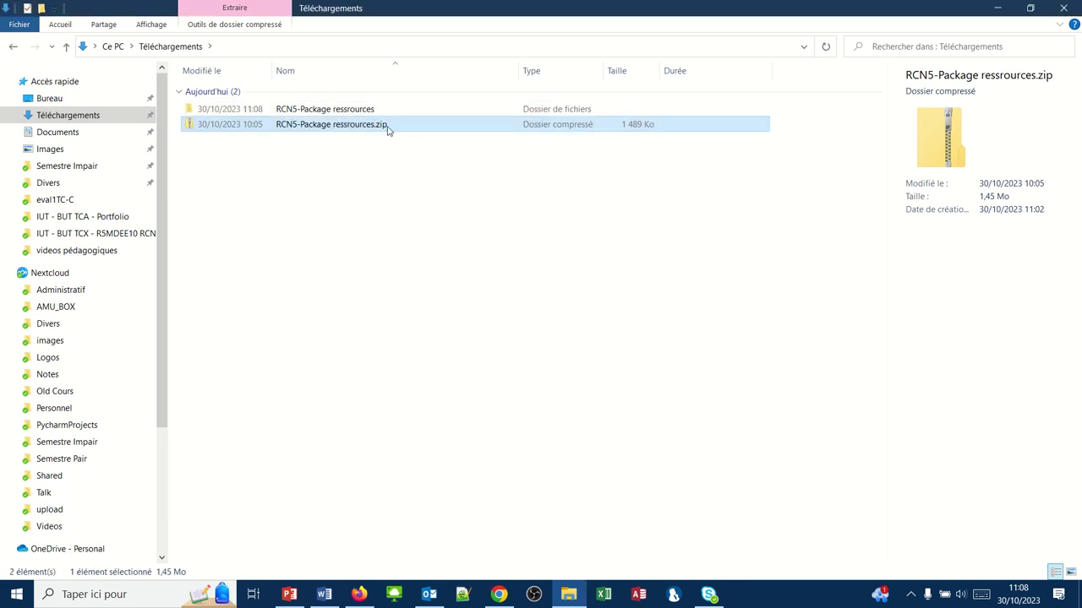
- Open "article1 - histoire du t-shirt.docx" from the extracted package in Word and copy all the text below its title line
double_click(351, 110)
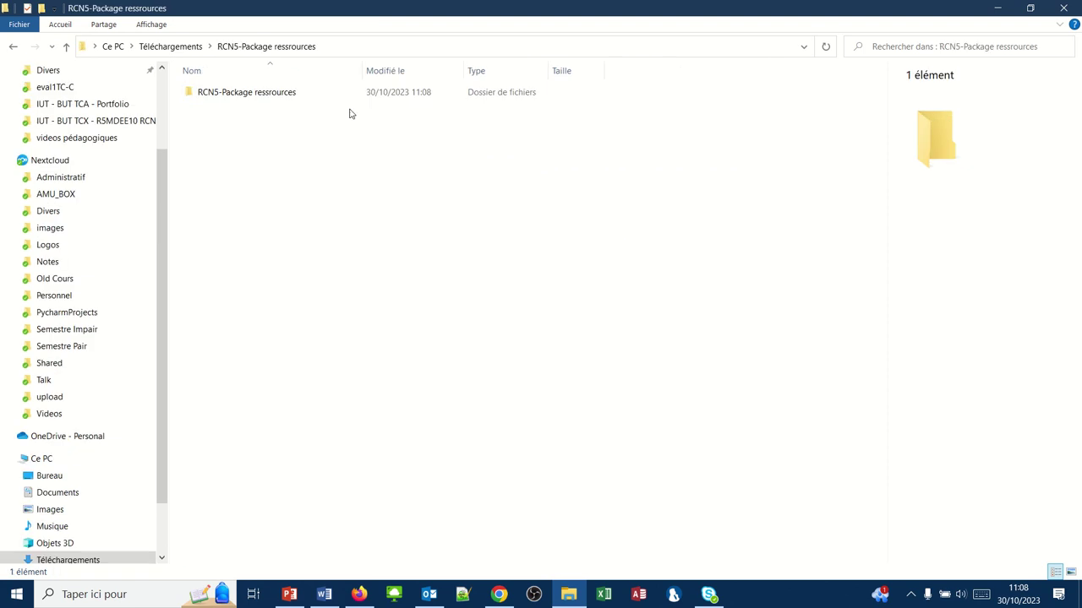
double_click(286, 93)
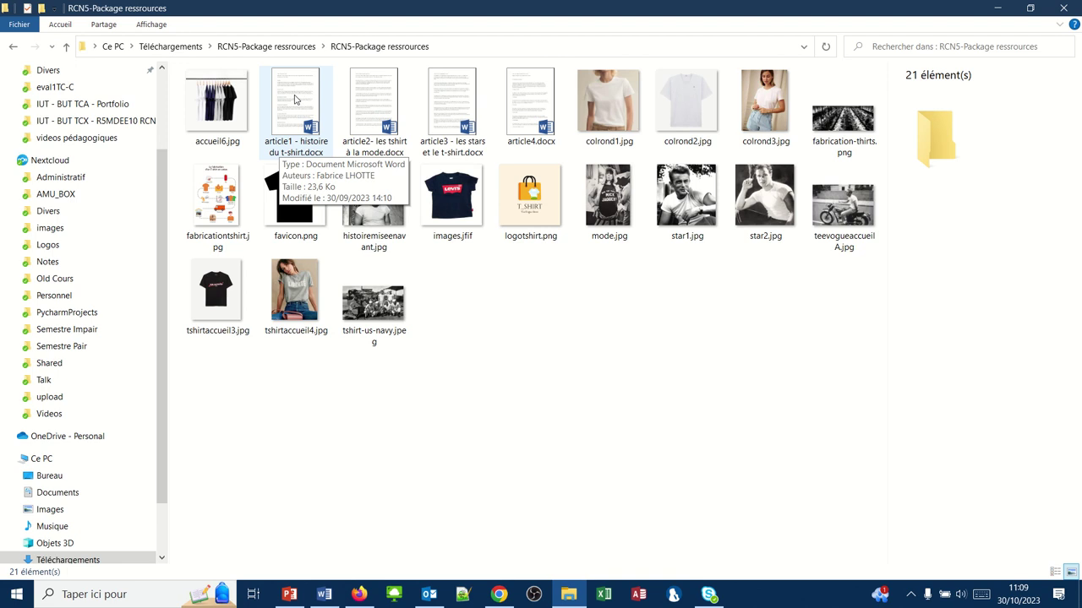
double_click(297, 96)
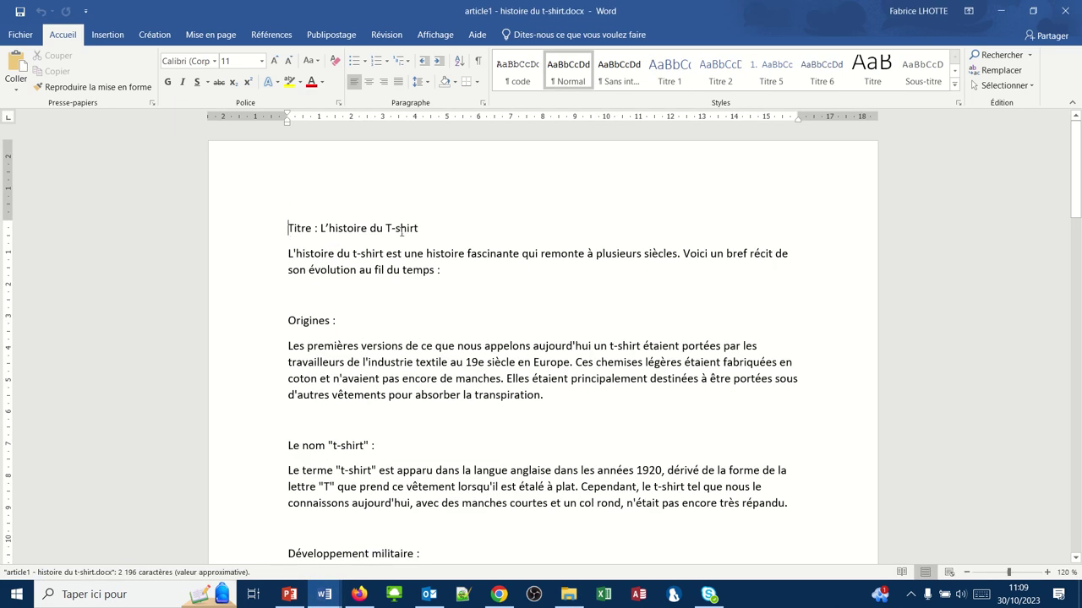
double_click(271, 270)
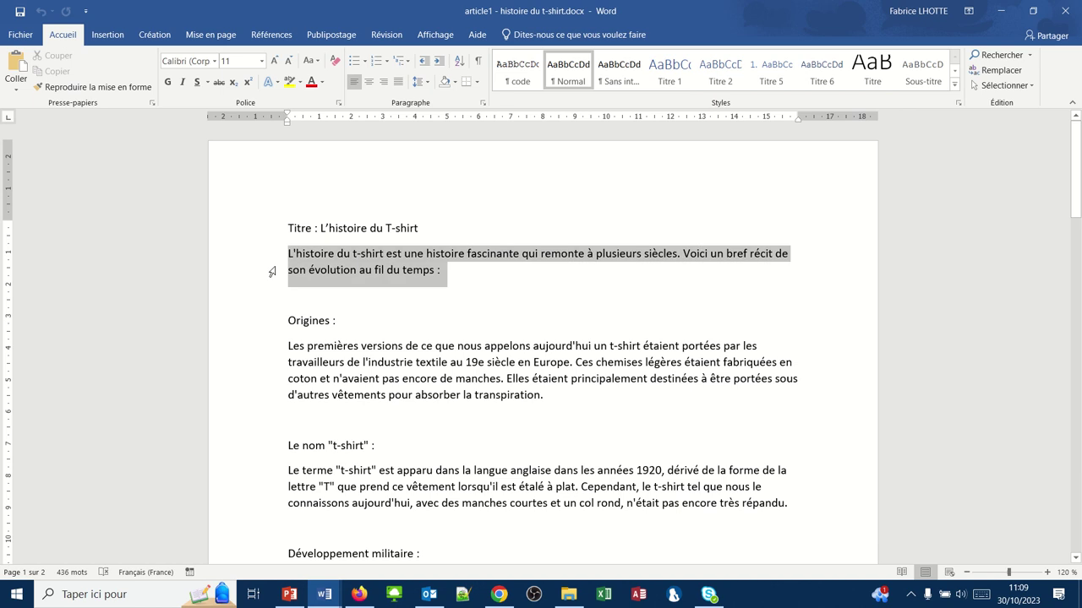
left_click_drag(272, 270, 386, 420)
scroll(274, 524, "down", 20)
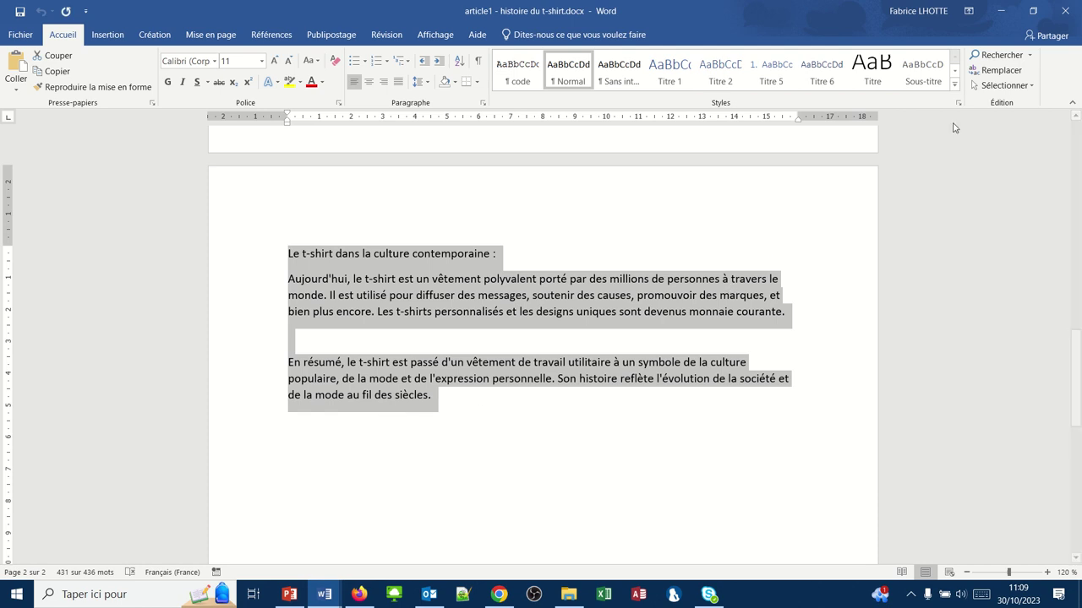
- Return to the WordPress post in Chrome and replace the selected default paragraph with the copied article text
left_click(1000, 11)
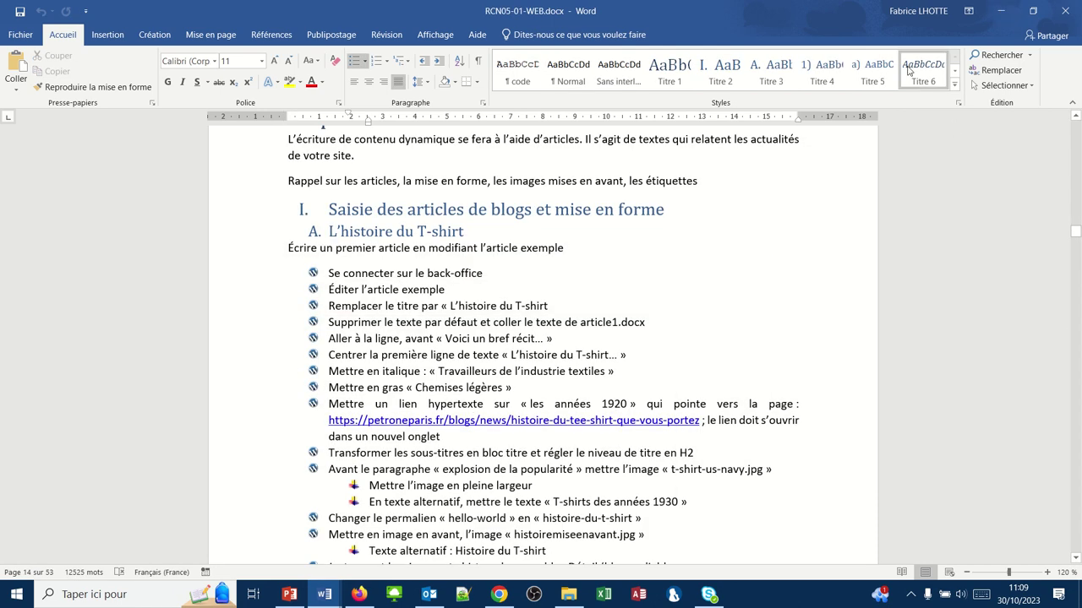
left_click(999, 11)
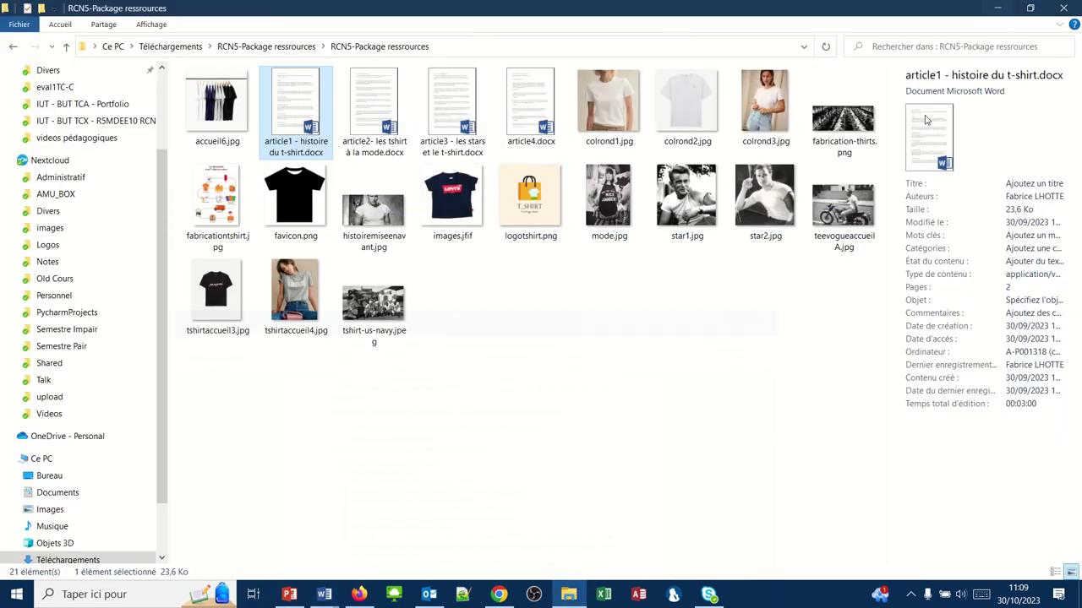
left_click(1000, 11)
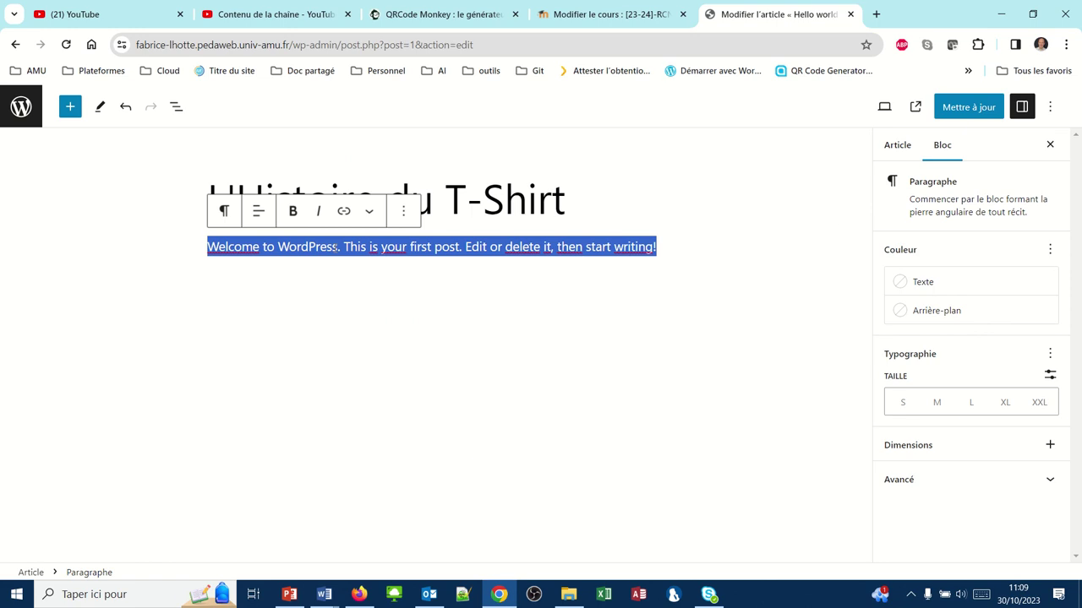
key("ctrl+v")
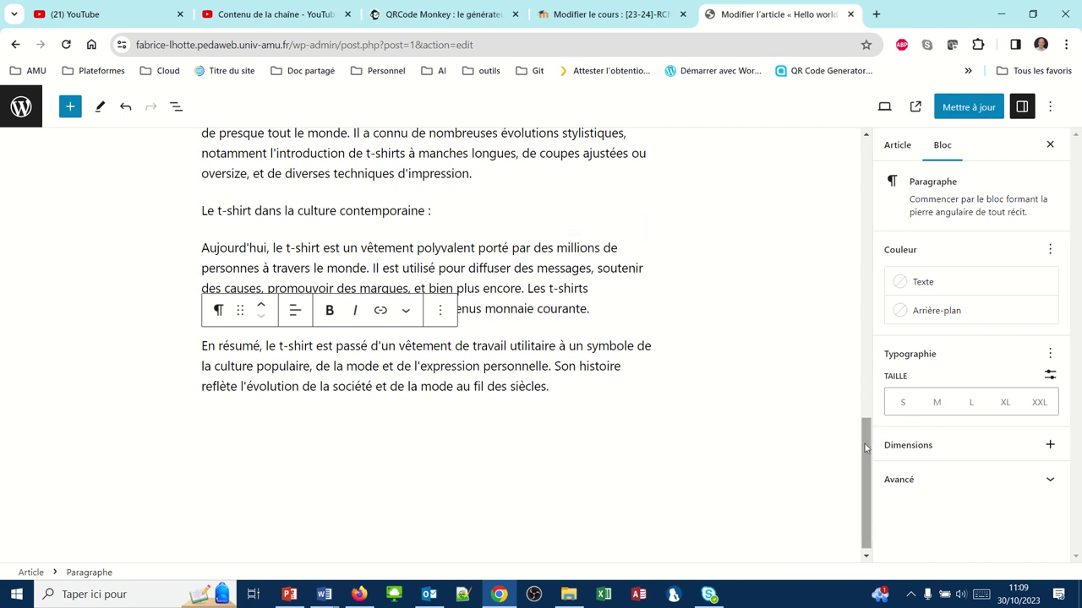
- Split the opening paragraph so that "Voici un bref récit de son évolution au fil du temps :" starts a new one
left_click_drag(863, 431, 860, 155)
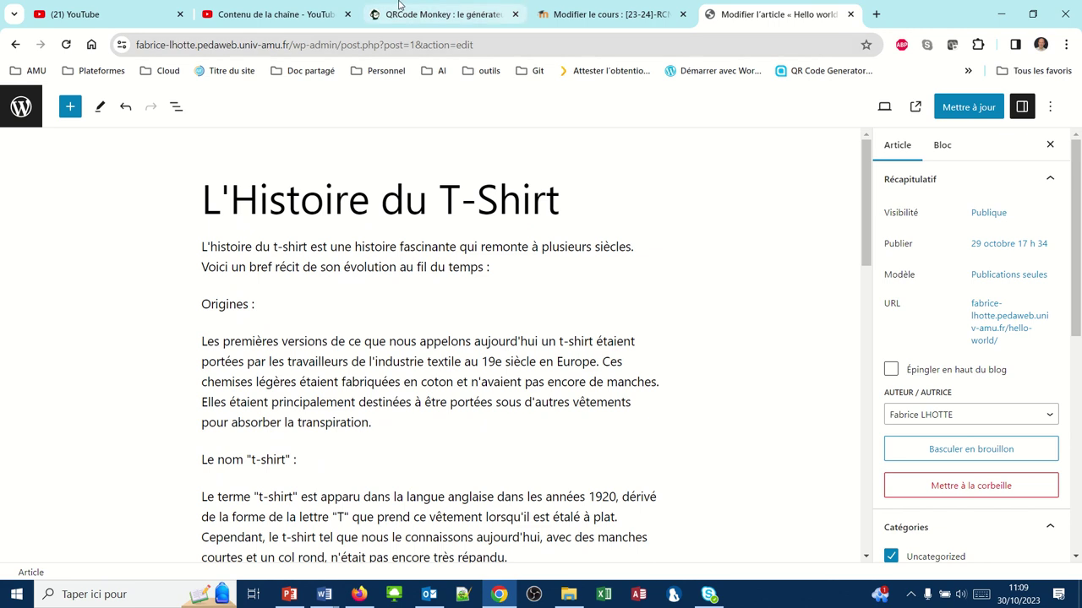
mouse_move(443, 19)
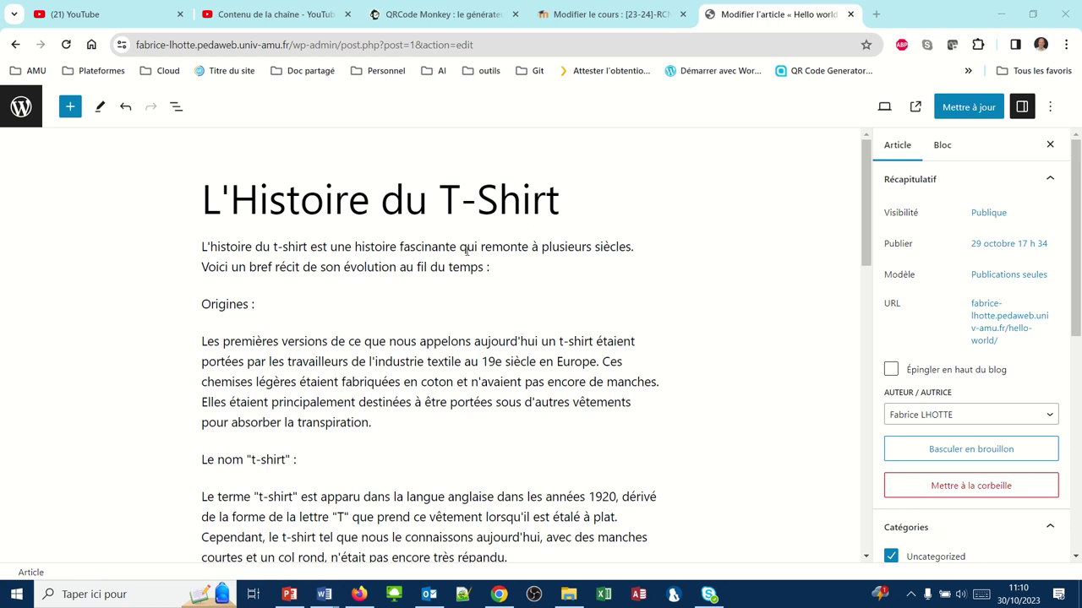
left_click(203, 267)
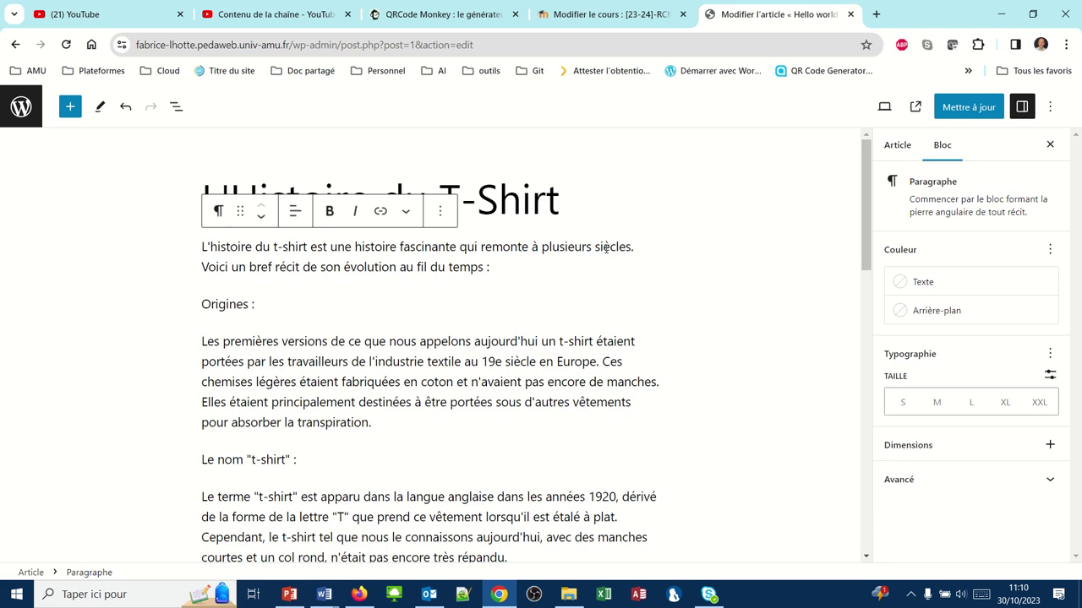
key("Return")
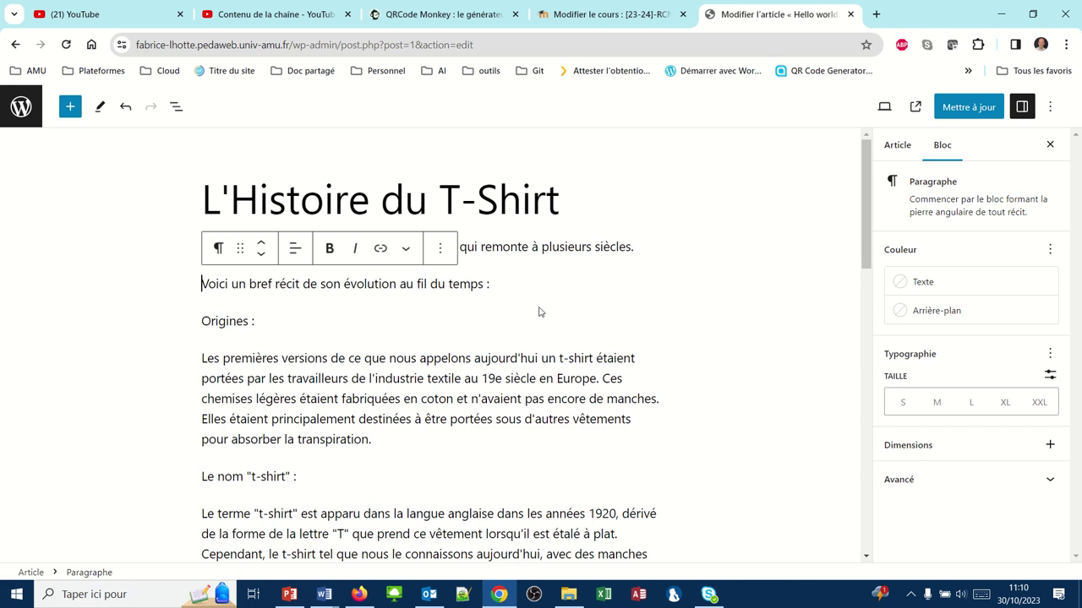
- Search the post for "travail" and italicize "travailleurs de l'industrie textile" in the paragraph under Origines
key("Down")
key("End")
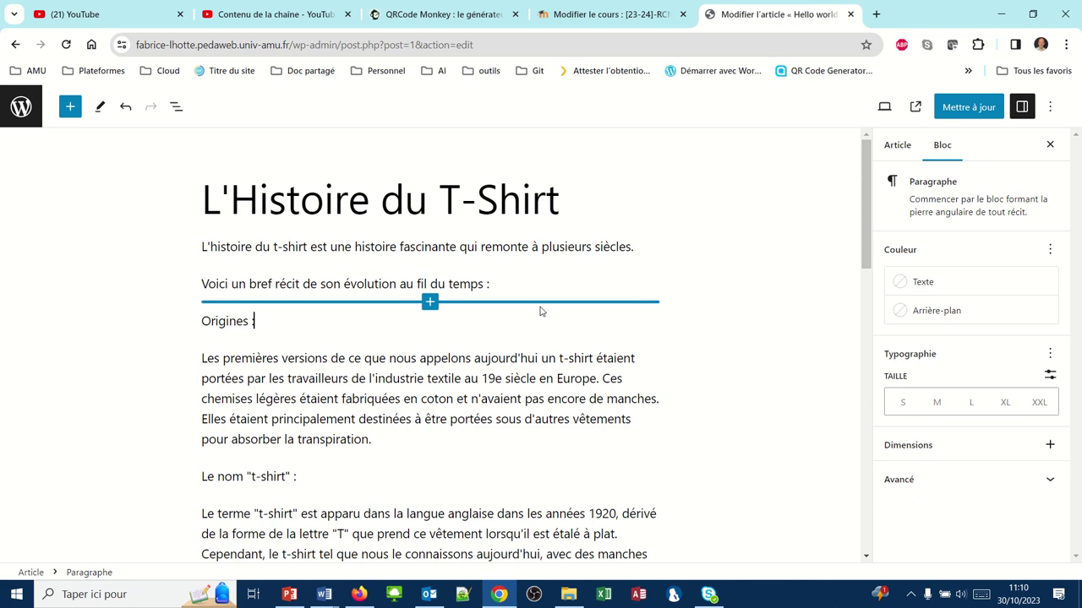
scroll(541, 311, "down", 1)
key("ctrl+f")
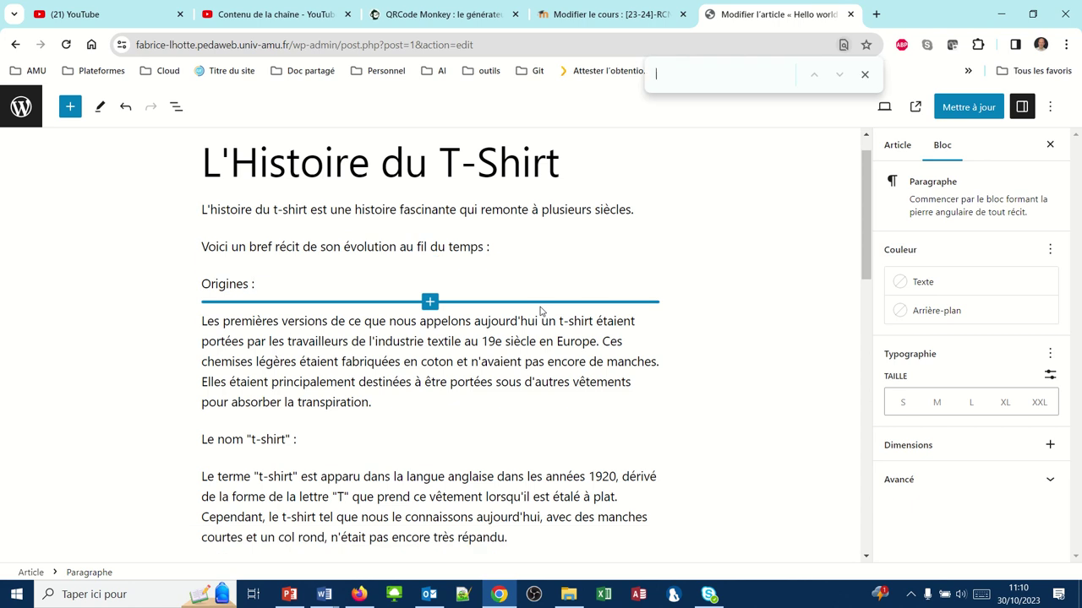
type("travail")
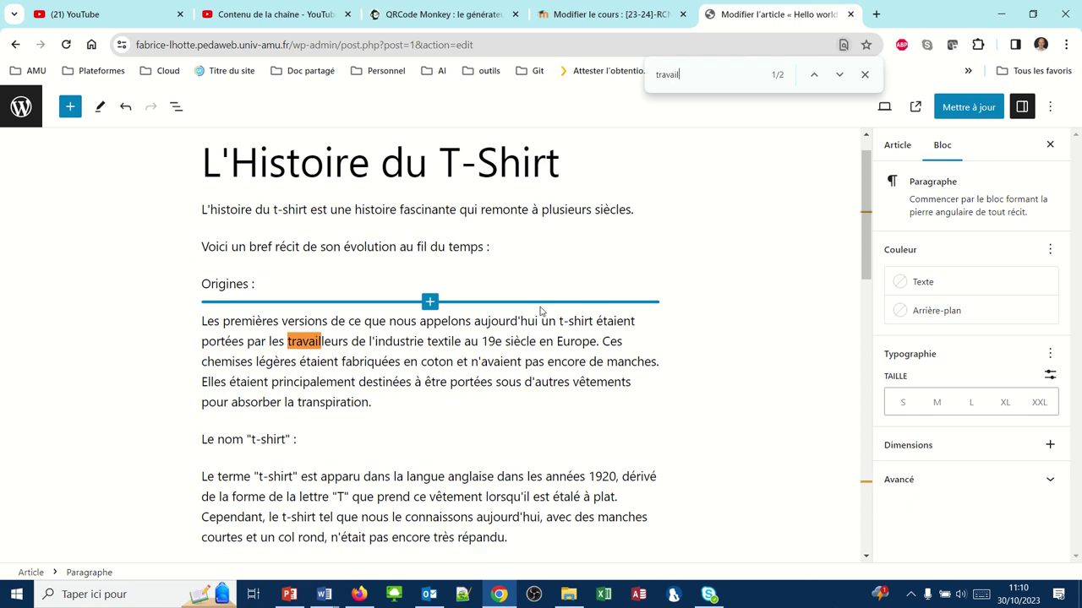
left_click(360, 343)
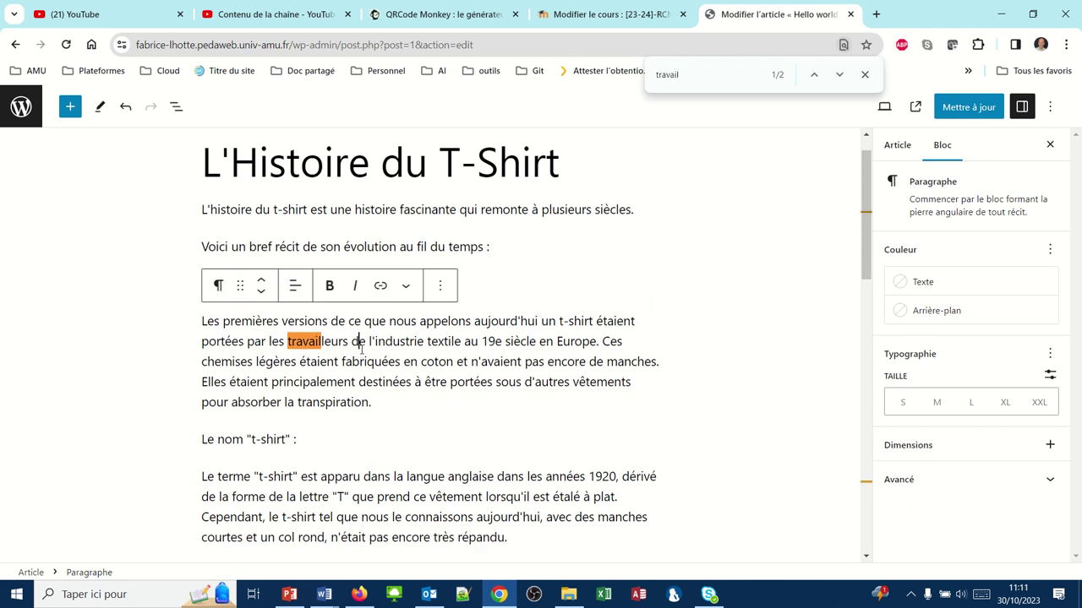
left_click_drag(460, 341, 286, 342)
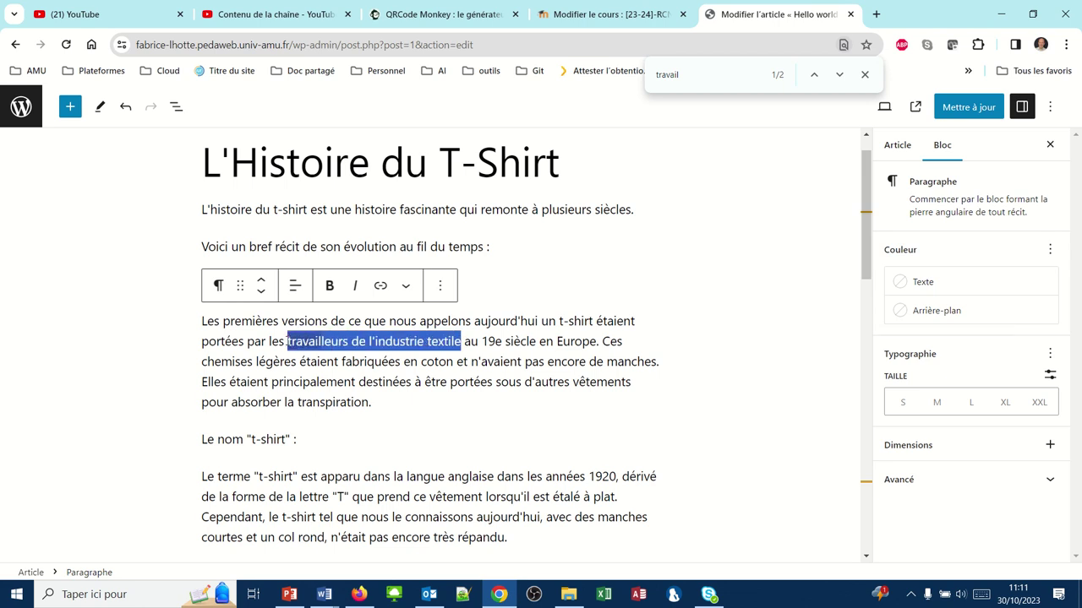
left_click(356, 288)
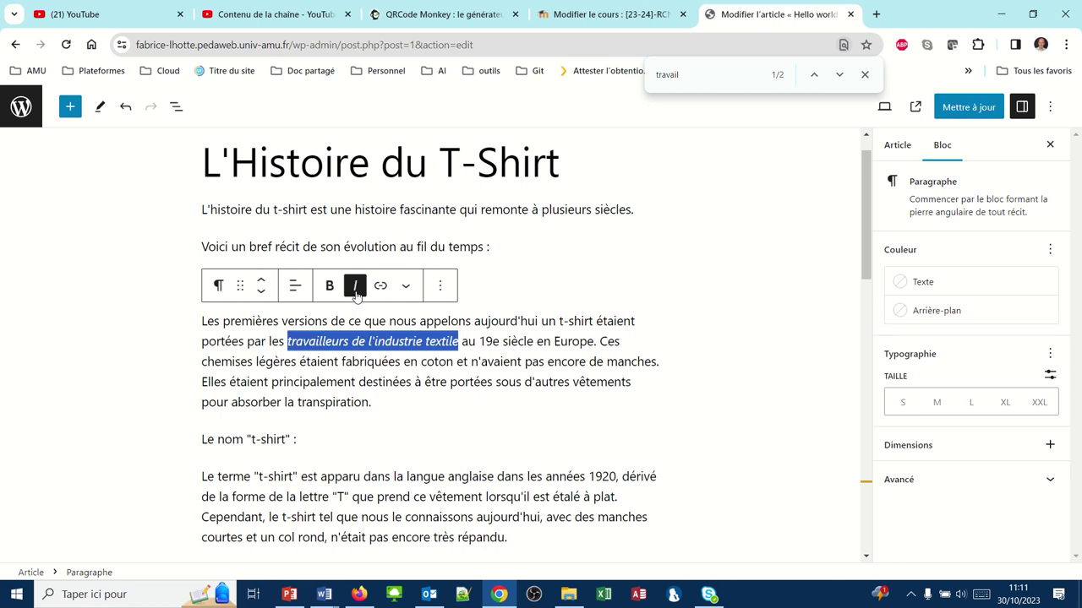
- Centre the opening paragraph, "L'histoire du t-shirt est une histoire fascinante qui remonte à plusieurs siècles."
left_click(350, 171)
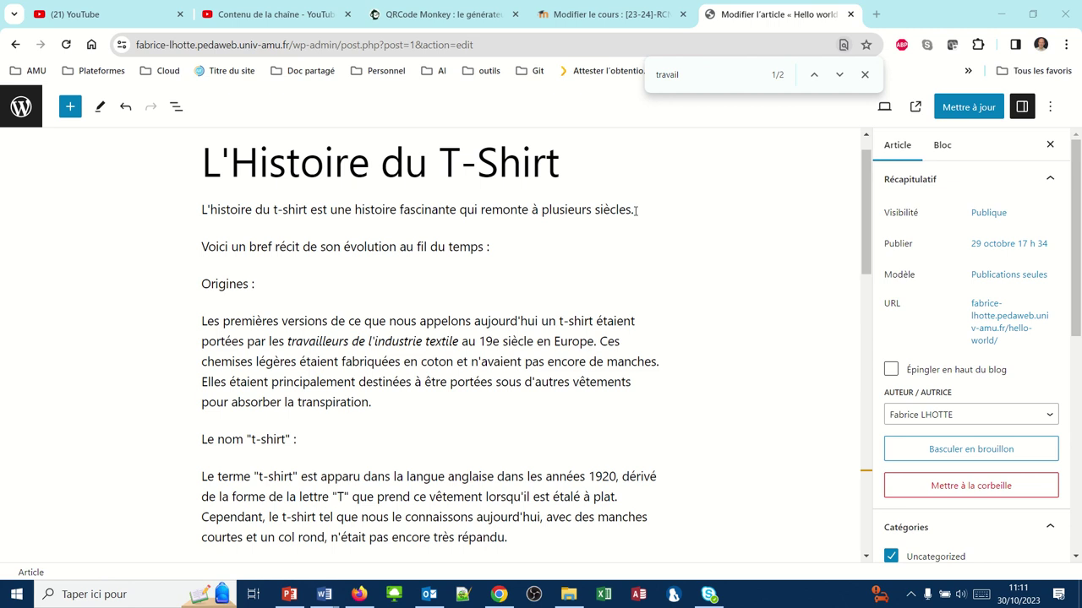
left_click(421, 209)
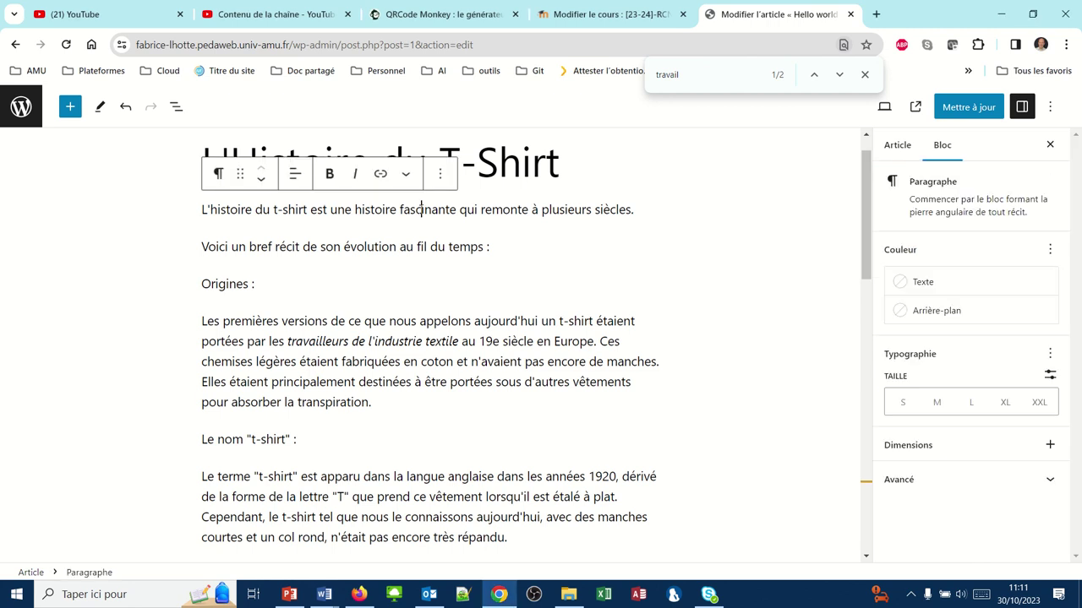
left_click(293, 180)
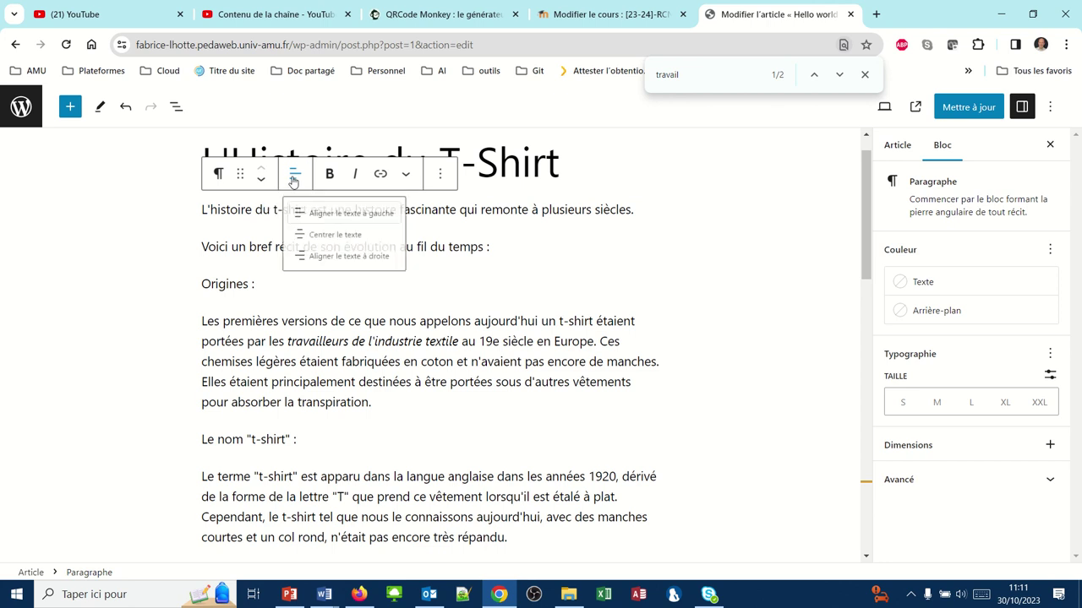
left_click(332, 247)
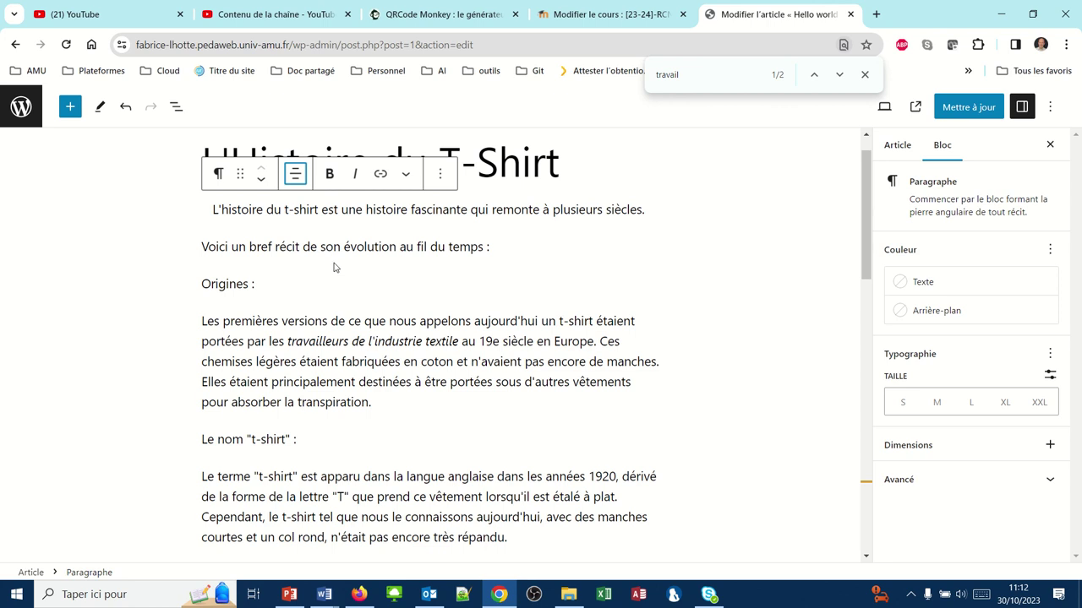
mouse_move(402, 276)
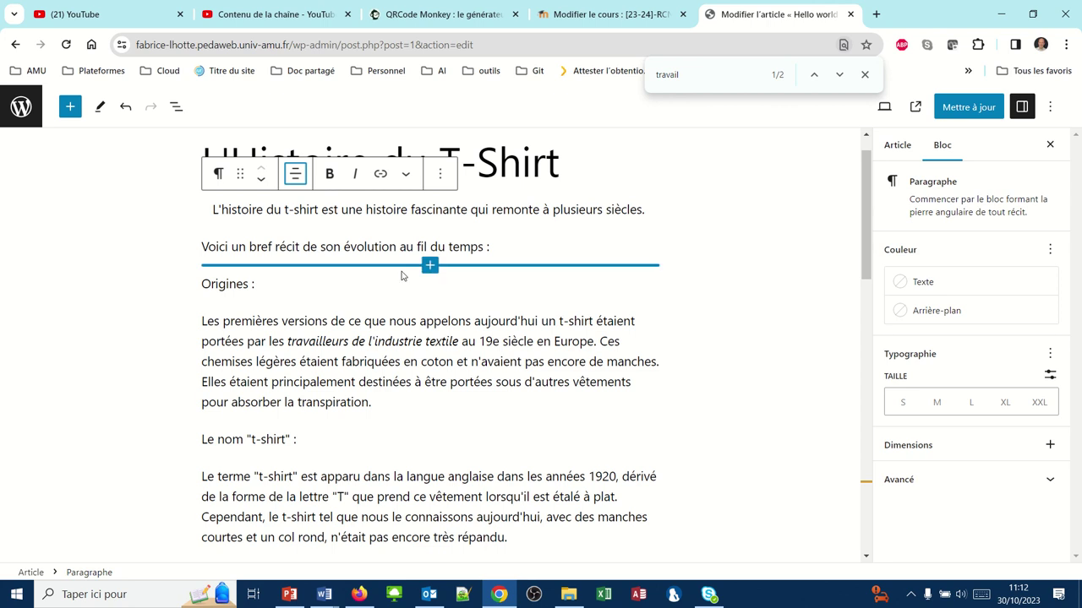
- Split the centred opening paragraph after "fascinante", and merge the two parts back into one paragraph
left_click(466, 210)
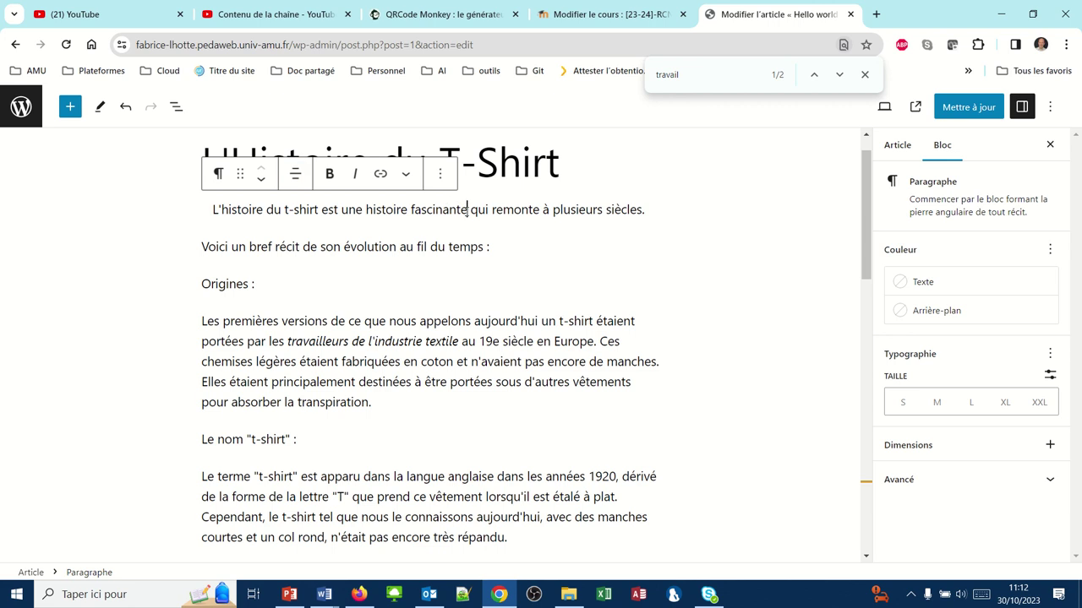
key("Return")
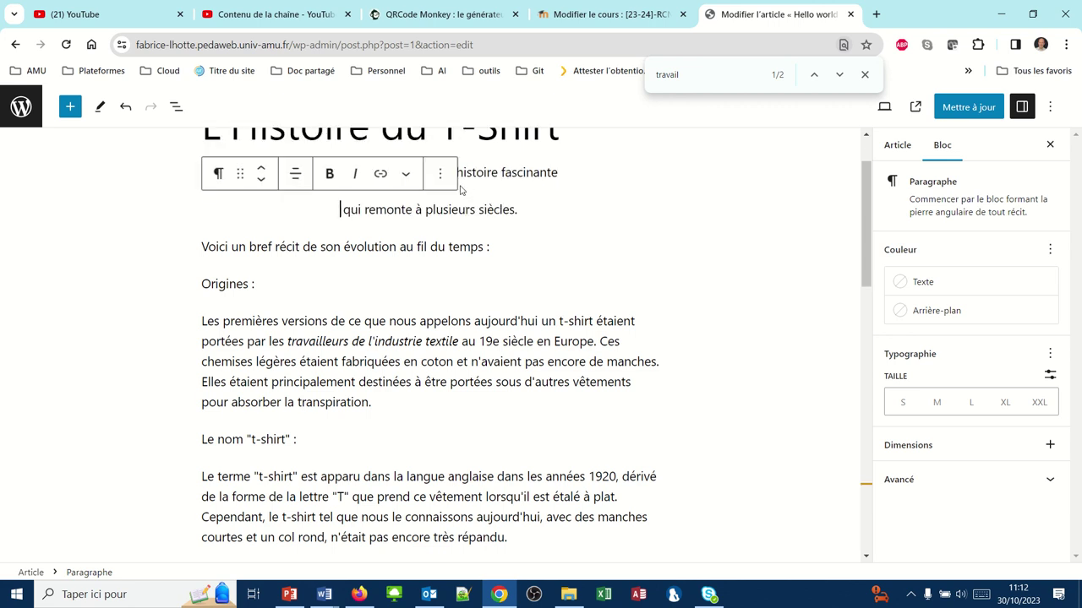
key("BackSpace")
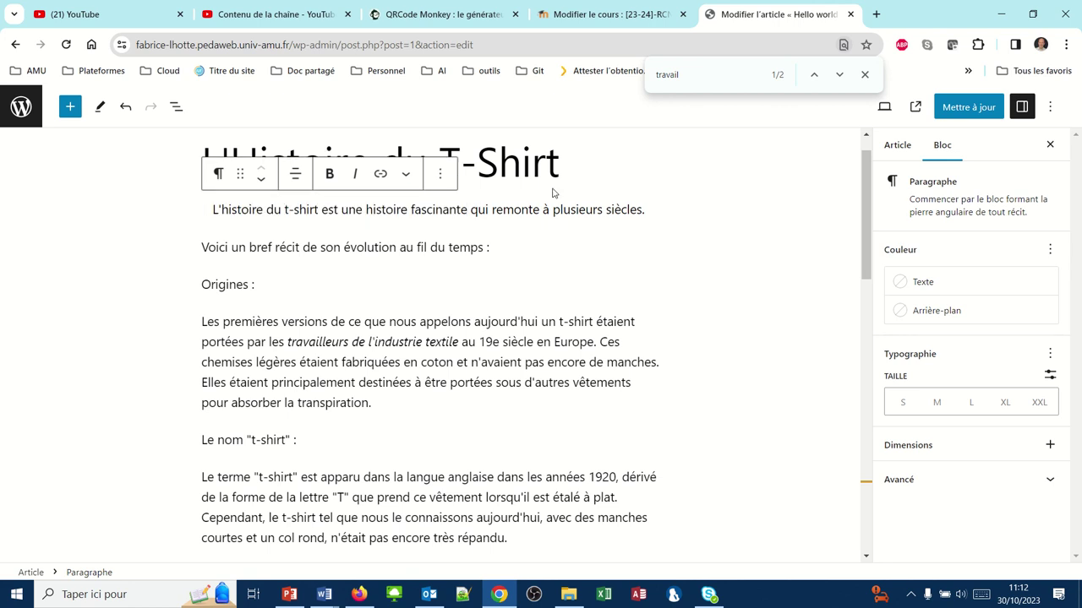
- Search the post for "chemi" and make "chemises légères" bold in the paragraph under Origines
left_click(696, 73)
key("BackSpace")
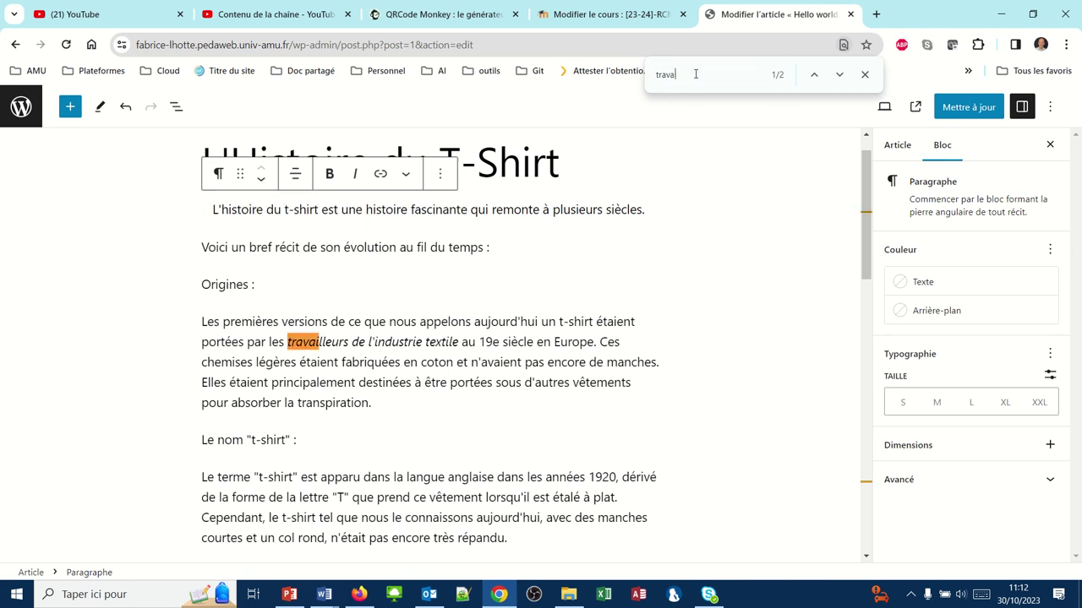
key("BackSpace")
key("BackSpace")
key("BackSpace")
key("BackSpace")
key("BackSpace")
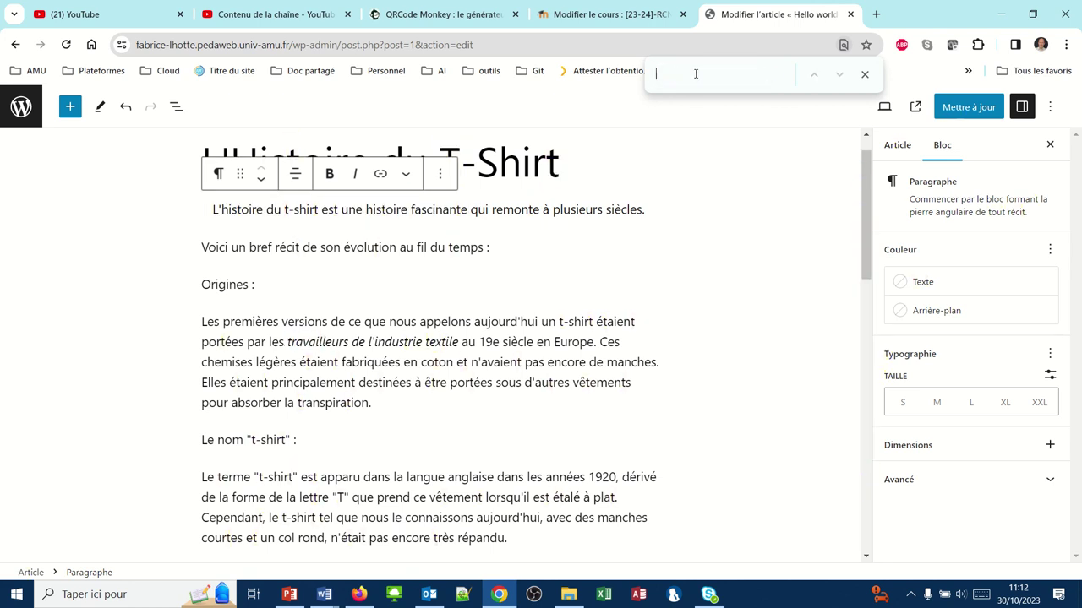
type("chemi")
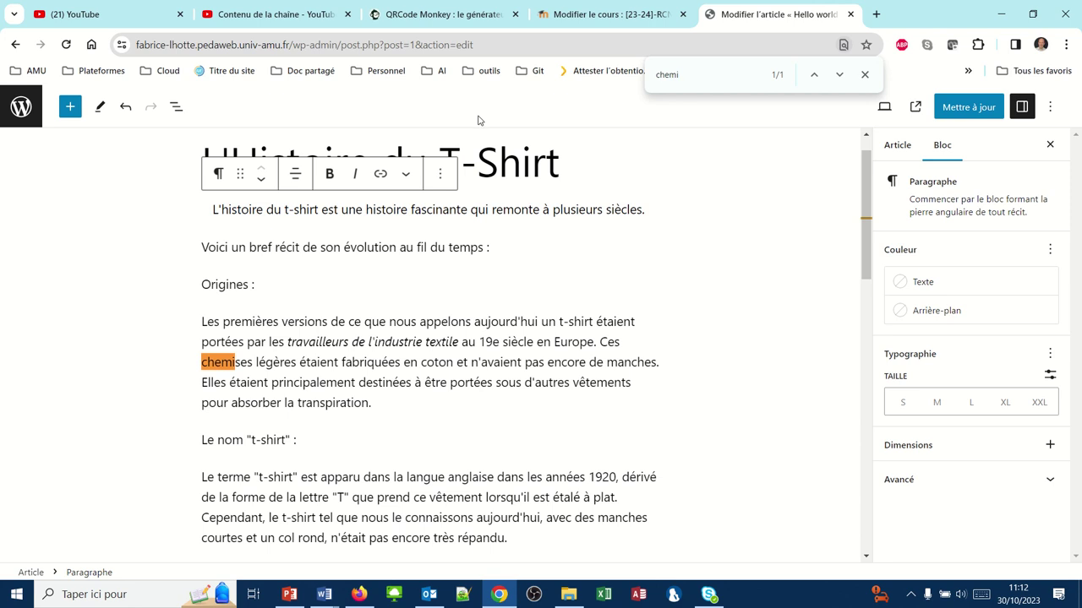
left_click(273, 362)
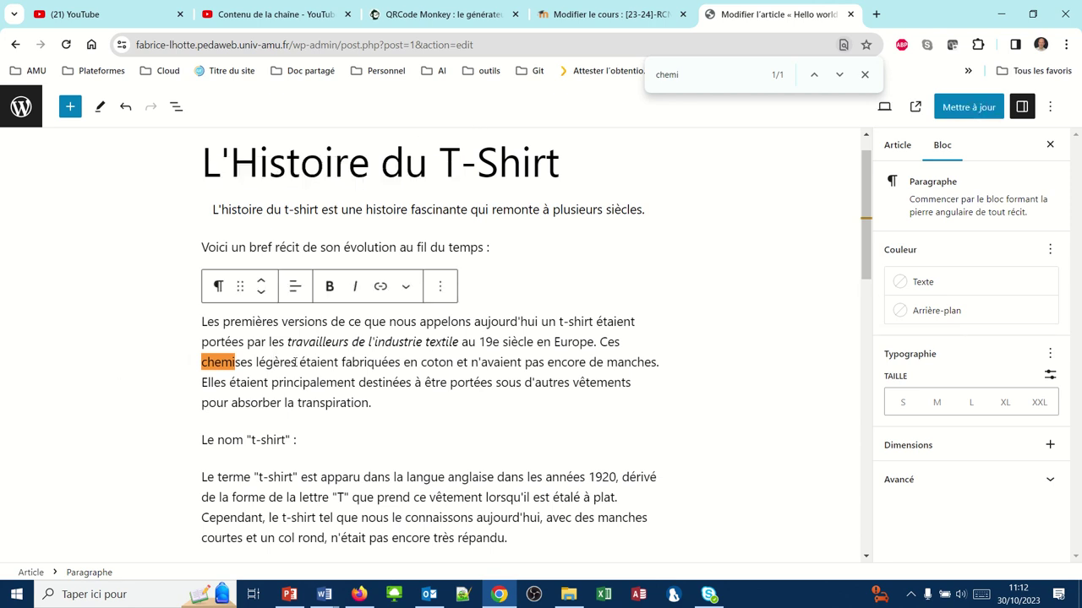
left_click_drag(295, 361, 201, 365)
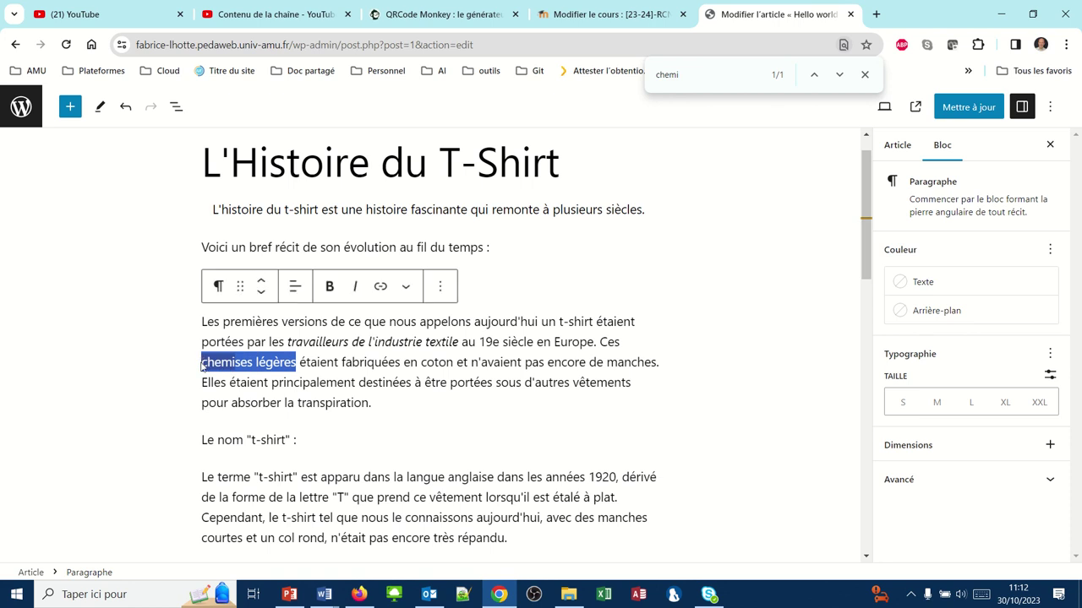
left_click(330, 288)
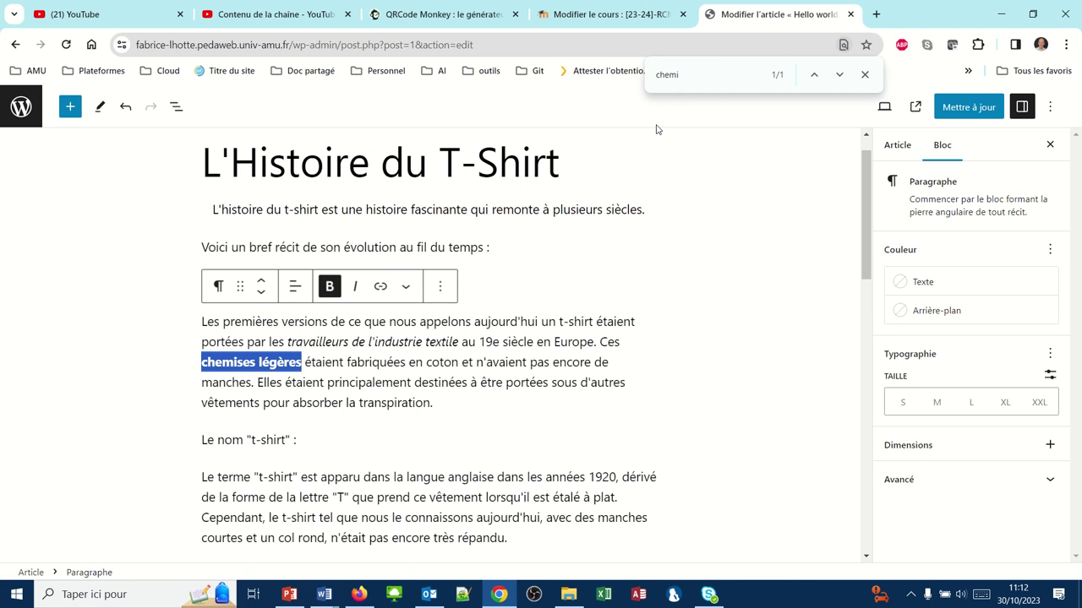
- Search the post for "les anné" and select "les années 1920" in the paragraph under Le nom "t-shirt"
left_click(687, 74)
type("les anné")
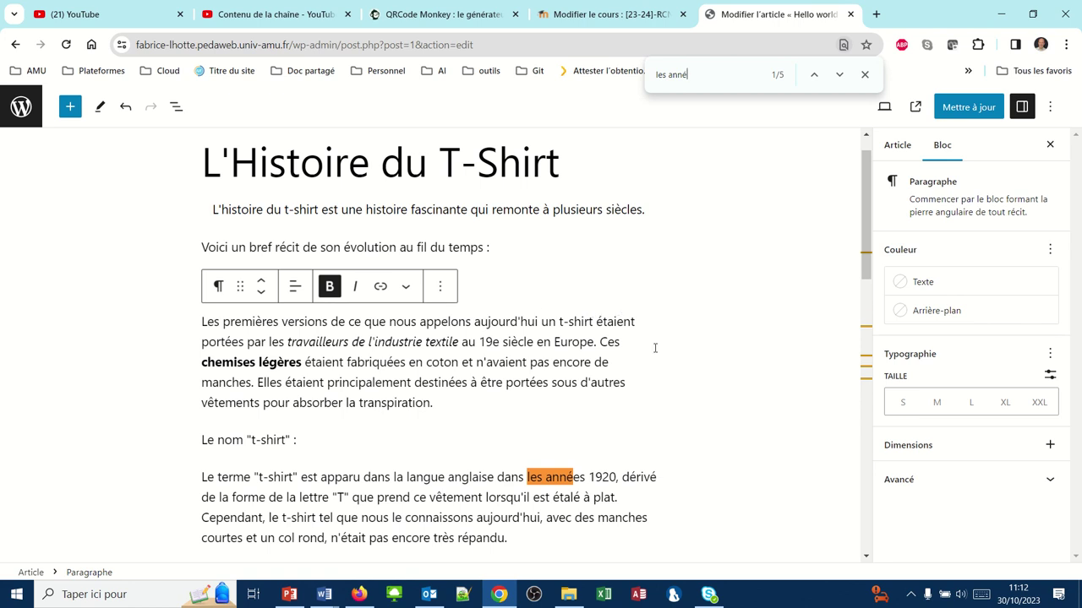
left_click(588, 476)
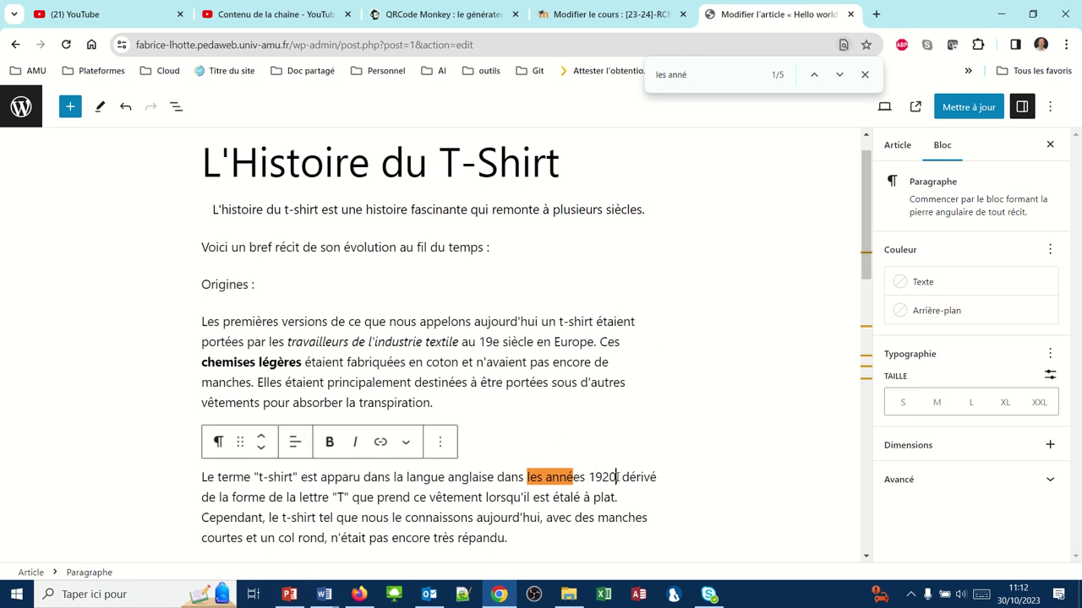
left_click_drag(618, 476, 529, 476)
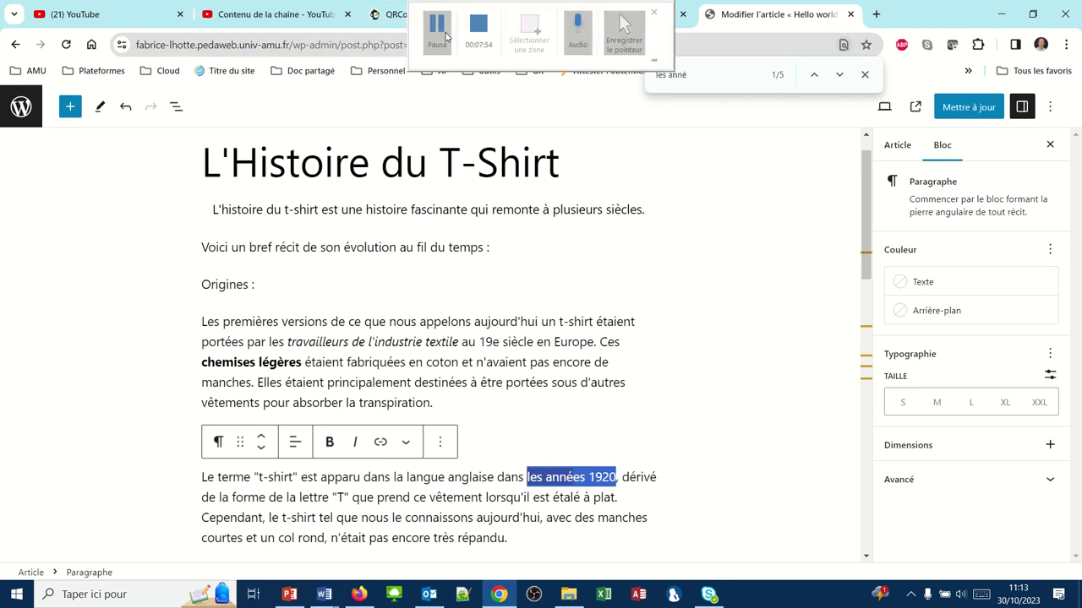
left_click(445, 37)
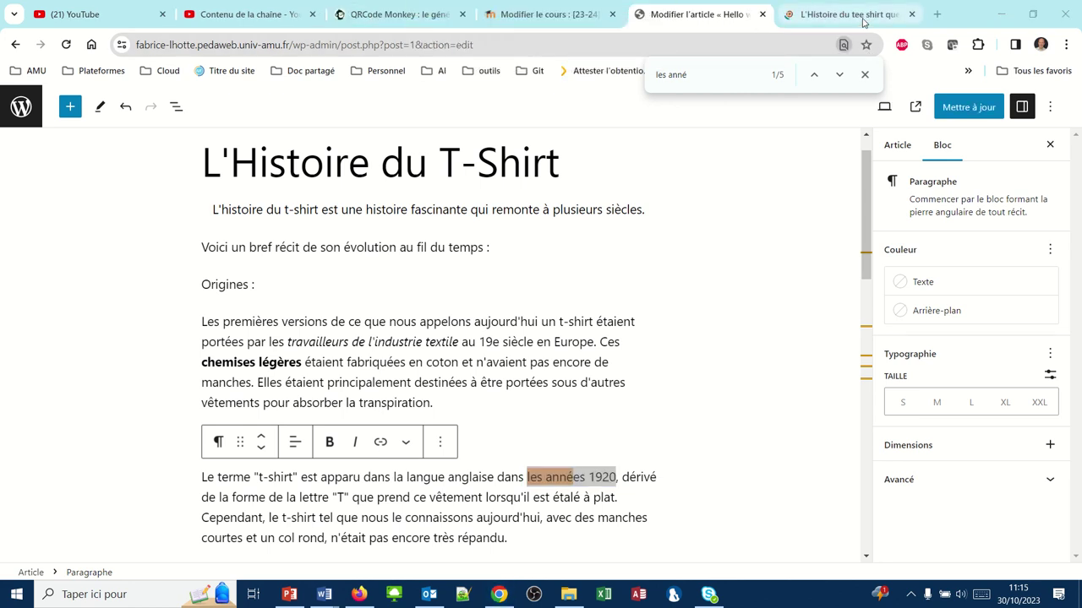
- Switch to the open petroneparis.fr article on the history of the tee shirt and copy its full web address
left_click(846, 15)
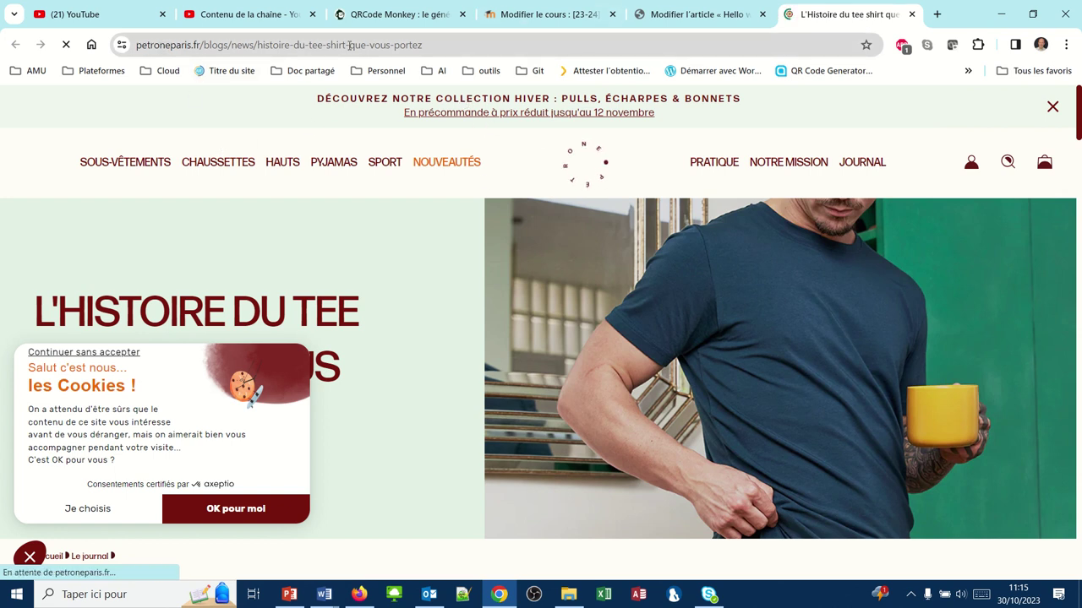
left_click_drag(423, 45, 132, 54)
key("ctrl+c")
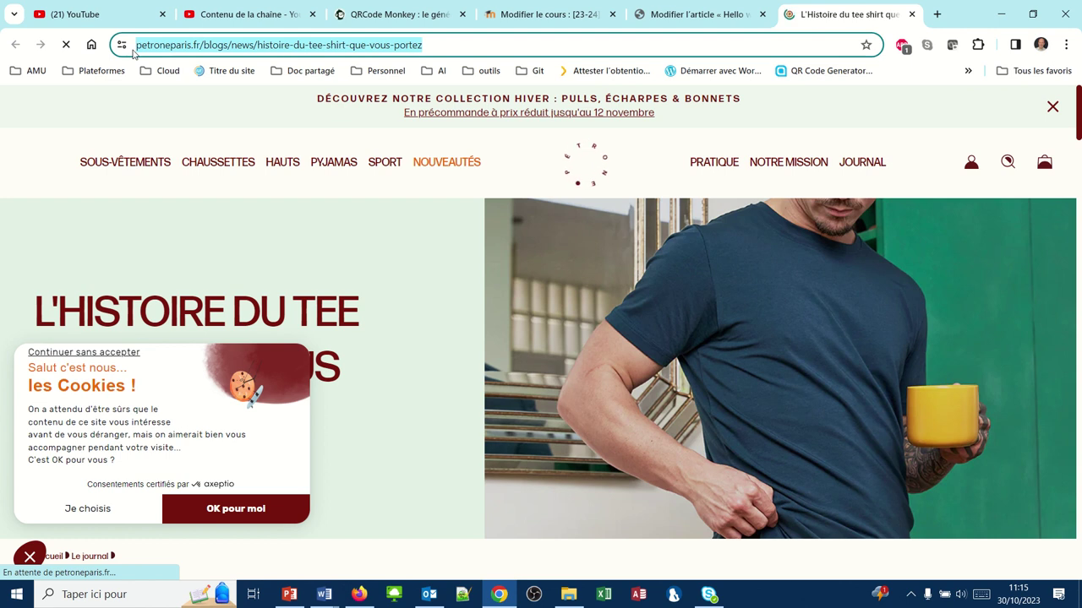
mouse_move(492, 5)
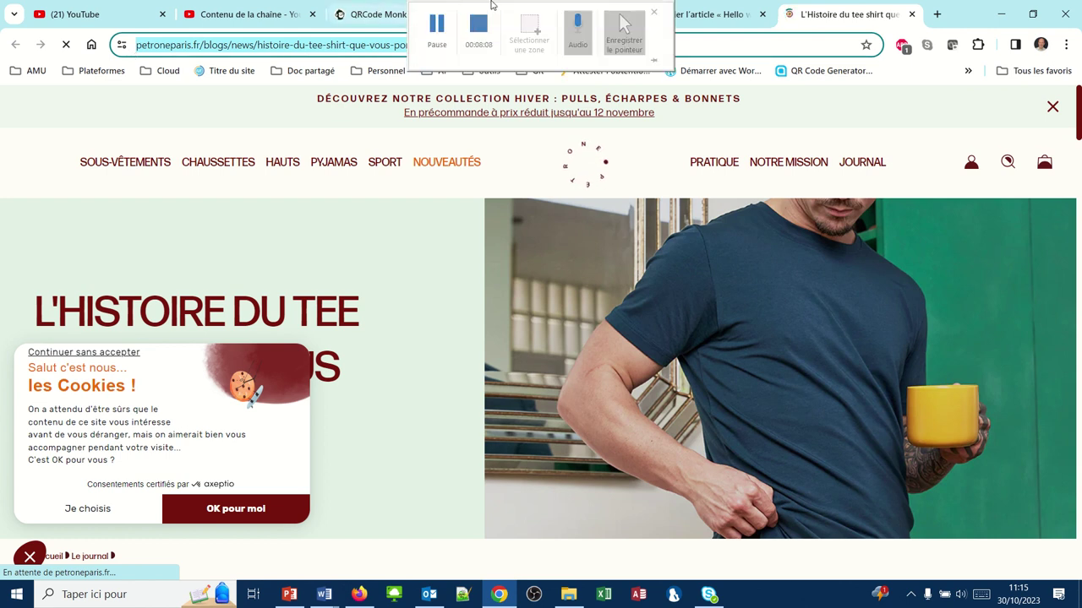
- Return to the WordPress post and link "les années 1920" to the copied address petroneparis.fr/blogs/news/histoire-du-tee-shirt-que-vous-portez
left_click(701, 23)
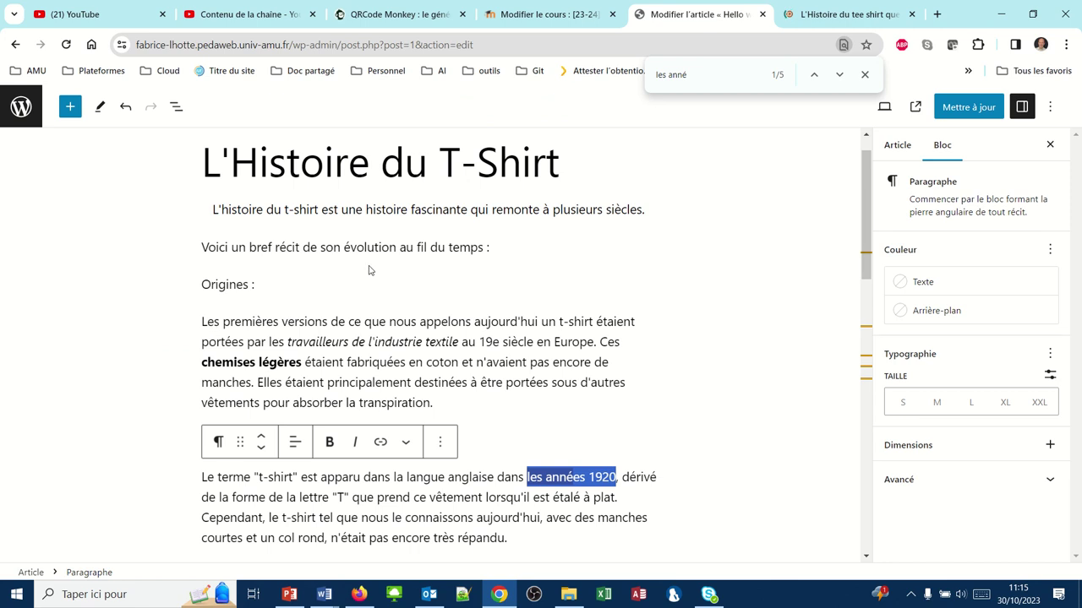
mouse_move(385, 5)
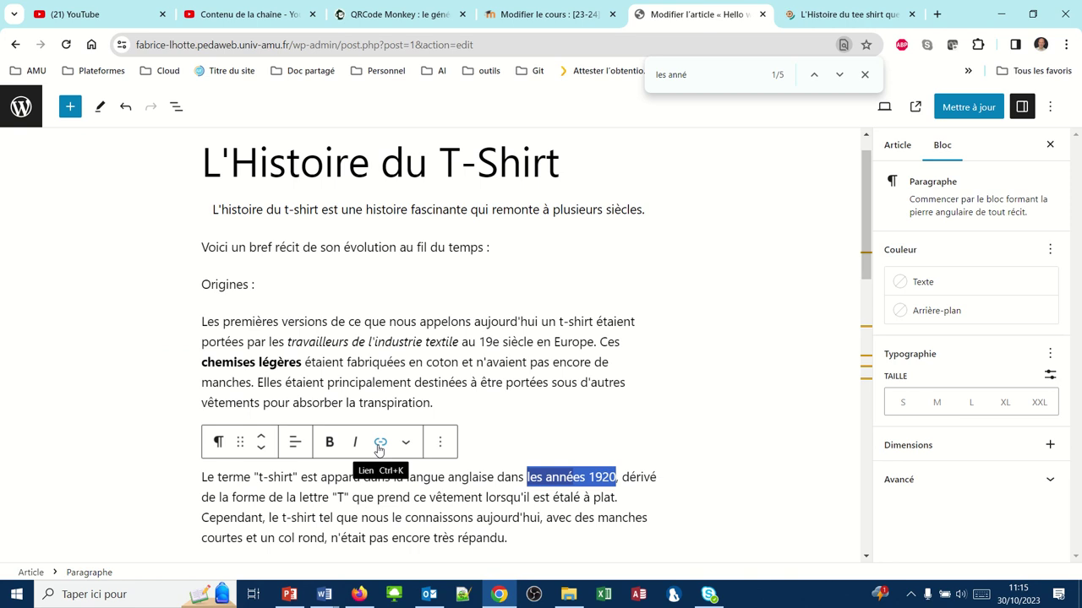
left_click(380, 443)
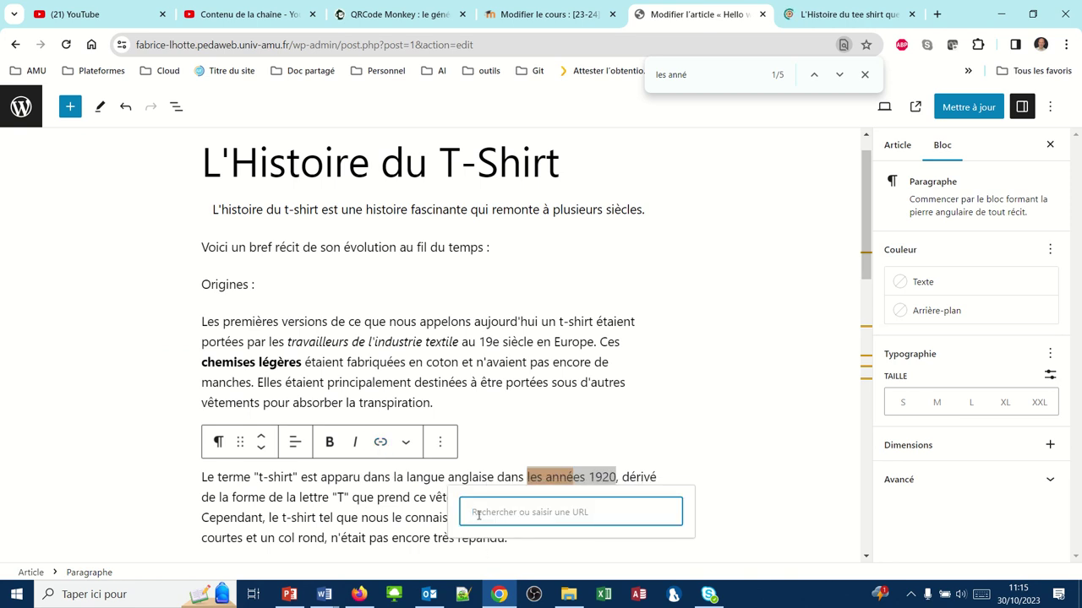
key("ctrl+v")
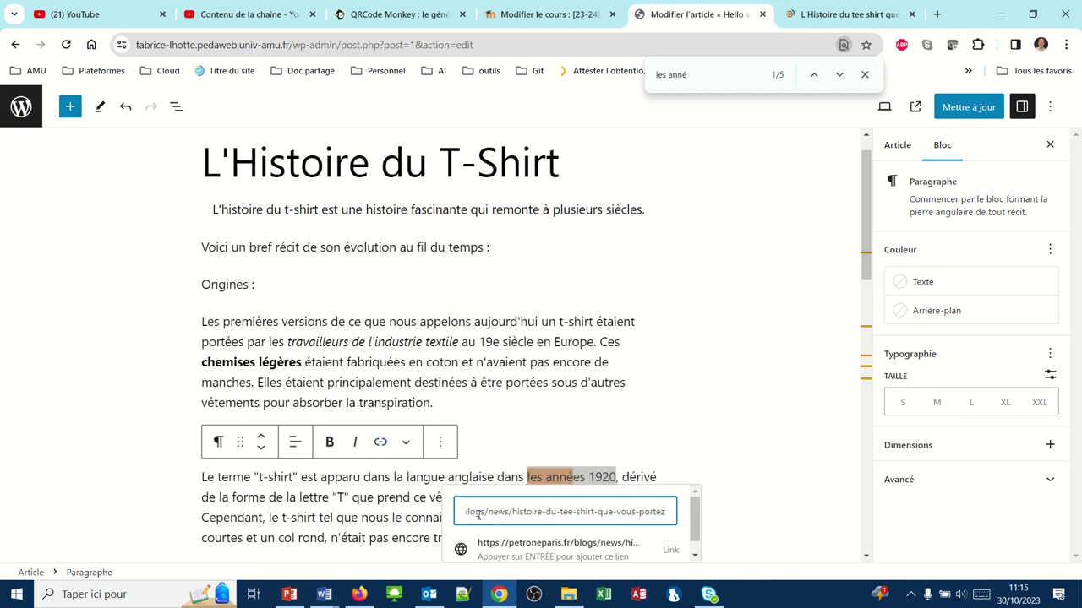
scroll(478, 516, "down", 1)
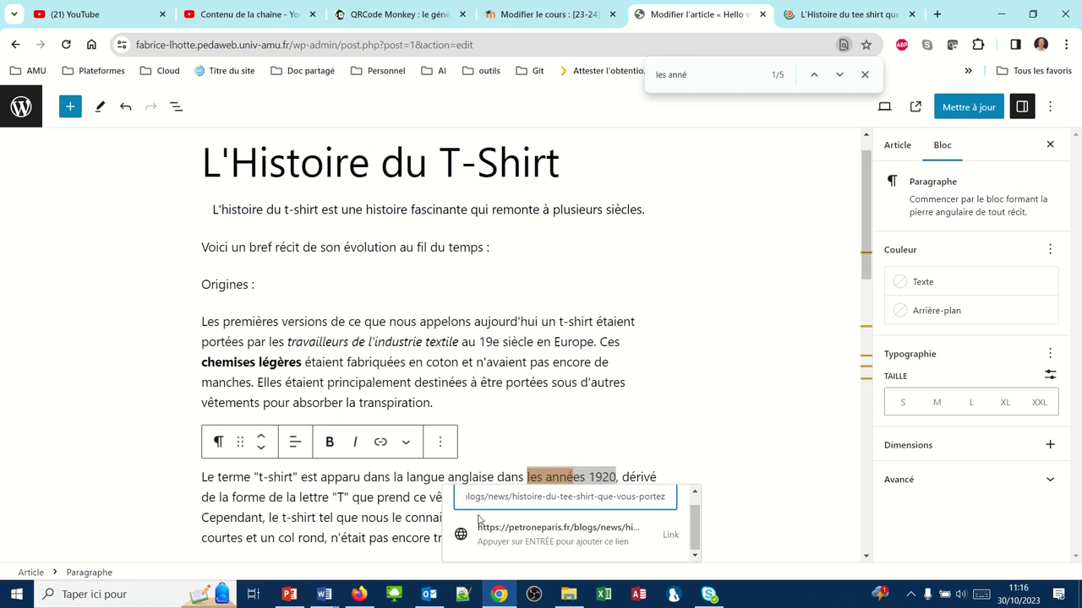
key("Return")
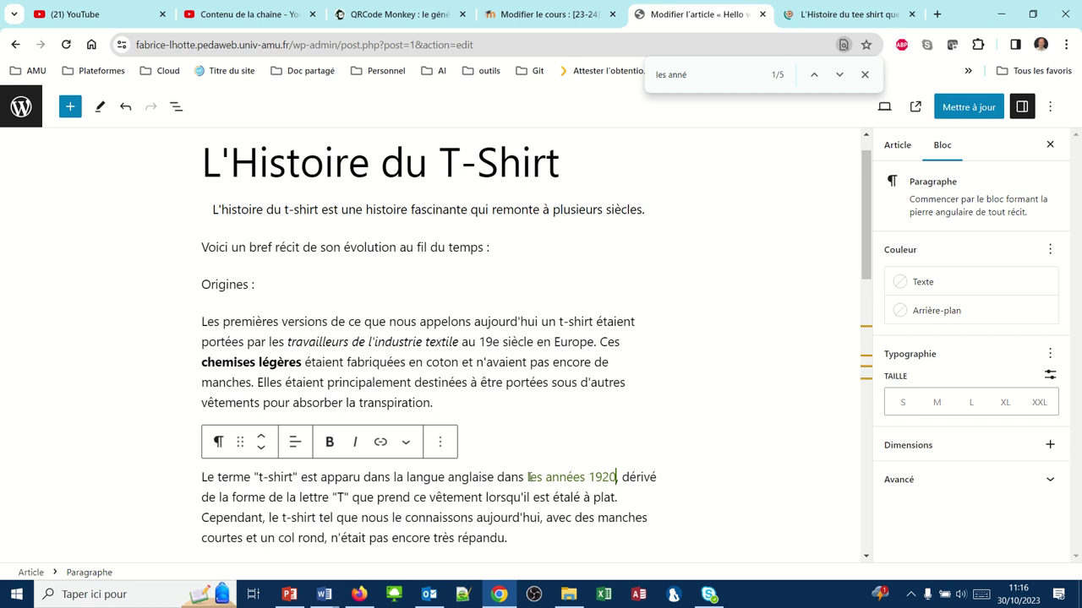
left_click_drag(524, 477, 617, 478)
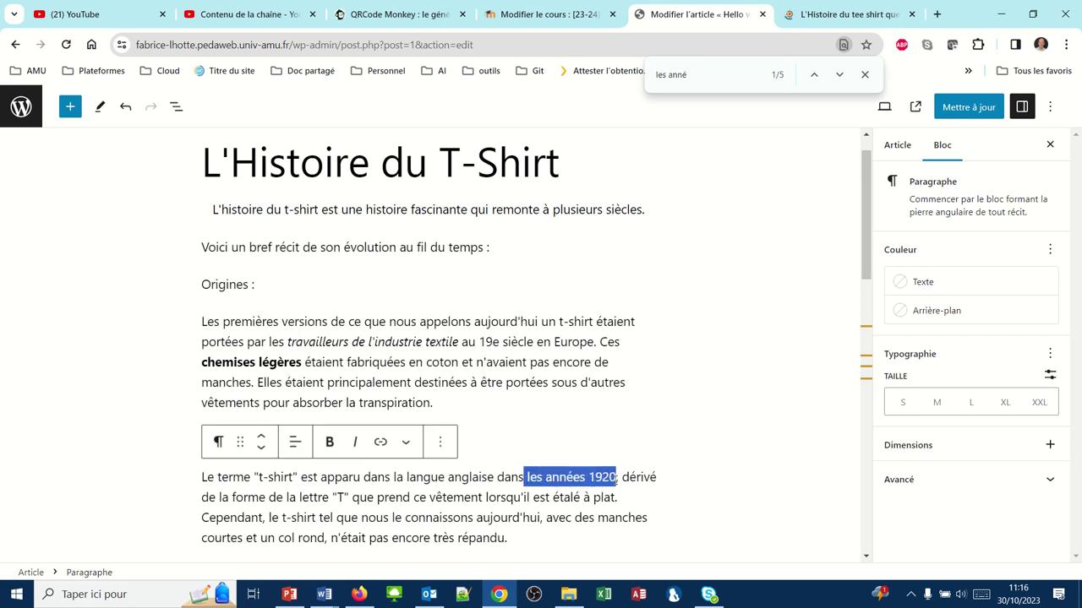
key("ctrl+v")
scroll(602, 479, "down", 1)
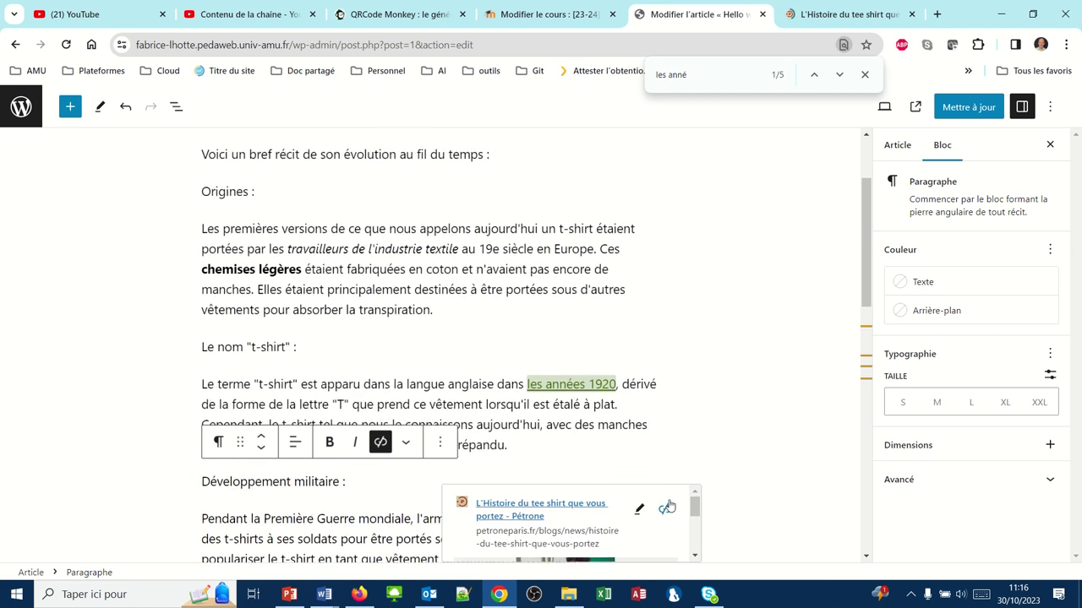
- Set the "les années 1920" link in the Le nom "t-shirt" paragraph to open in a new tab and save the link
left_click(695, 556)
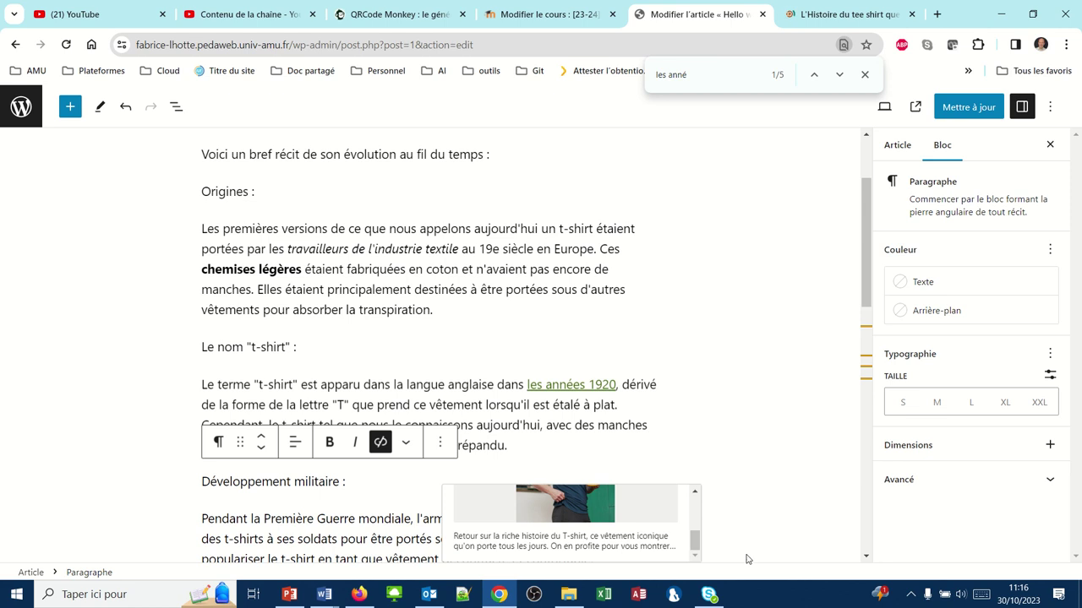
left_click(865, 558)
left_click(865, 557)
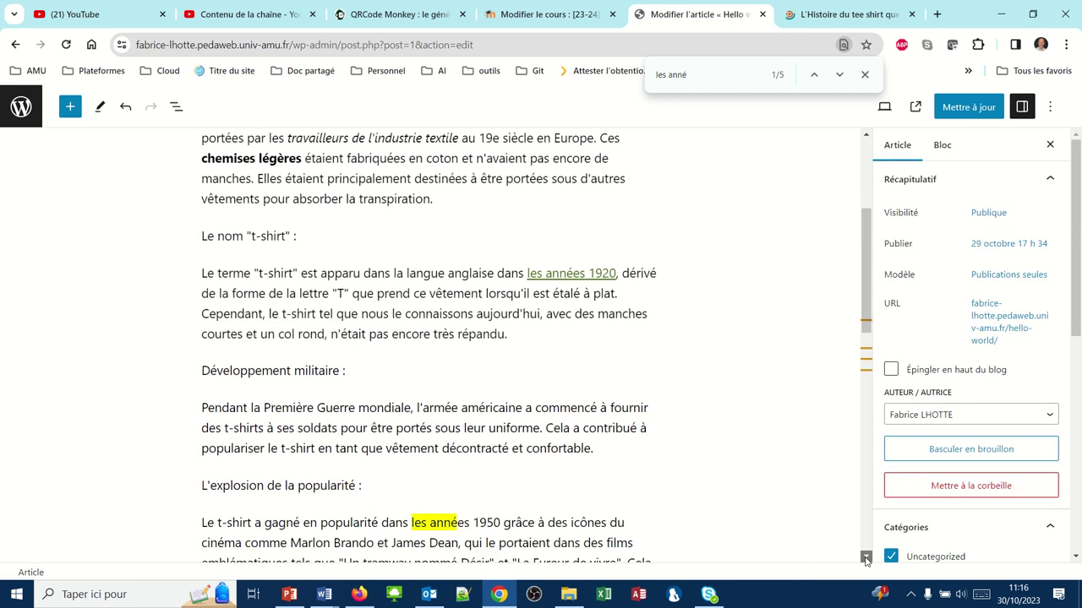
left_click_drag(527, 243, 617, 254)
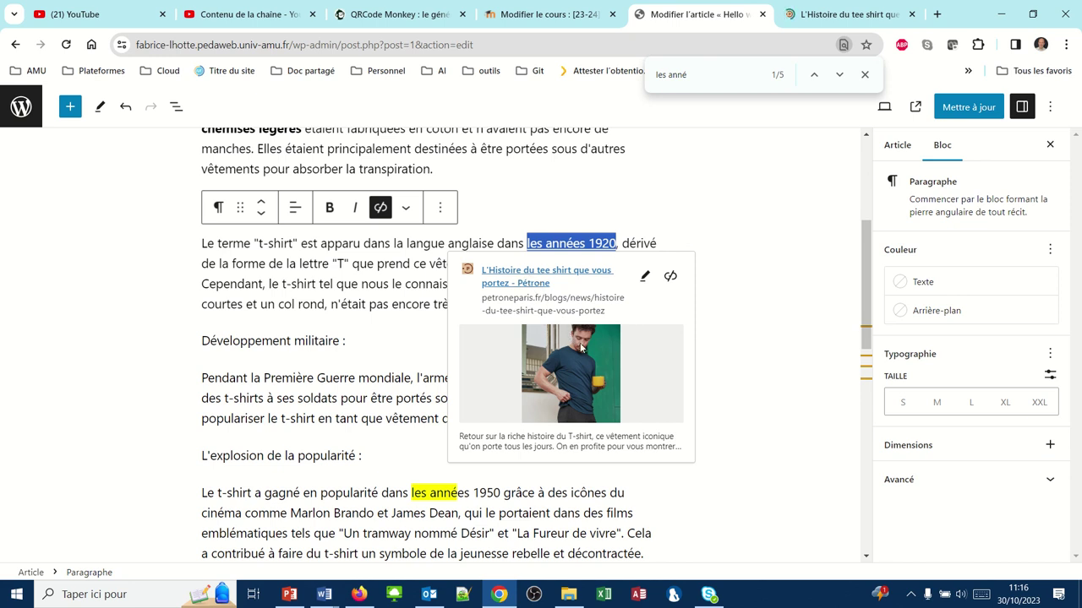
mouse_move(479, 6)
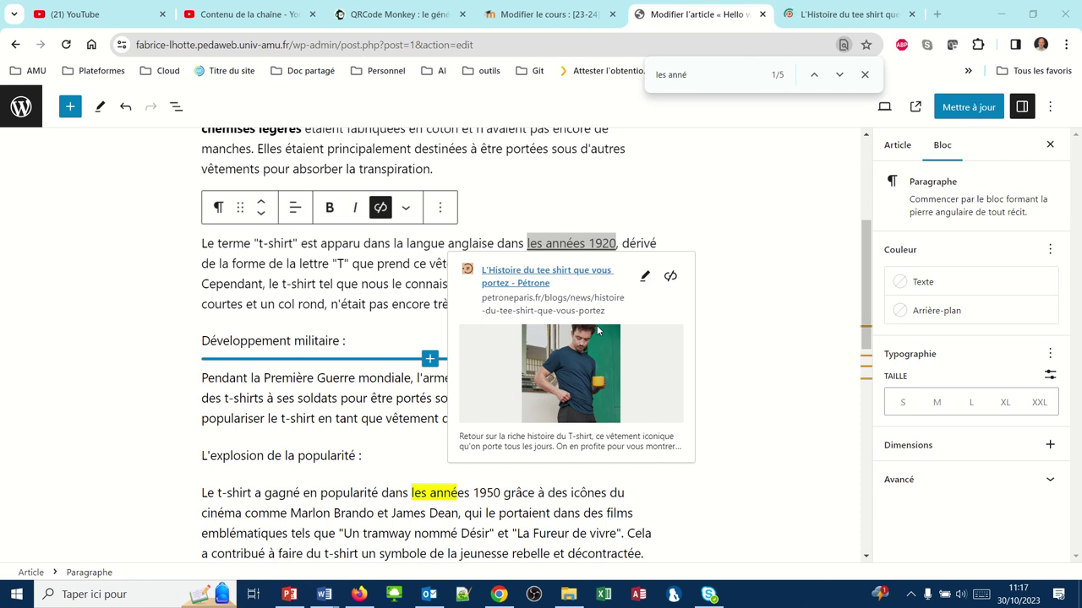
left_click(644, 279)
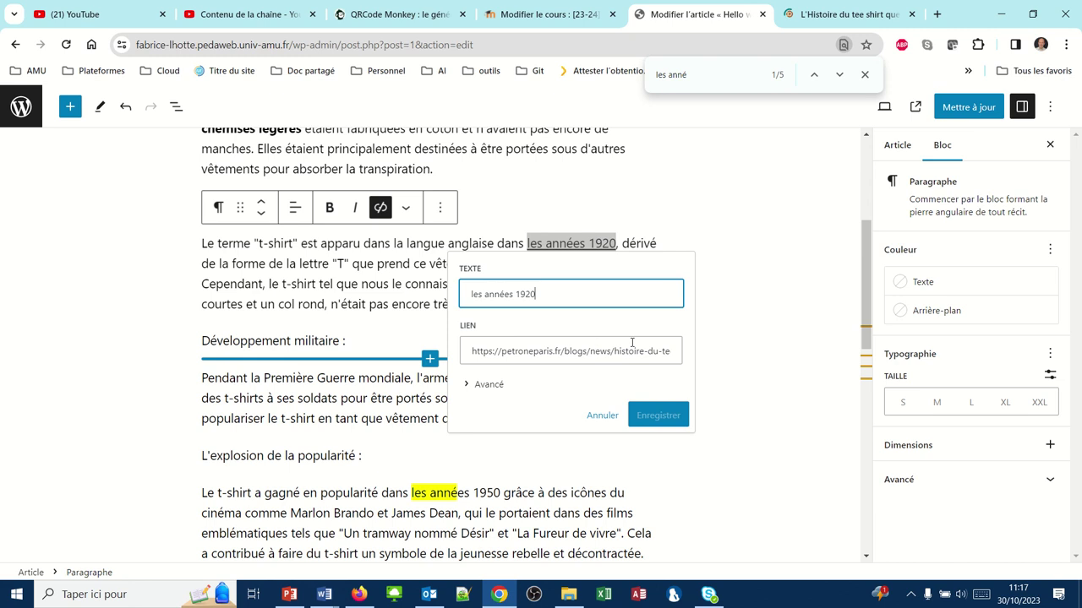
left_click(467, 386)
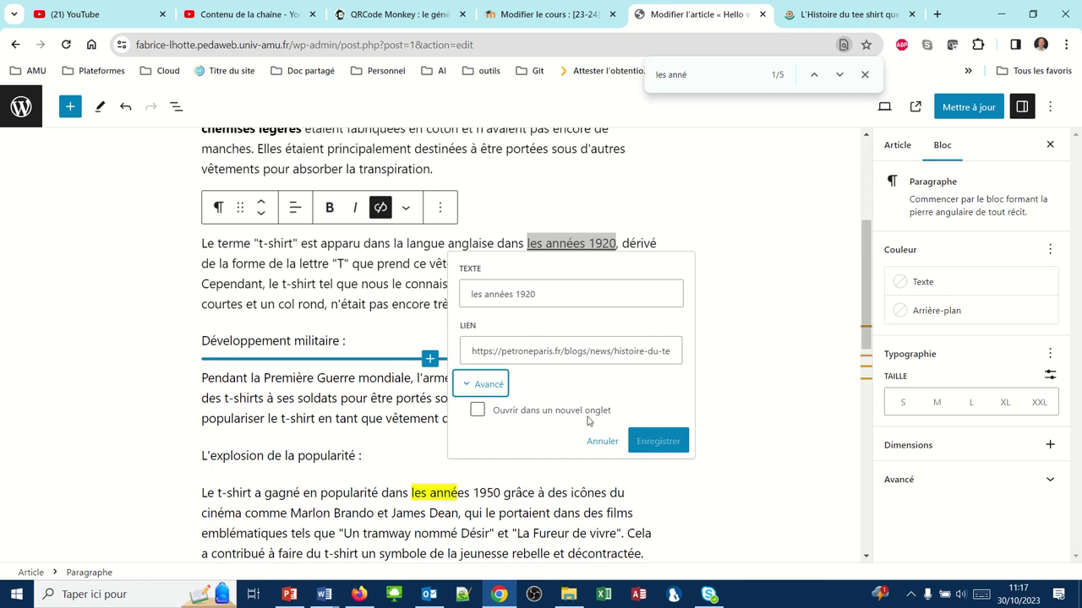
left_click(476, 411)
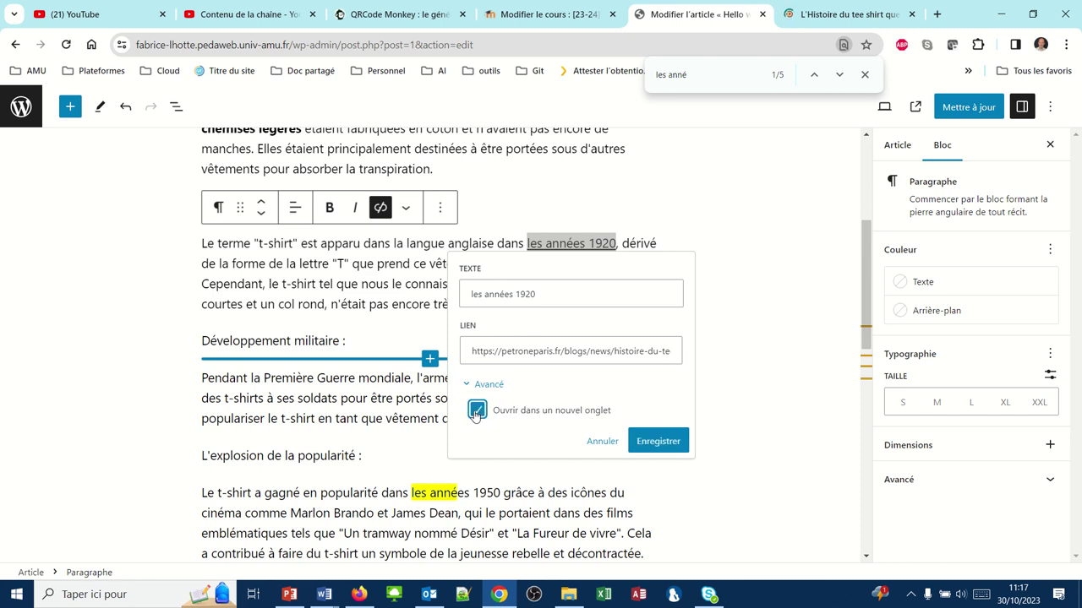
left_click(644, 441)
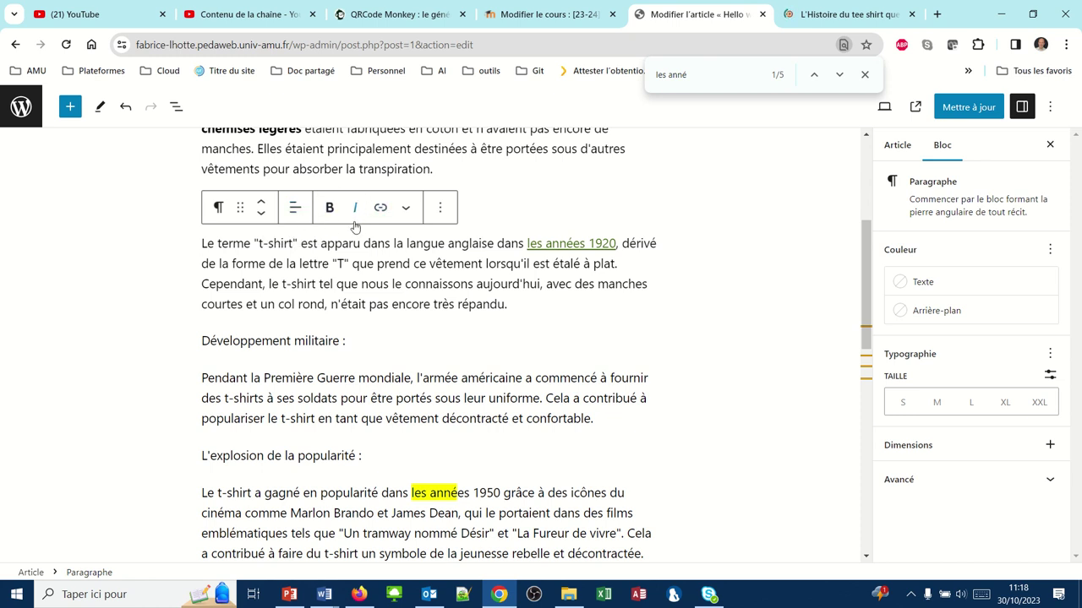
left_click(406, 209)
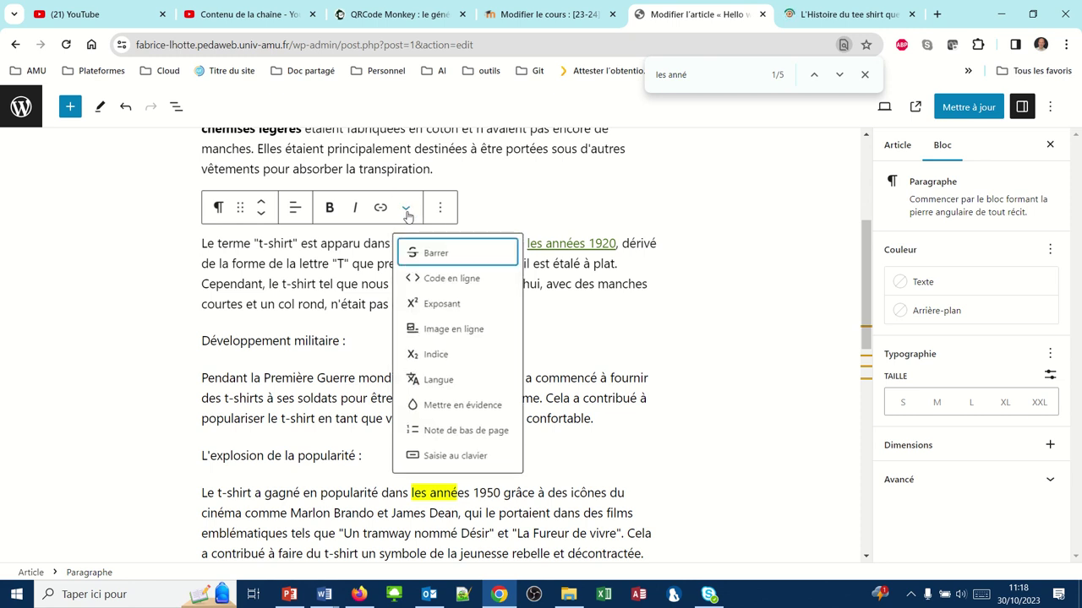
left_click(364, 246)
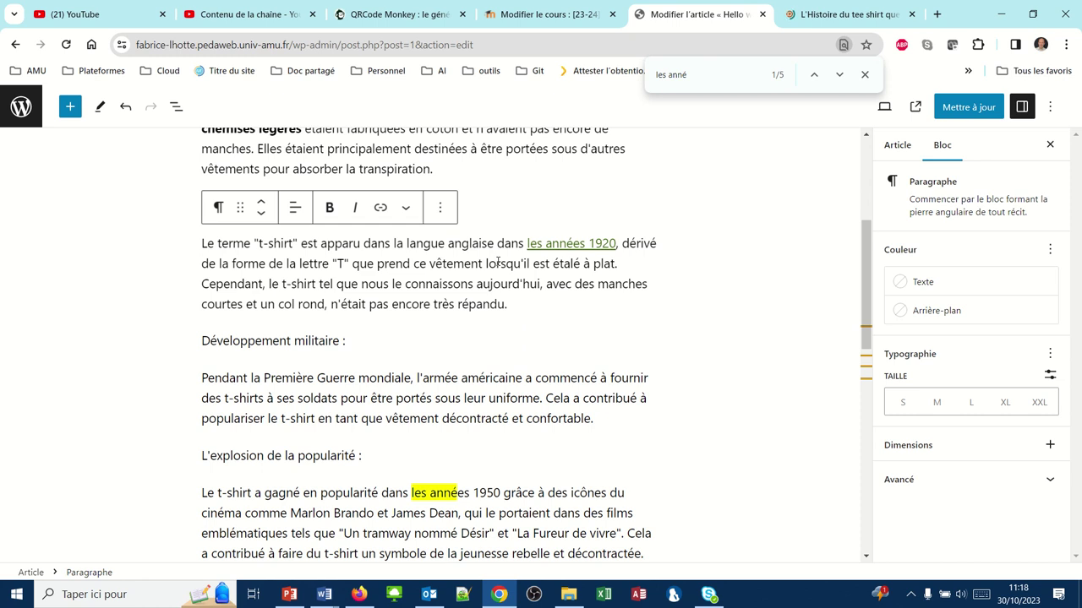
left_click(364, 244)
- Transform the "Origines :" paragraph into an H2 heading block
scroll(375, 245, "up", 3)
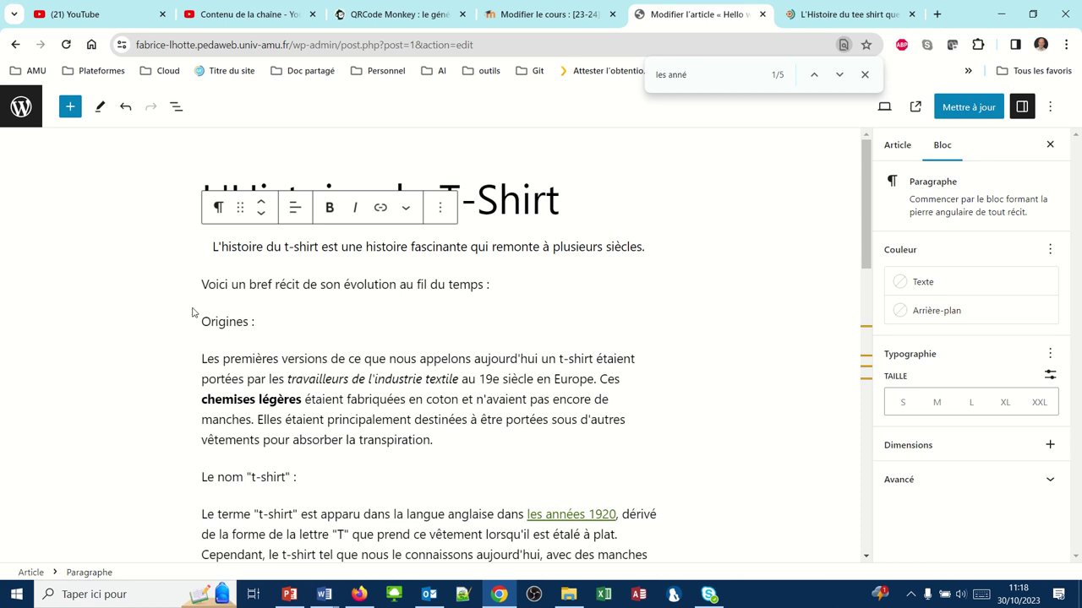
mouse_move(212, 341)
left_click(212, 322)
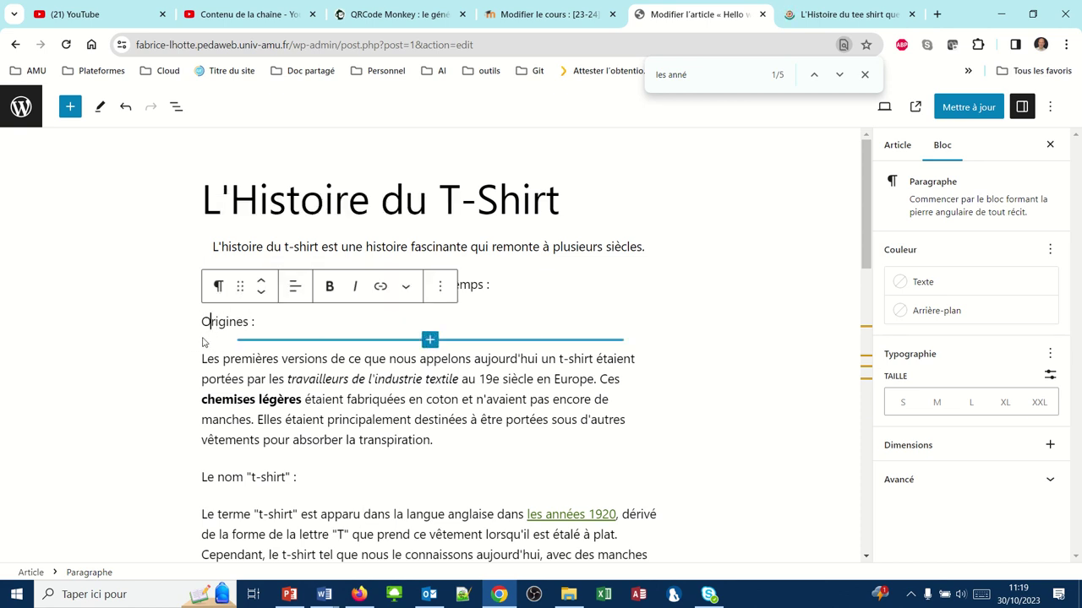
left_click(217, 290)
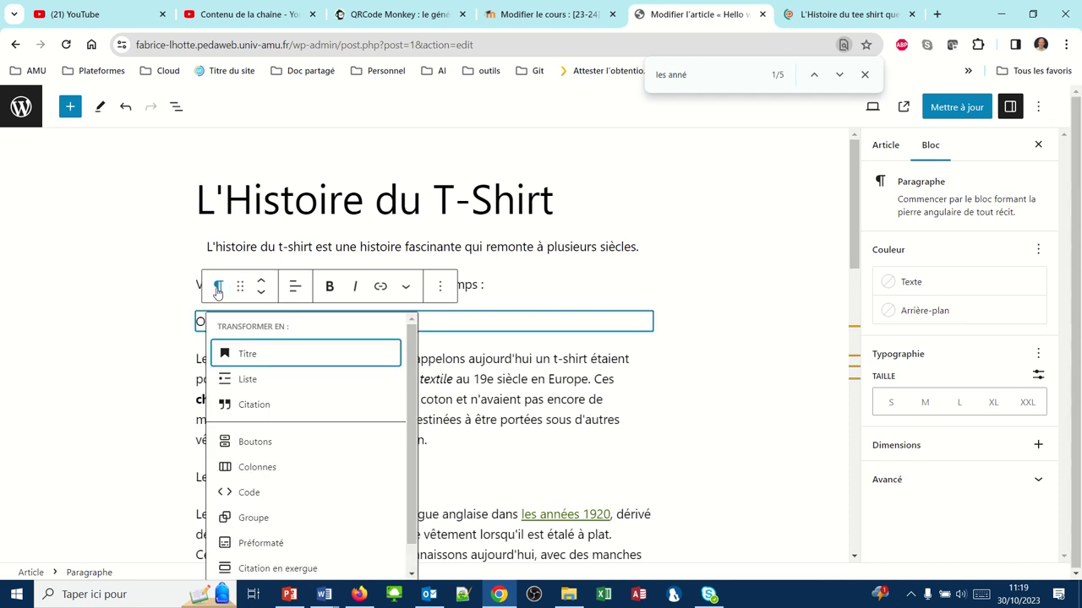
left_click(246, 353)
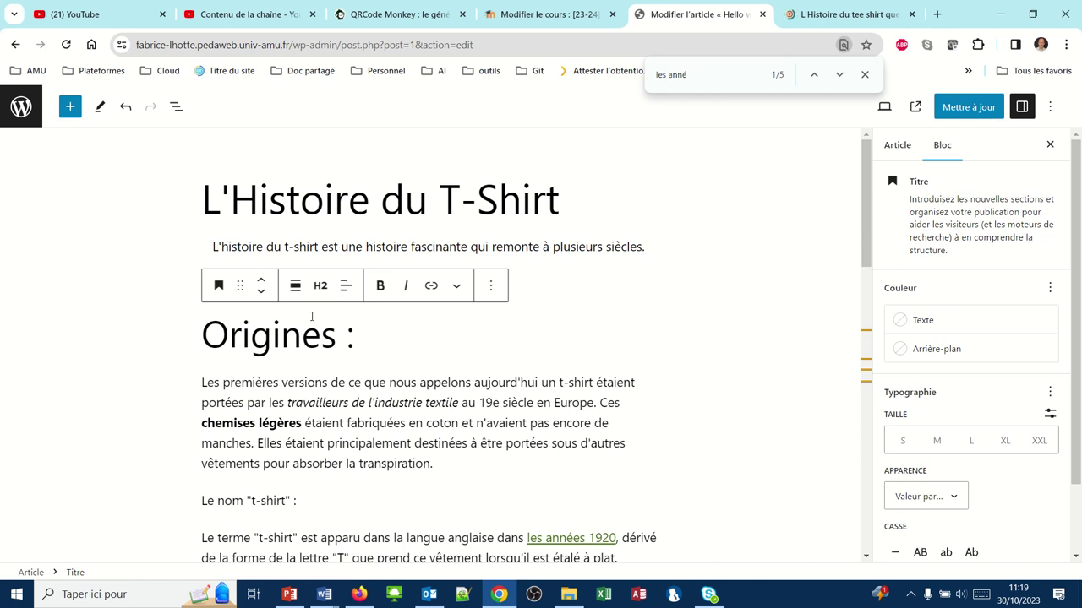
- Transform the paragraphs "Le nom "t-shirt" :" and "Développement militaire :" into H2 heading blocks
scroll(312, 316, "down", 2)
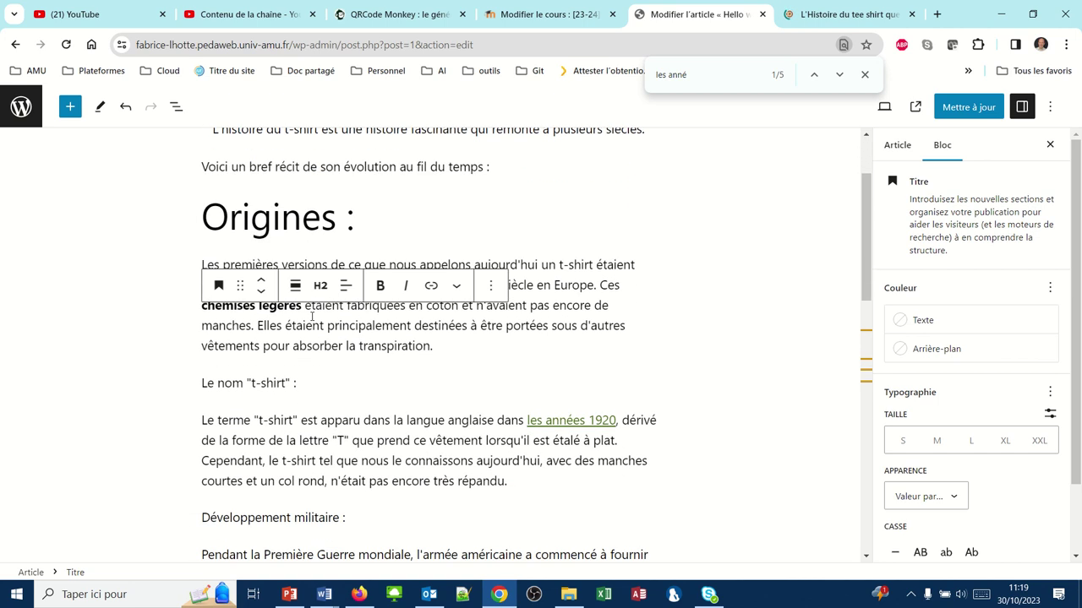
left_click(264, 383)
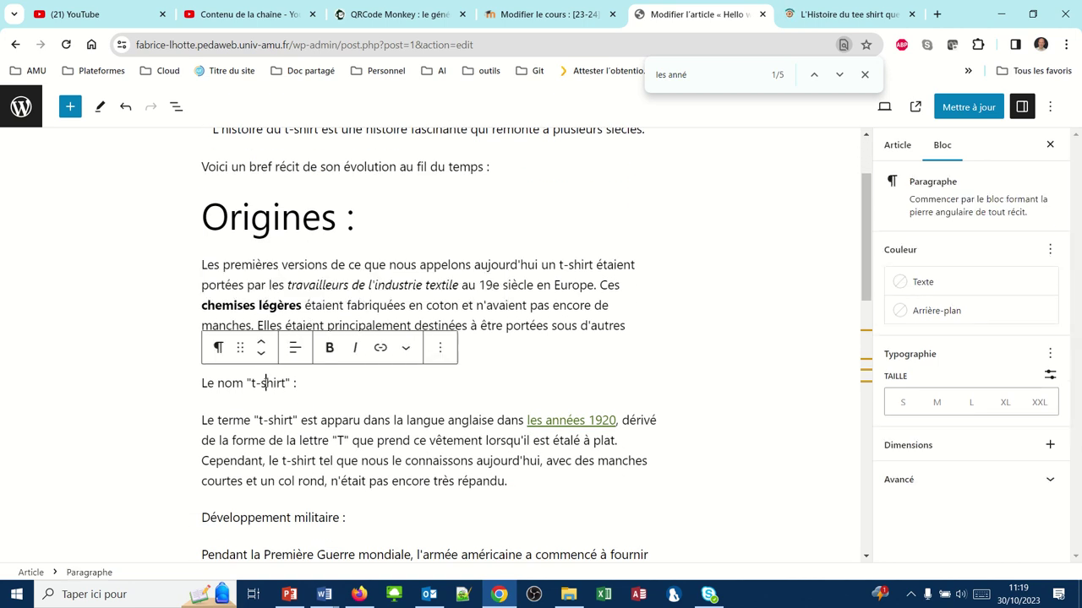
left_click(219, 355)
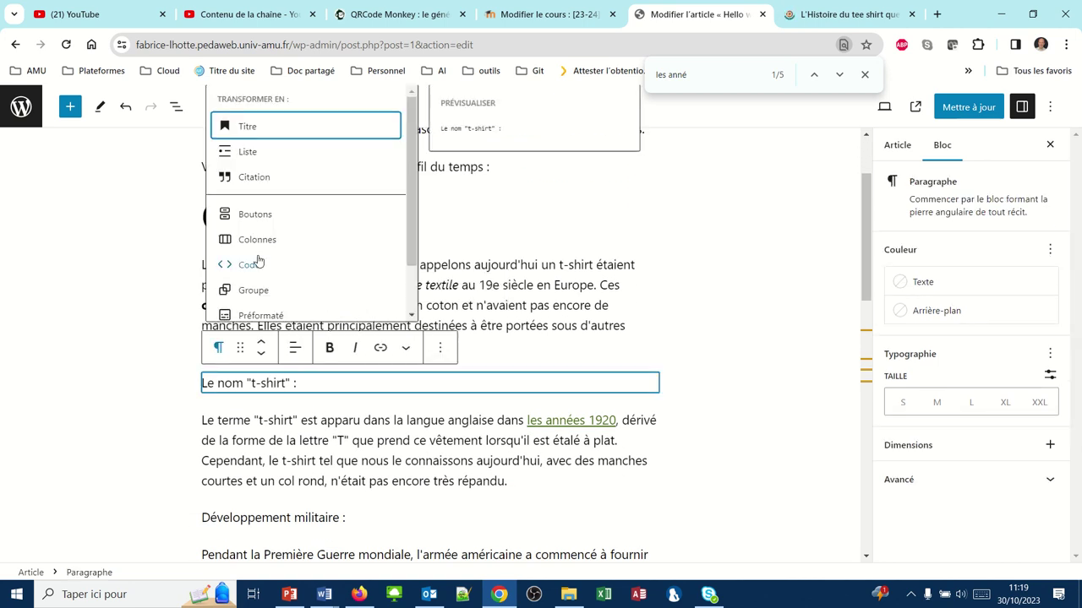
left_click(248, 126)
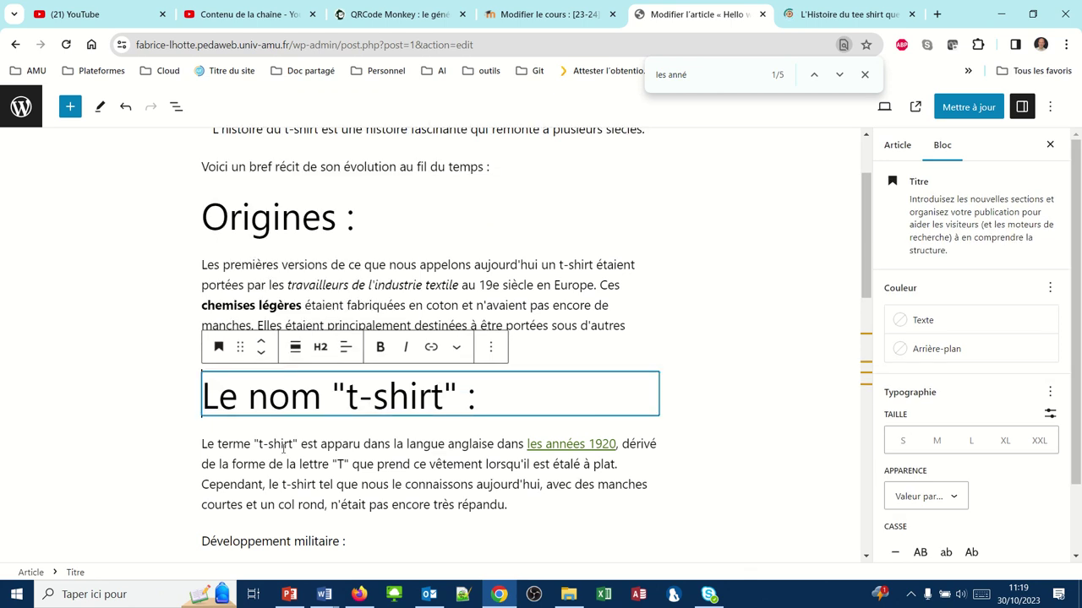
left_click(272, 539)
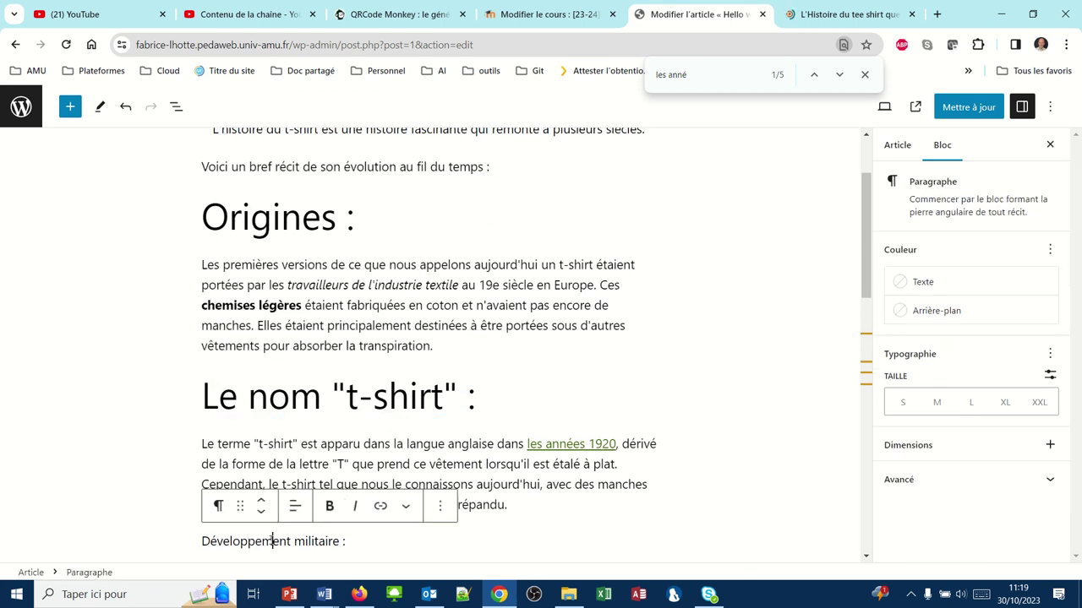
left_click(219, 506)
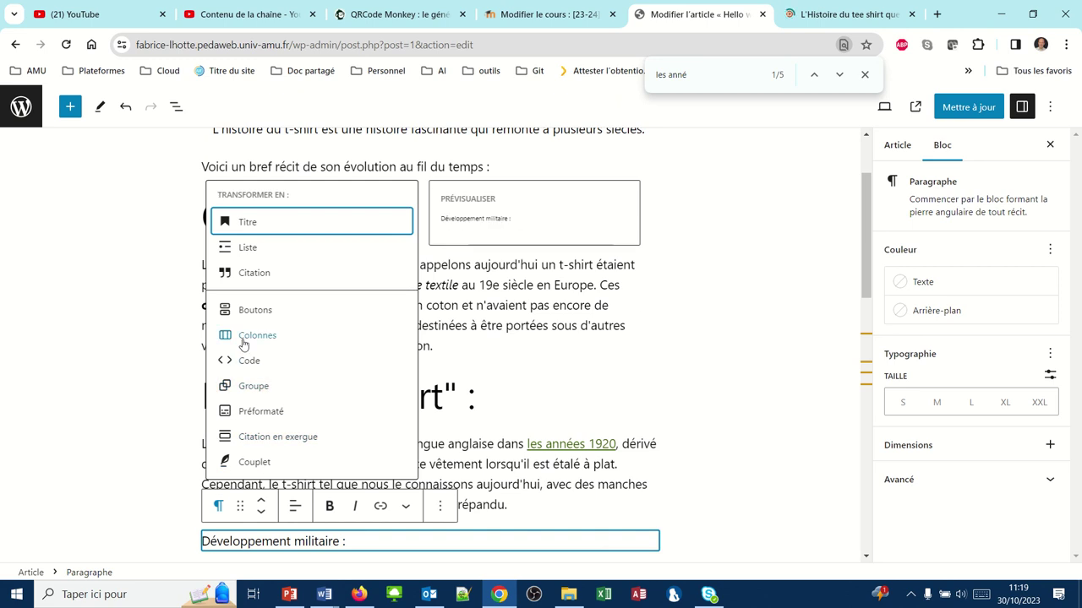
left_click(245, 224)
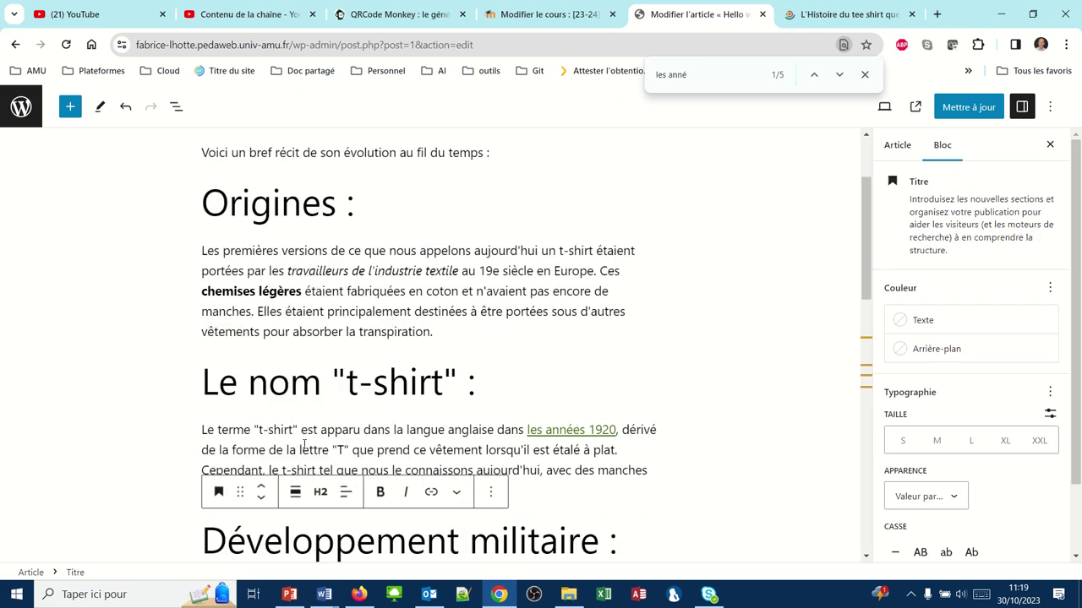
- Transform the paragraphs "L'explosion de la popularité :" and "Les années 1960 et 1970 :" into H2 heading blocks
scroll(303, 448, "down", 4)
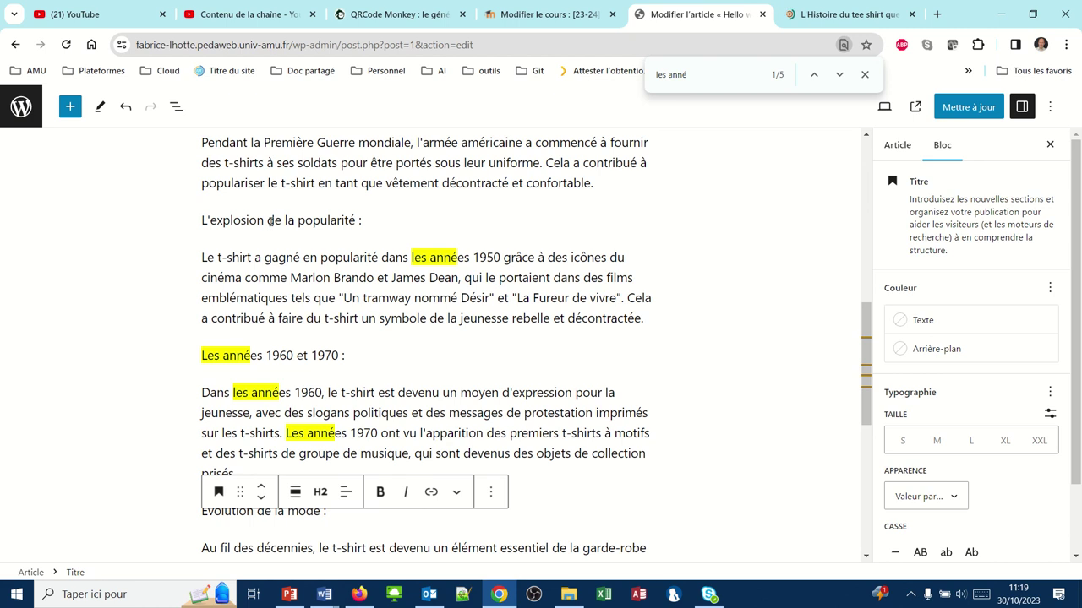
left_click(270, 220)
left_click(218, 184)
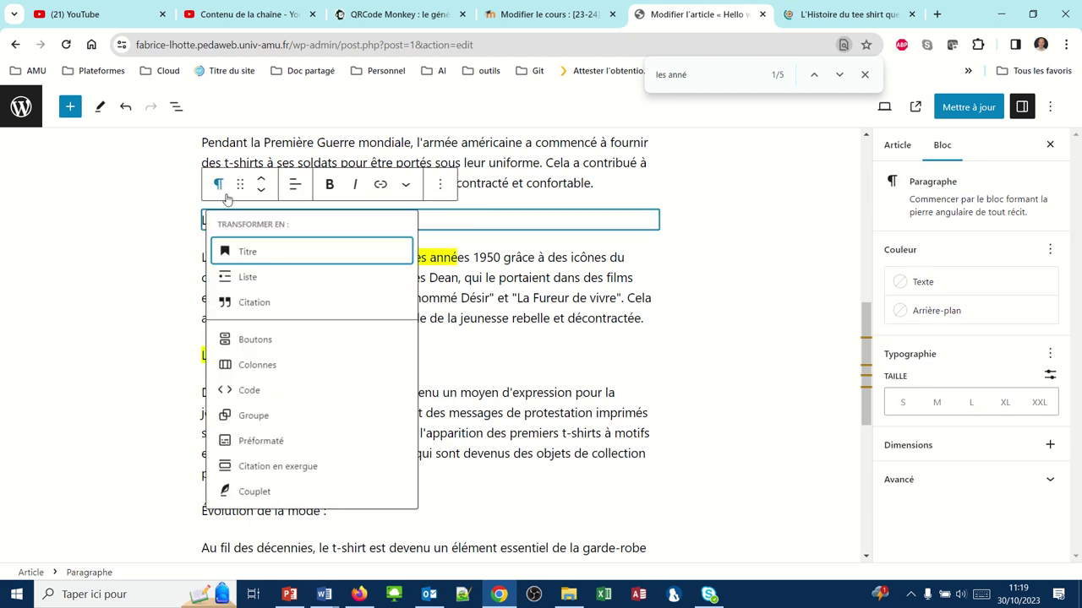
left_click(243, 254)
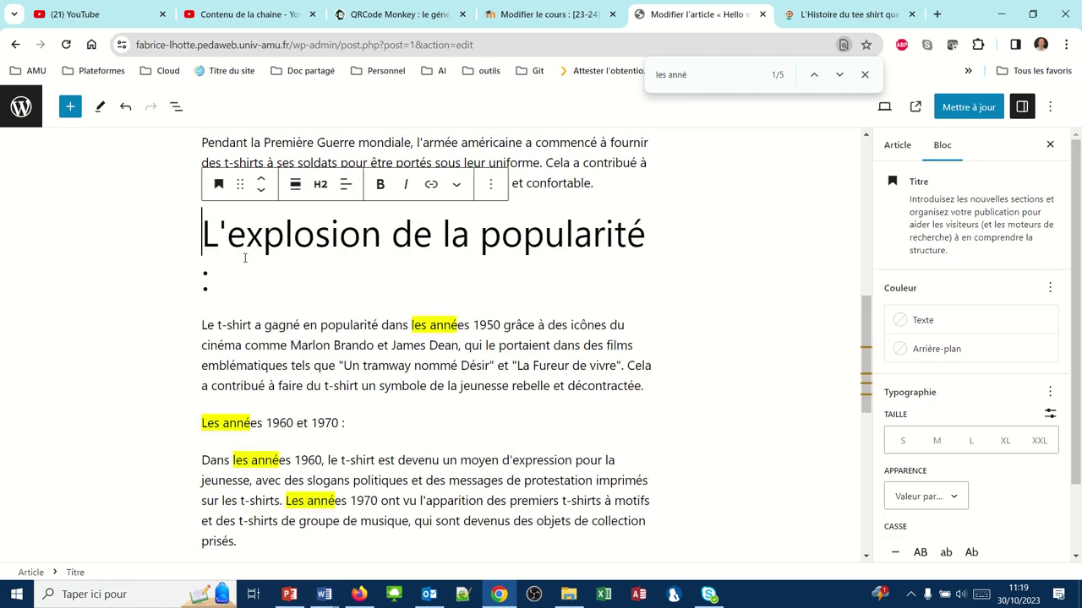
left_click(257, 422)
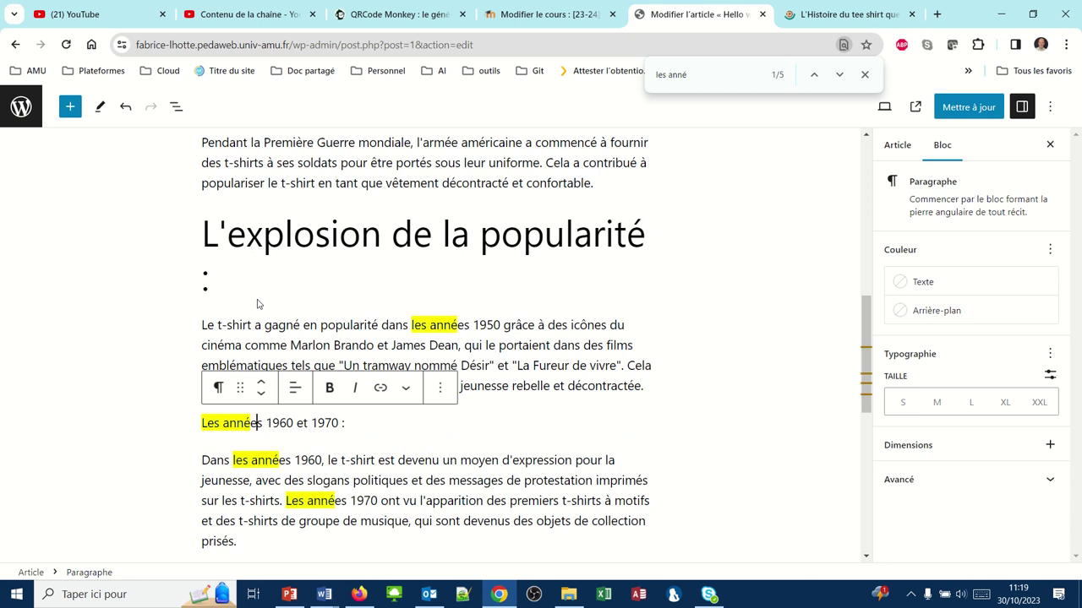
left_click(218, 387)
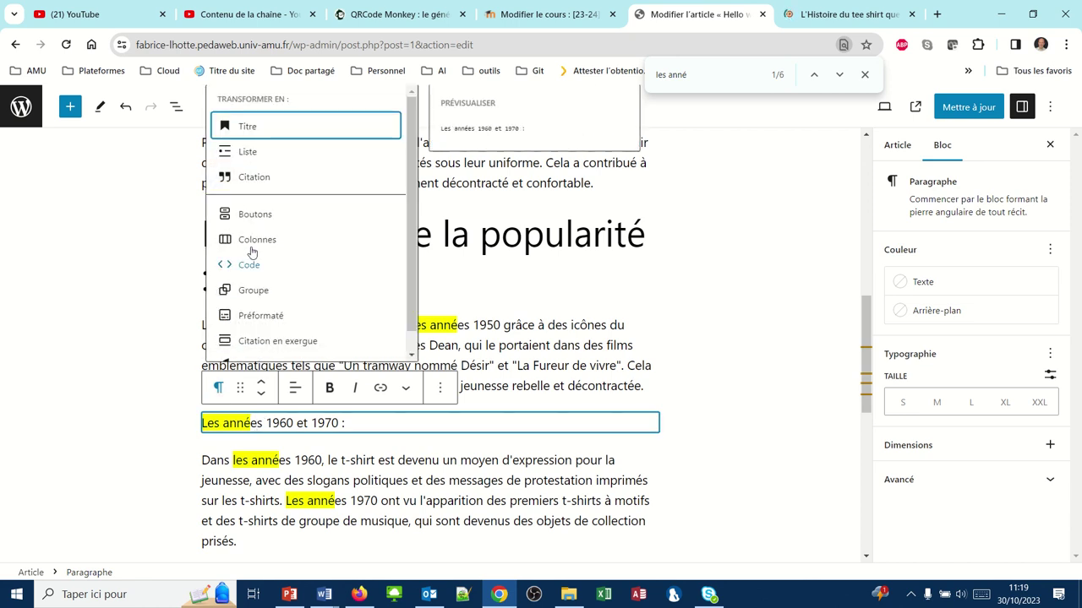
left_click(245, 128)
- Transform the paragraphs "Évolution de la mode :" and "Le t-shirt dans la culture contemporaine :" into H2 heading blocks
scroll(278, 367, "down", 3)
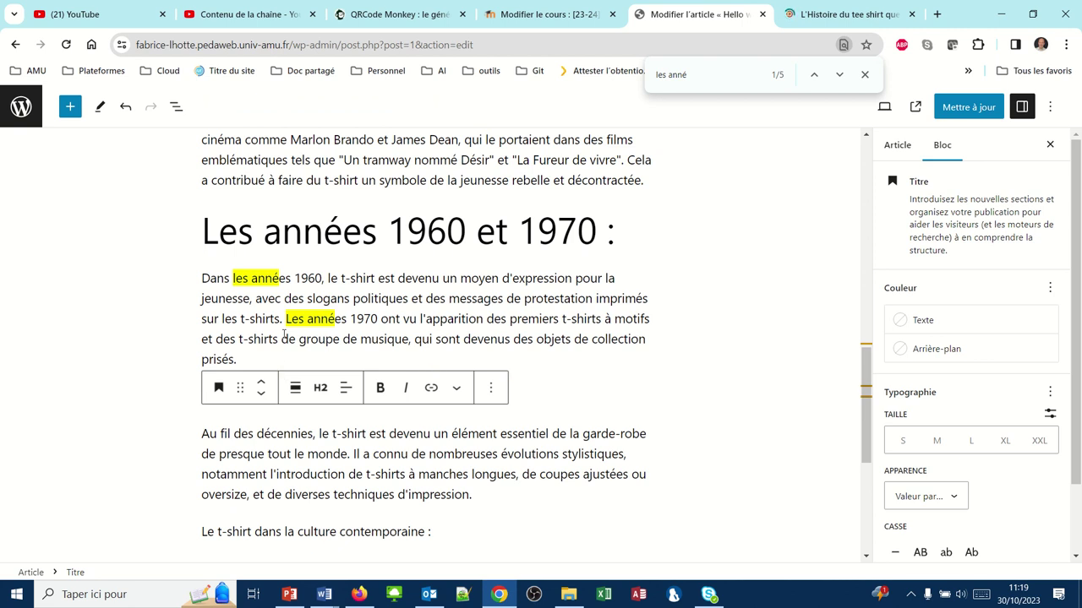
scroll(284, 335, "down", 2)
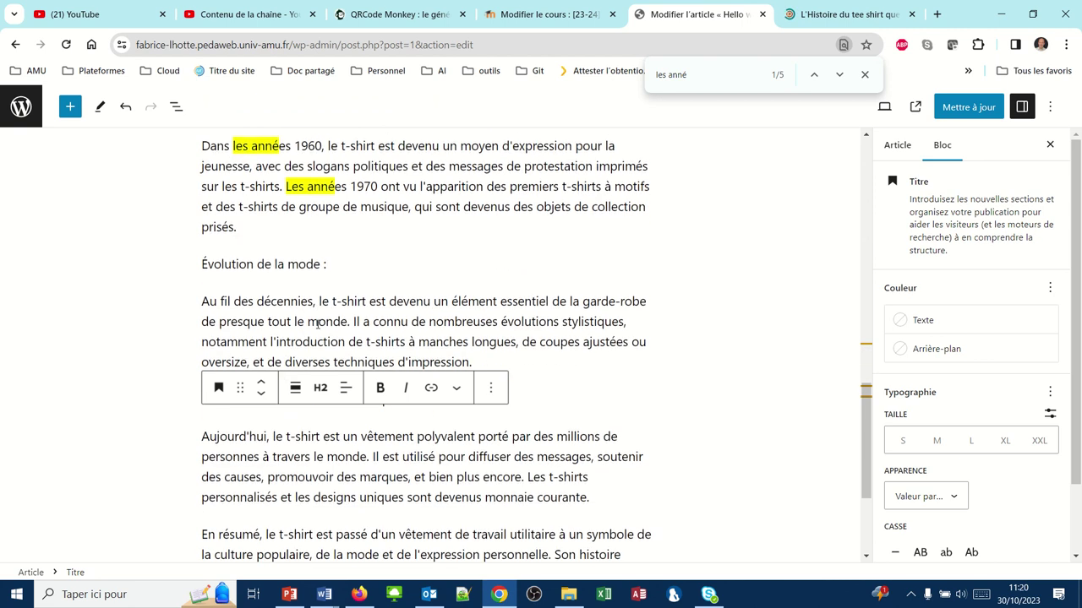
left_click(248, 266)
left_click(218, 229)
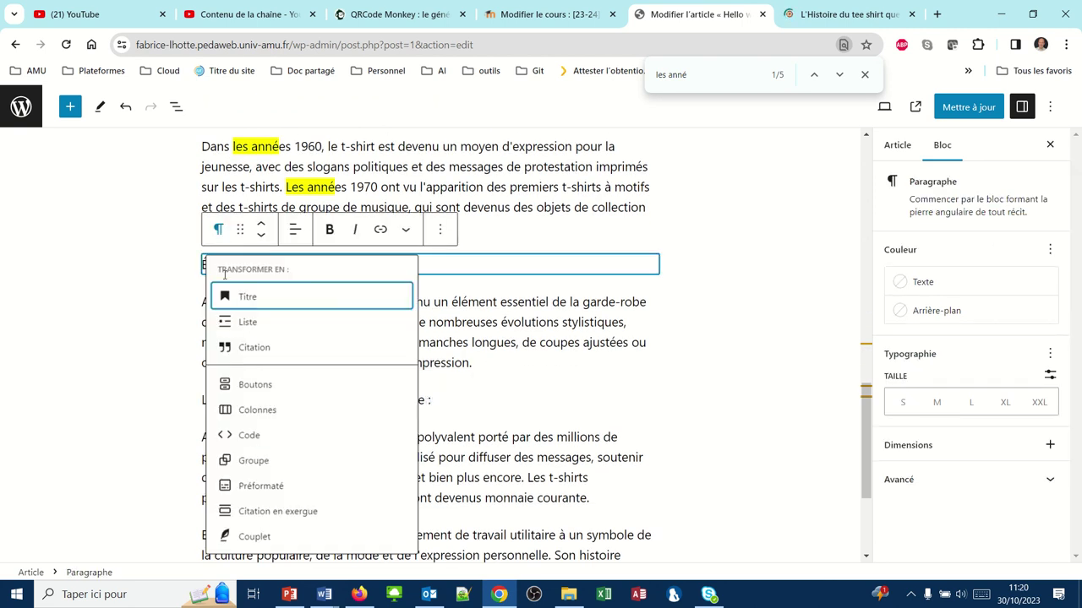
left_click(249, 297)
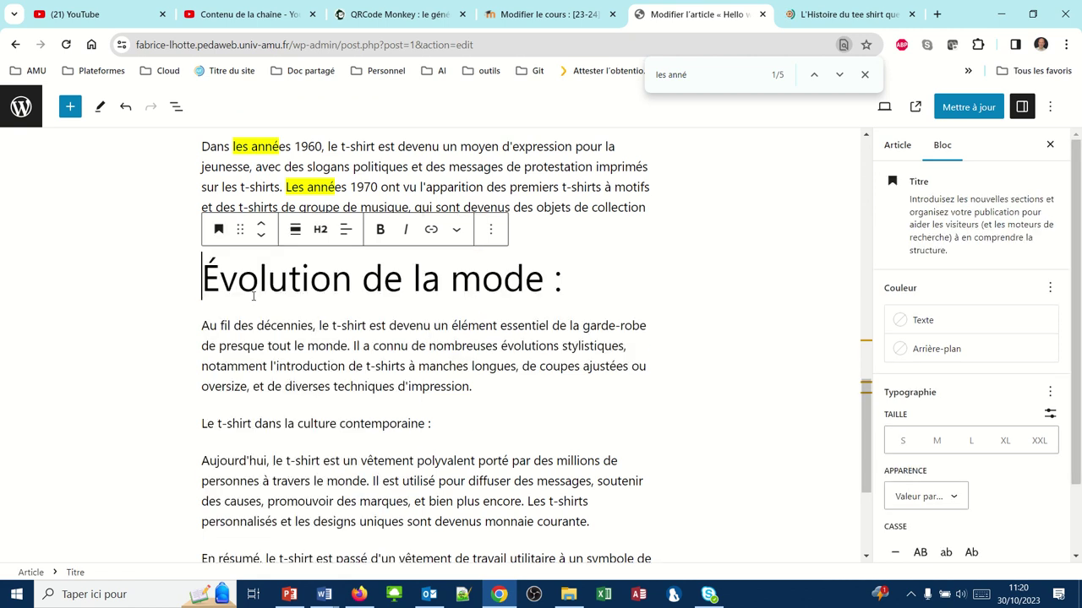
left_click(261, 423)
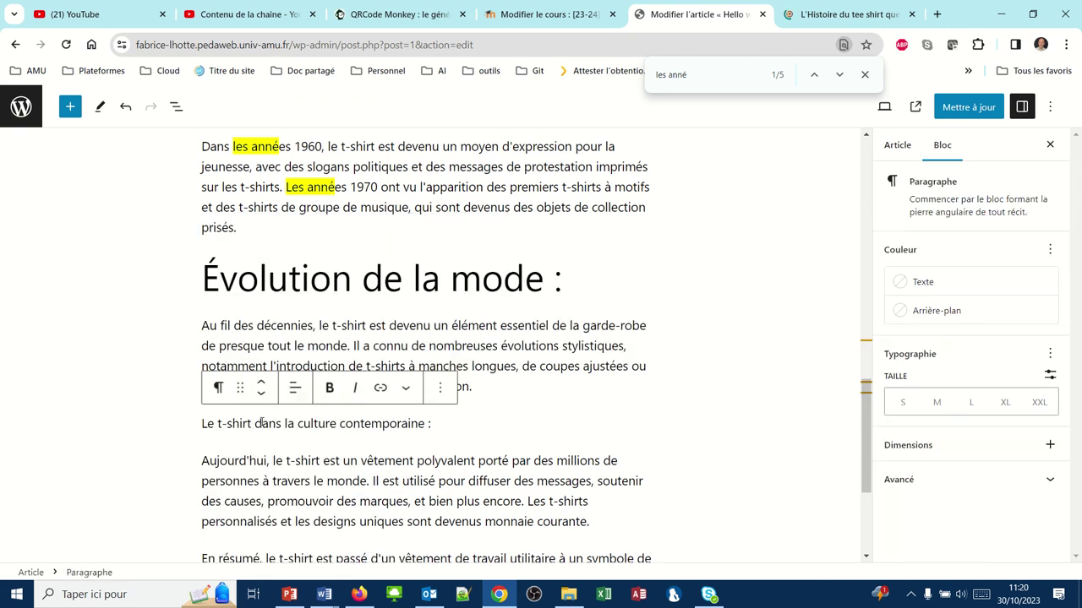
left_click(218, 387)
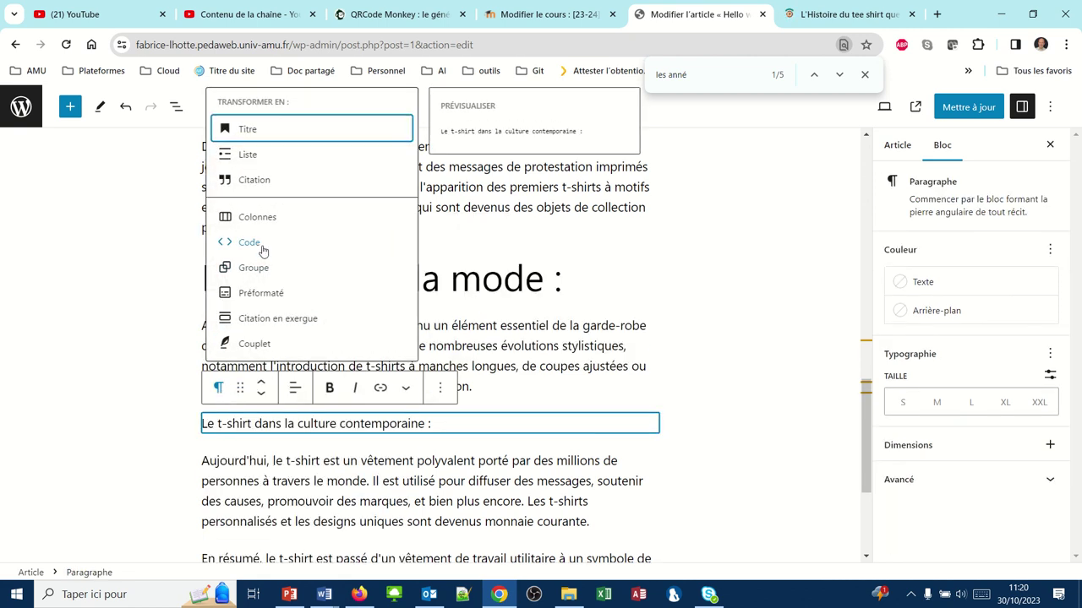
left_click(244, 131)
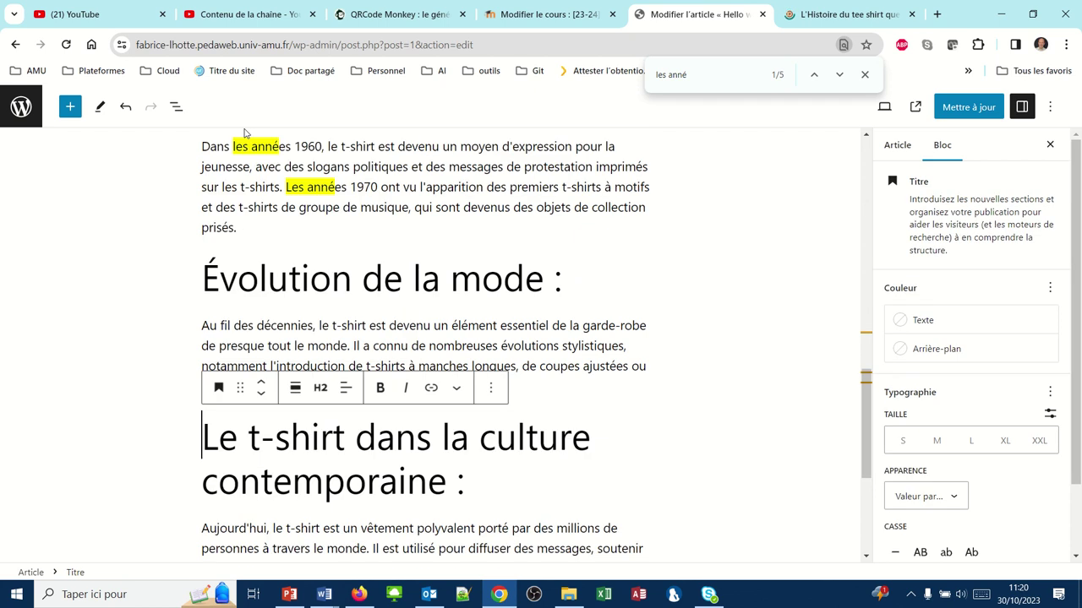
scroll(392, 469, "down", 3)
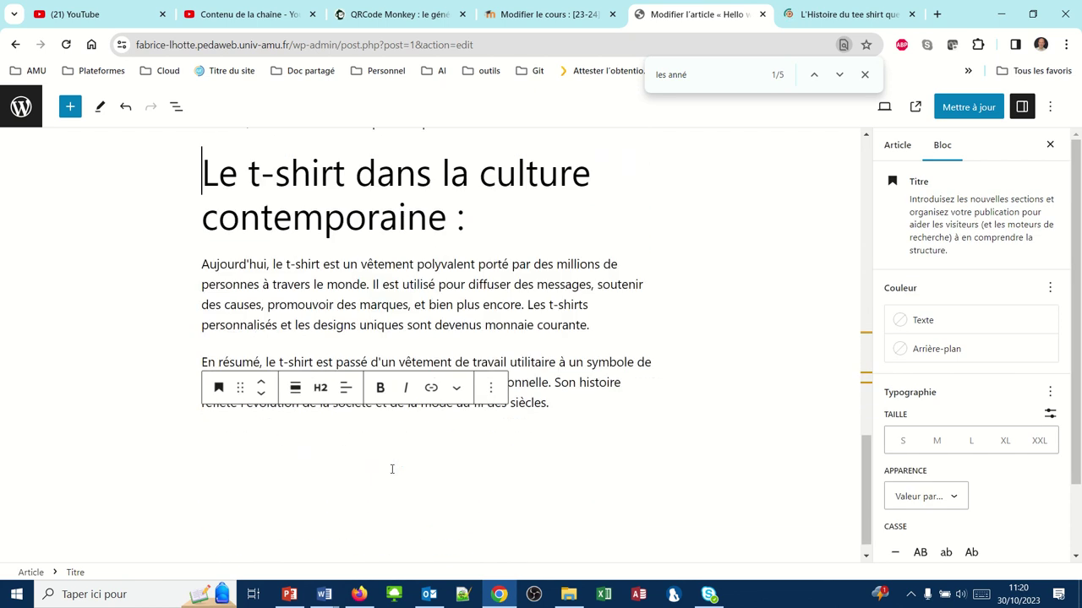
scroll(392, 473, "up", 15)
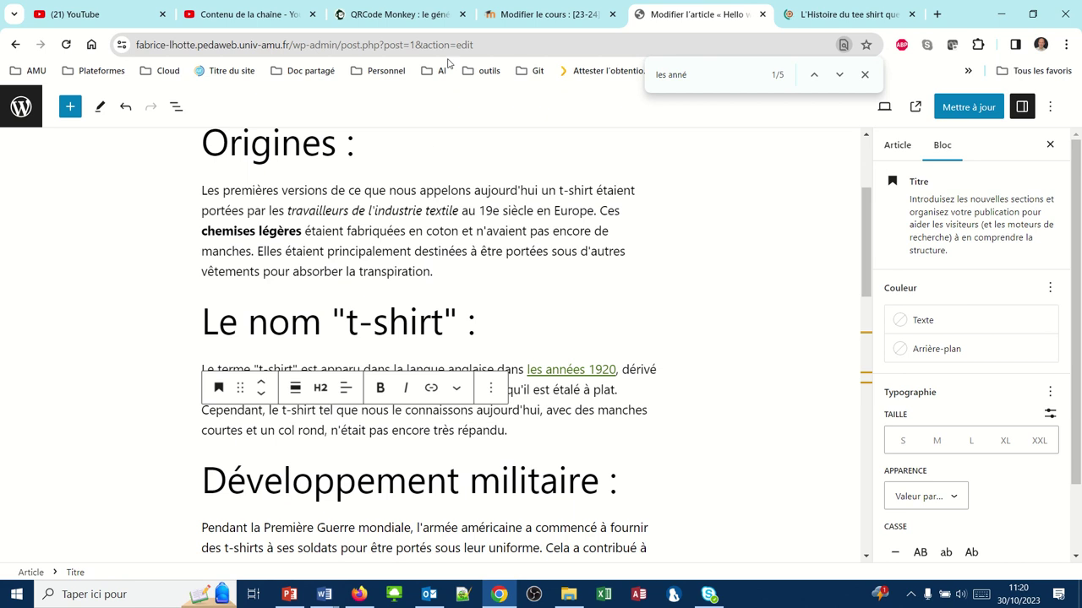
- Insert an Image block directly below the paragraph in the "Développement militaire :" section
mouse_move(449, 4)
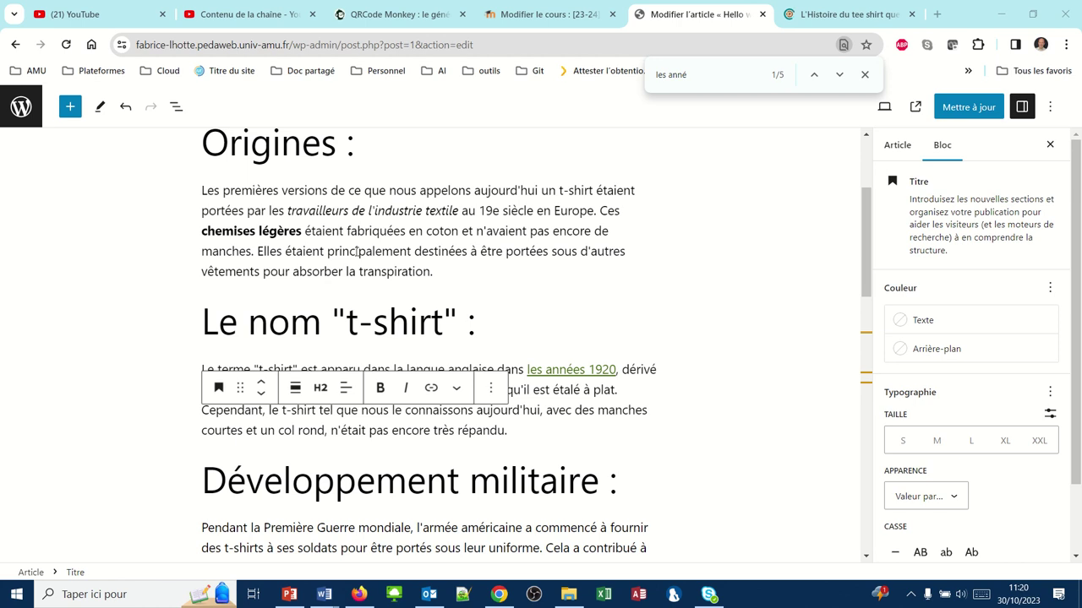
scroll(356, 251, "down", 2)
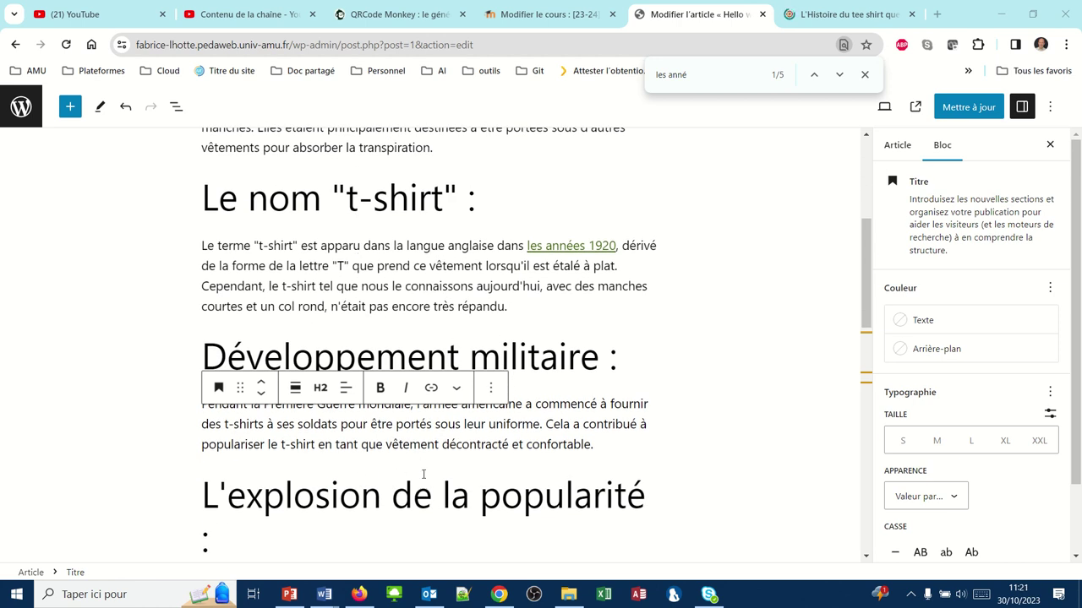
left_click(596, 445)
key("Return")
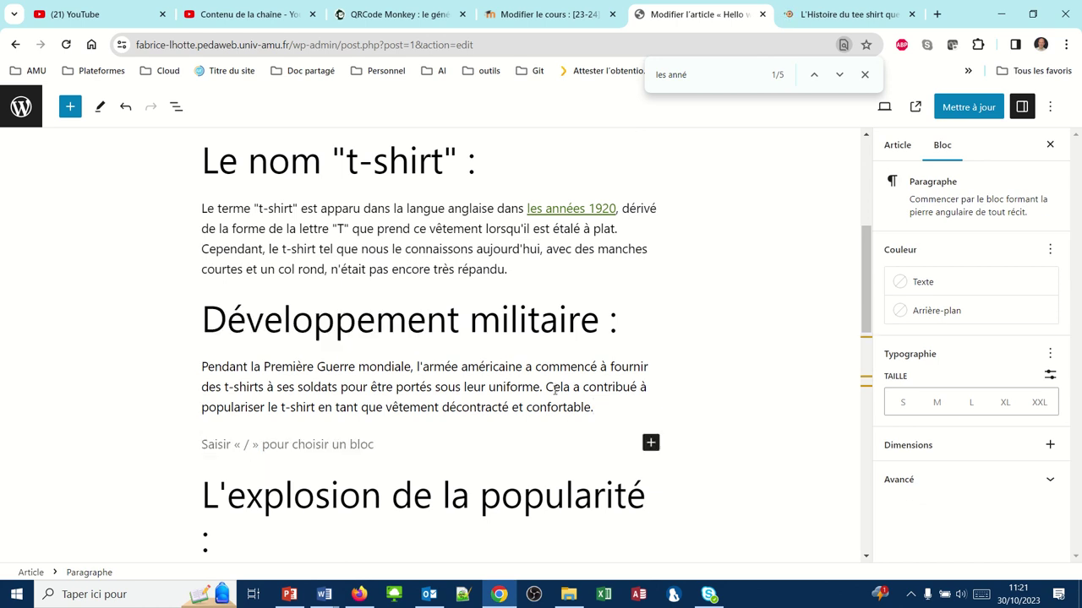
left_click(651, 444)
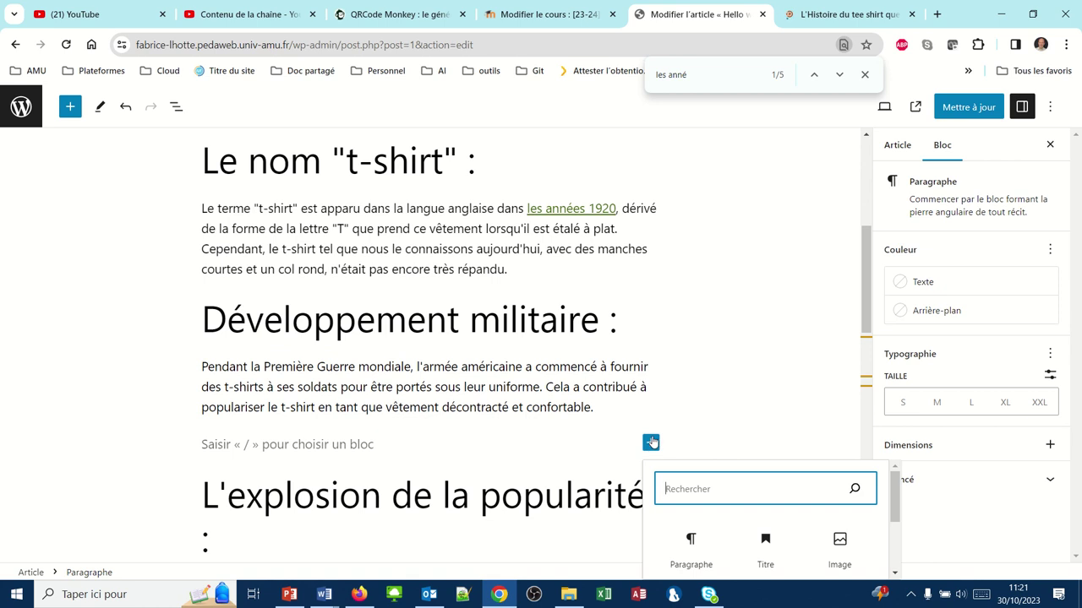
scroll(586, 438, "down", 1)
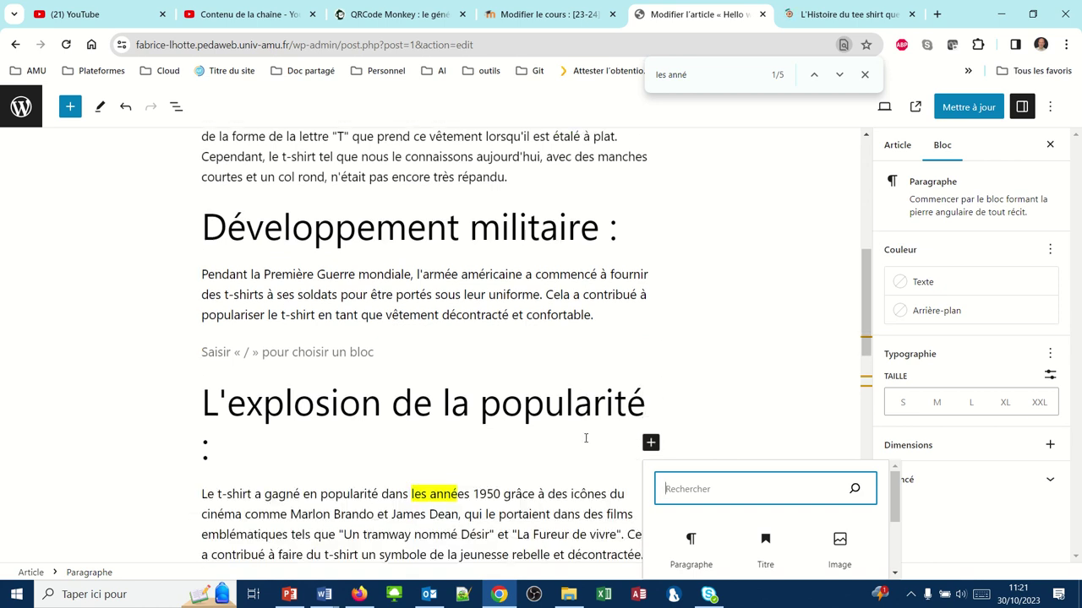
left_click(839, 544)
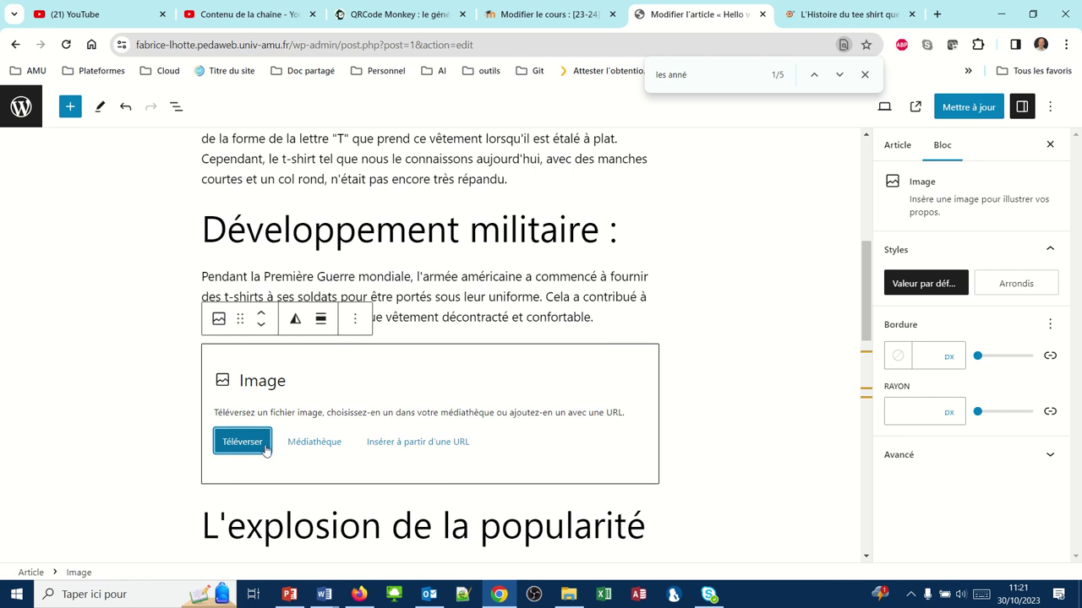
- Upload tshirt-us-navy.jpeg to the media library from the inner "RCN5-Package ressrources" folder in Téléchargements
left_click(306, 446)
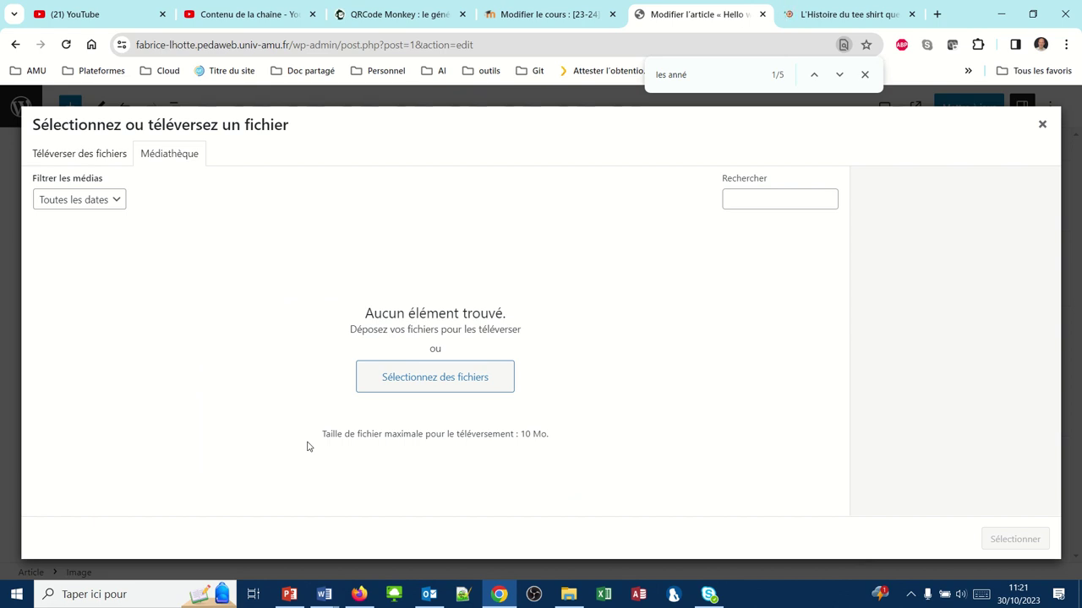
left_click(86, 160)
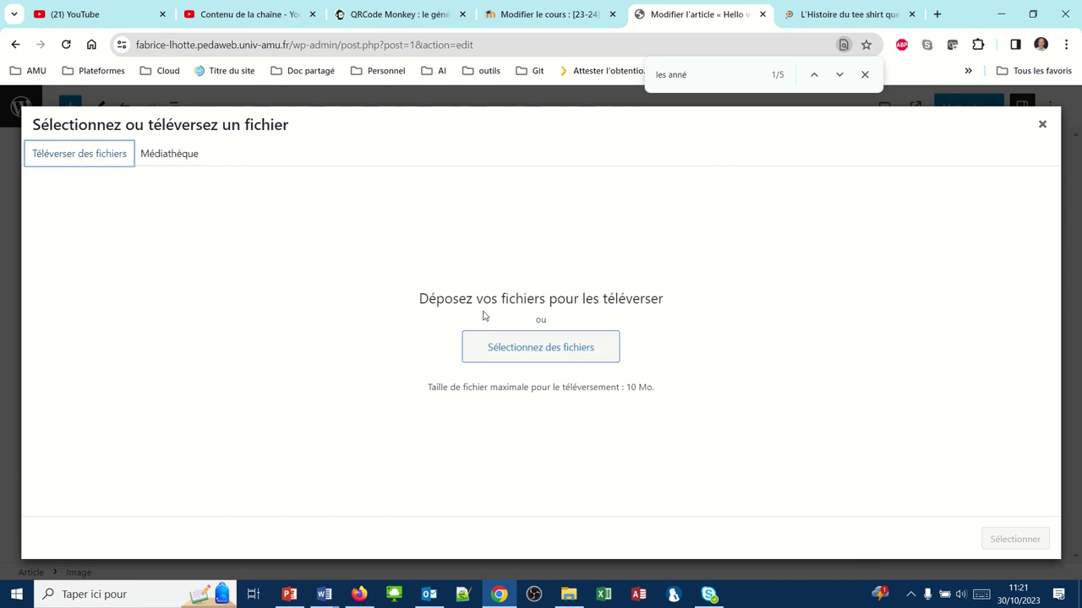
left_click(504, 345)
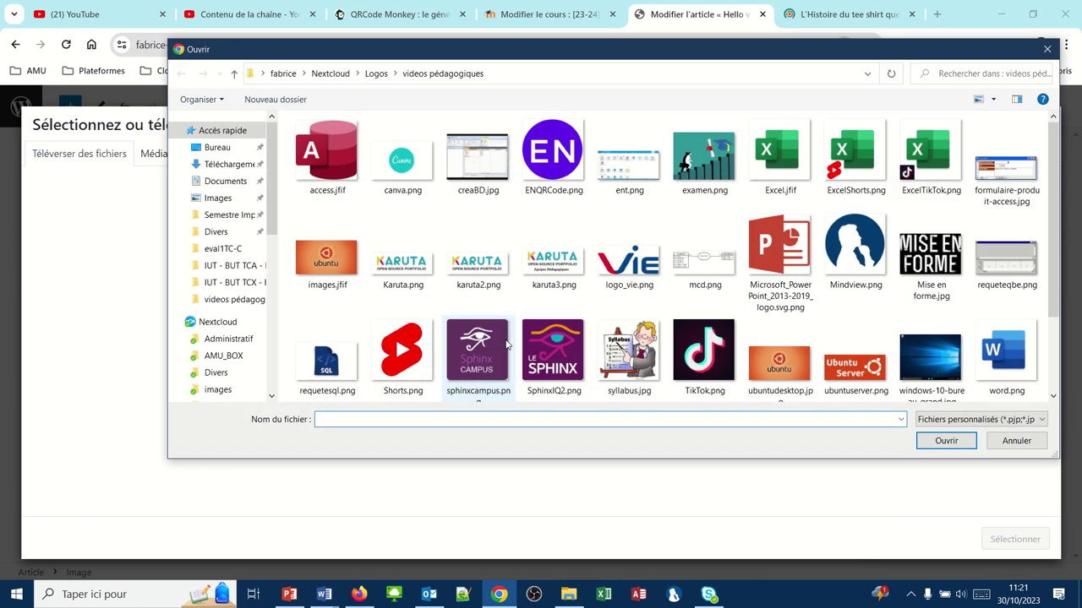
left_click(232, 166)
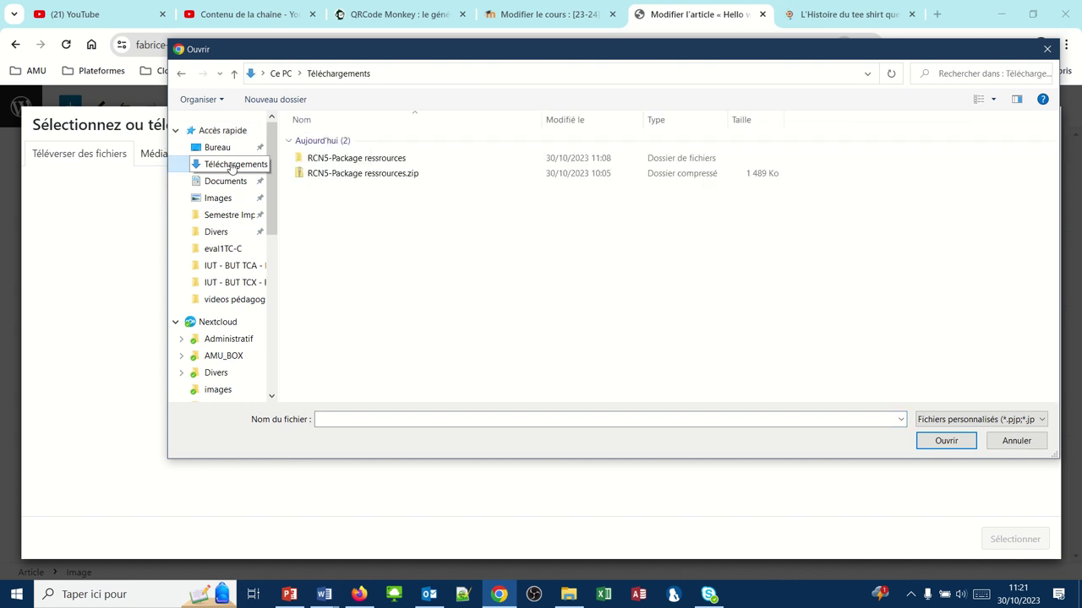
double_click(341, 160)
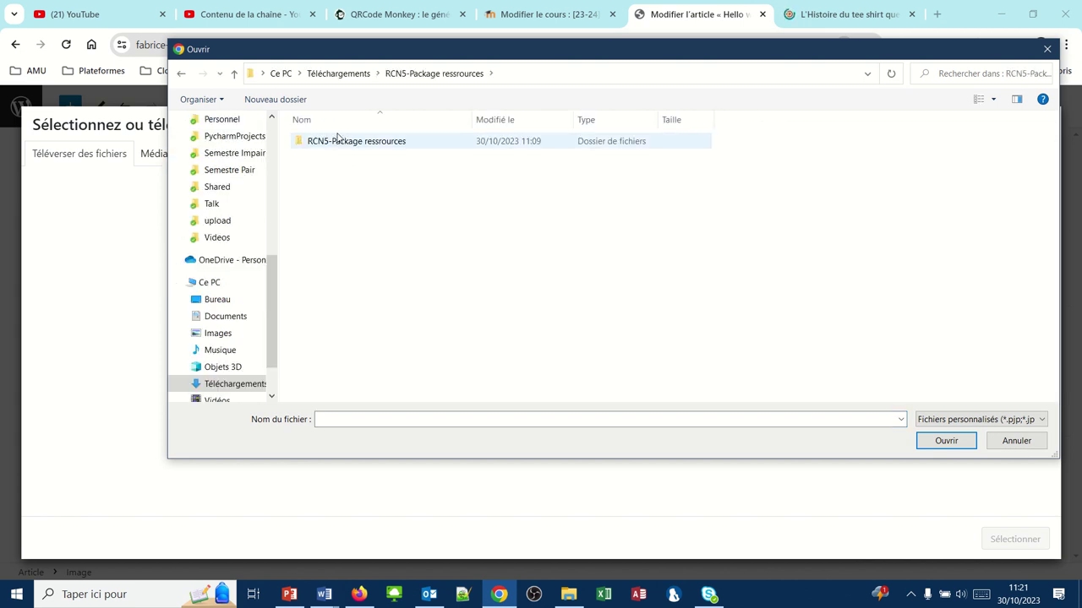
double_click(337, 139)
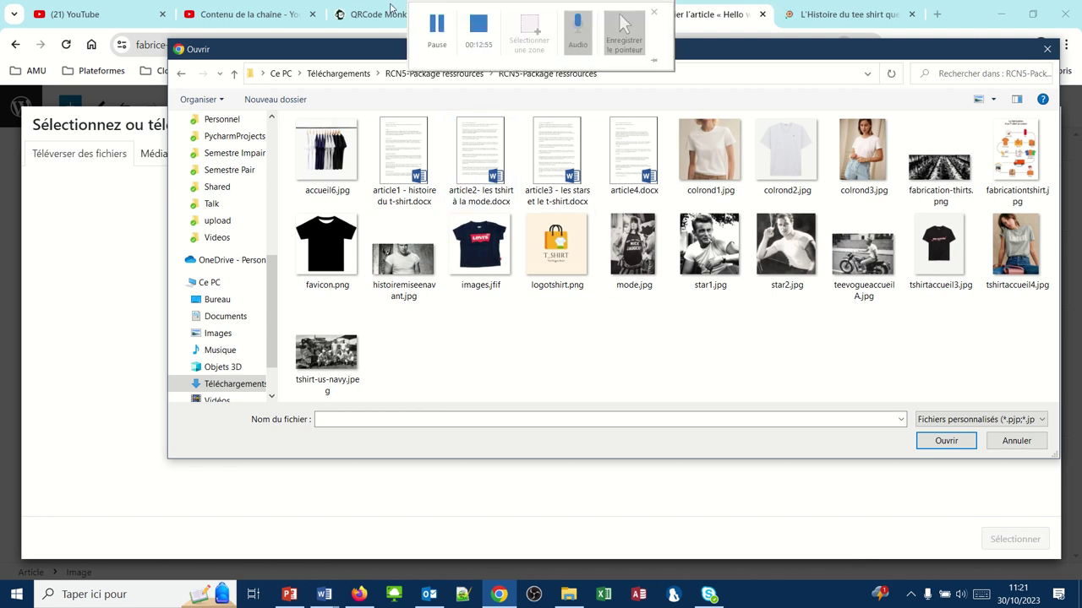
left_click(429, 27)
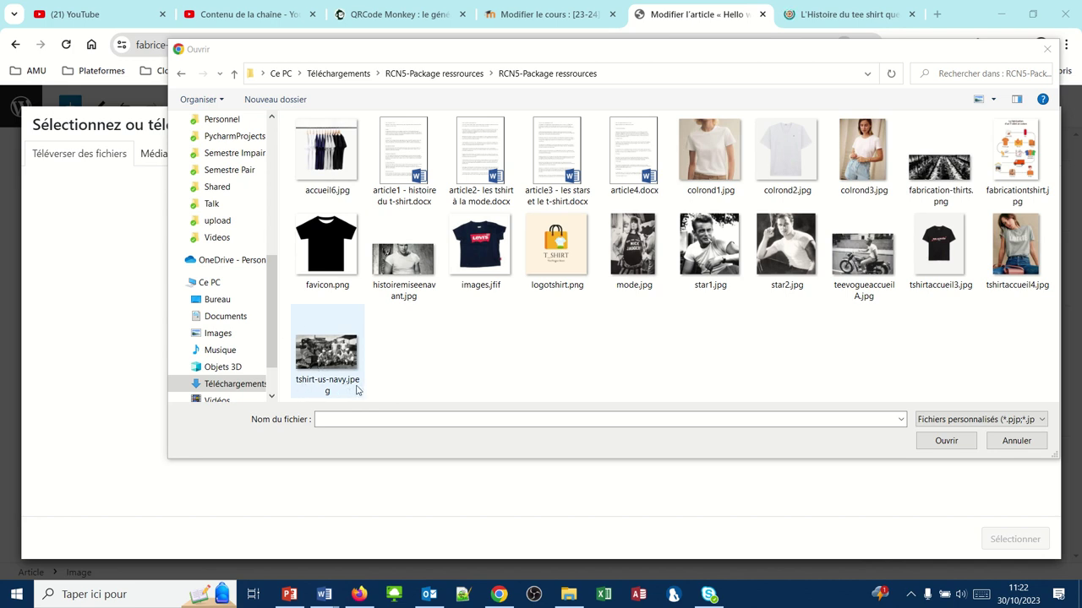
left_click(327, 354)
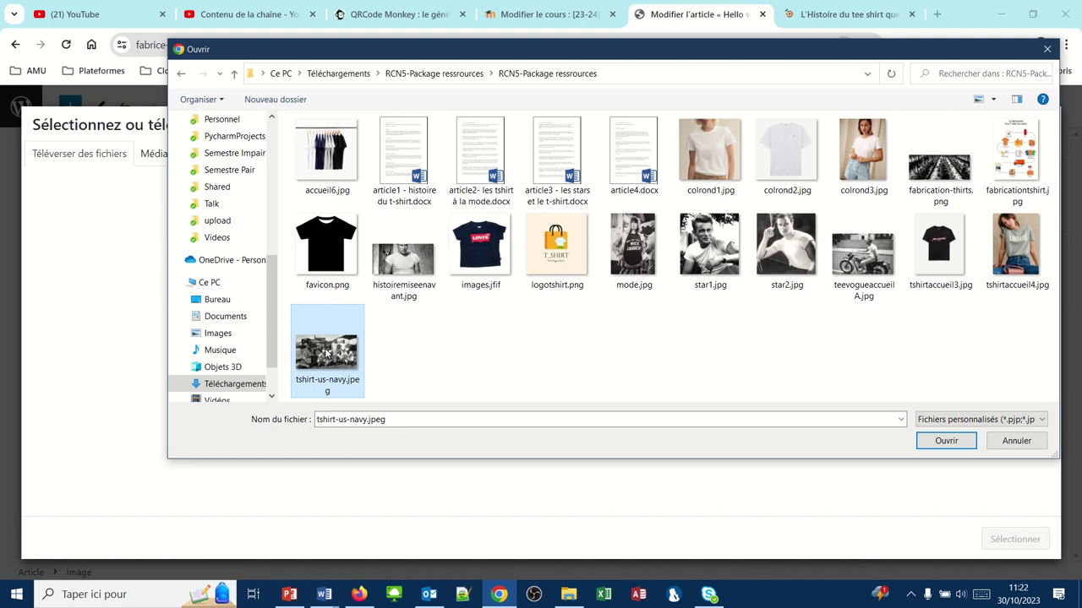
left_click(924, 447)
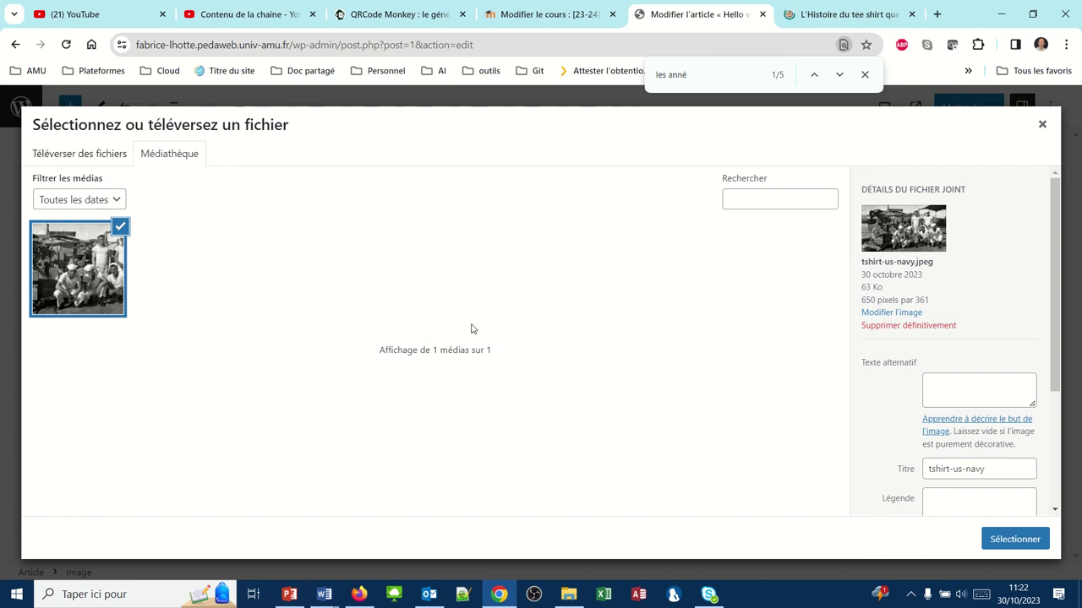
- Give the uploaded image the alternative text "T-shirts des années 30" and insert it into the article
left_click(929, 385)
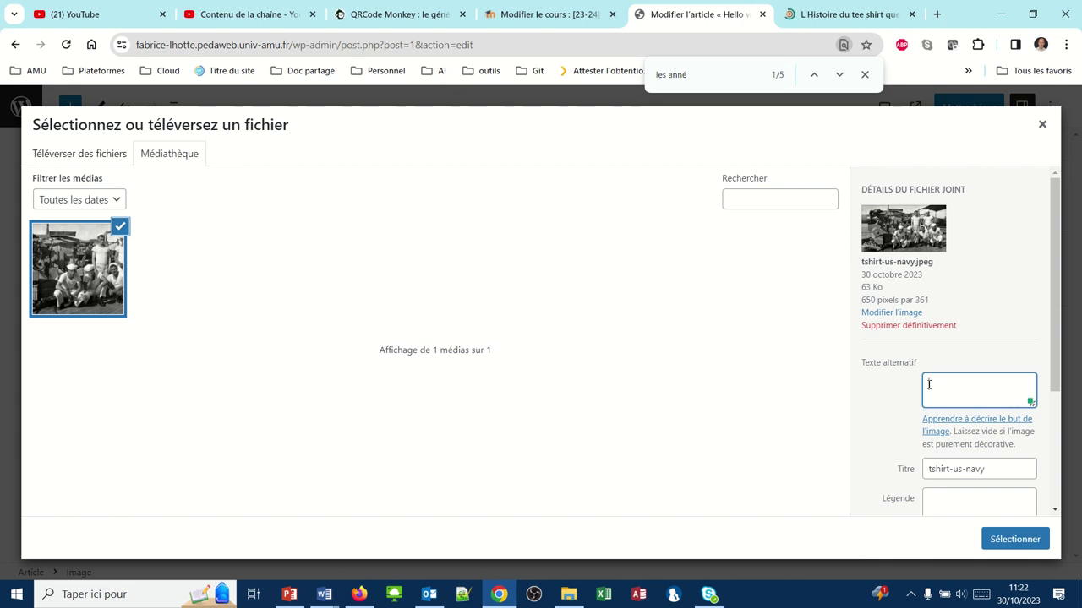
type("T-shirts")
type("des années 30")
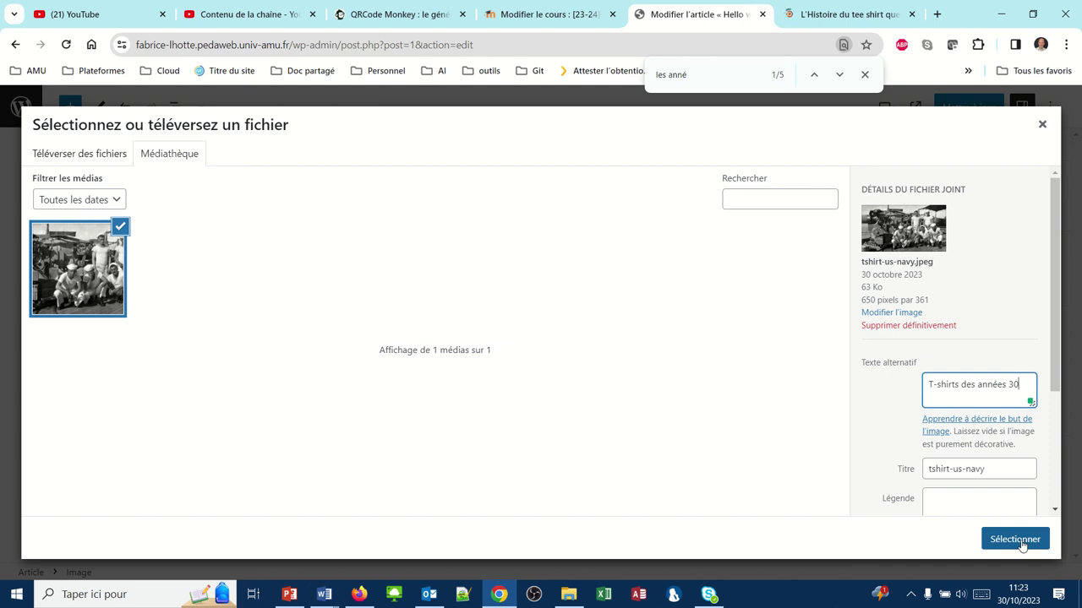
left_click(1014, 540)
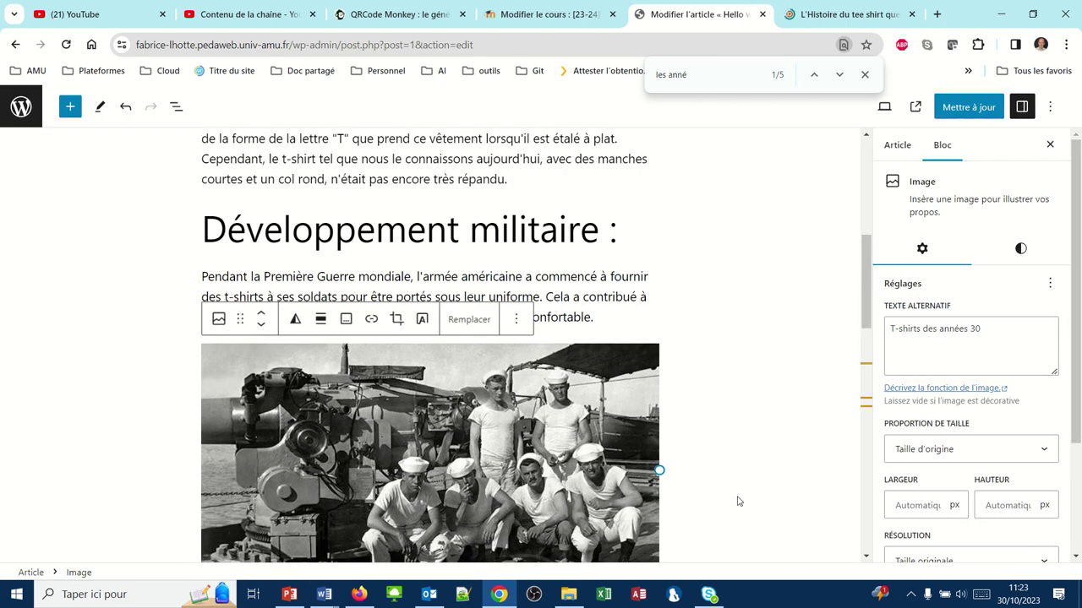
- Examine the inserted image's settings and the resolution sizes offered for it
scroll(688, 394, "down", 2)
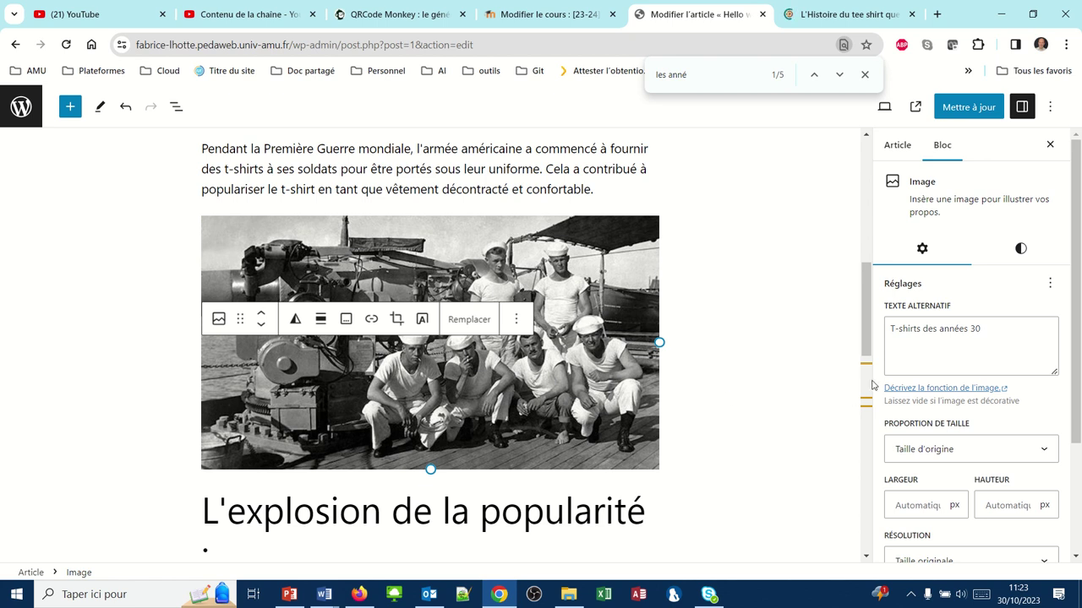
scroll(936, 405, "down", 2)
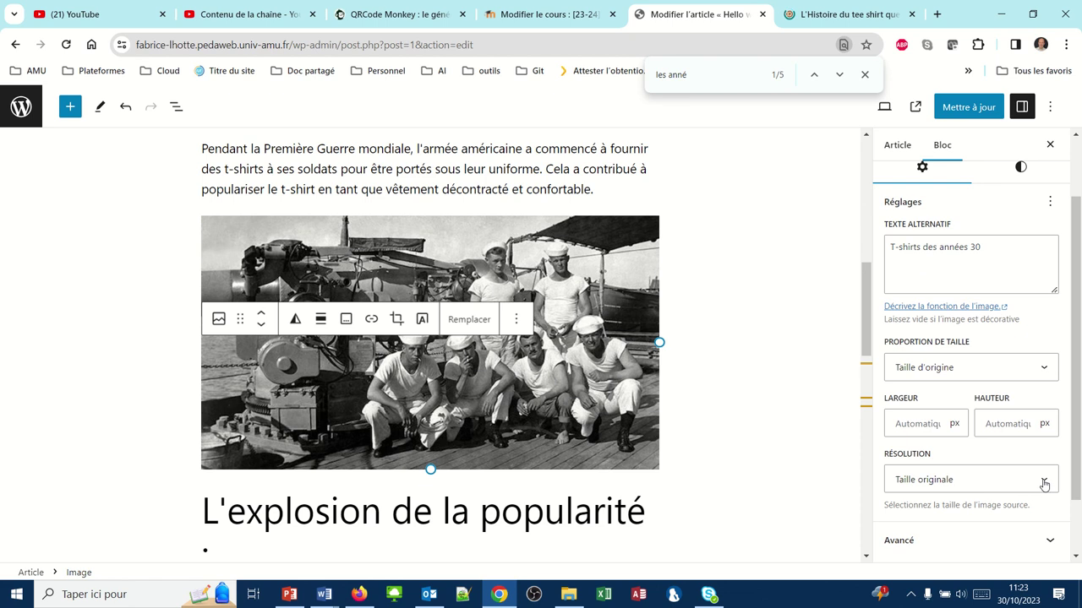
left_click(1044, 483)
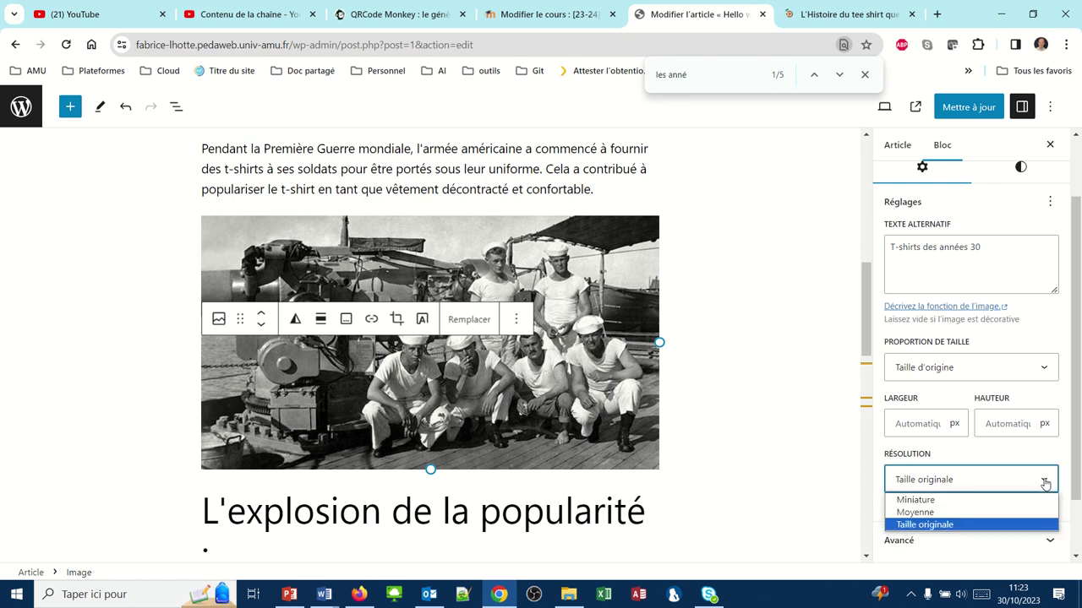
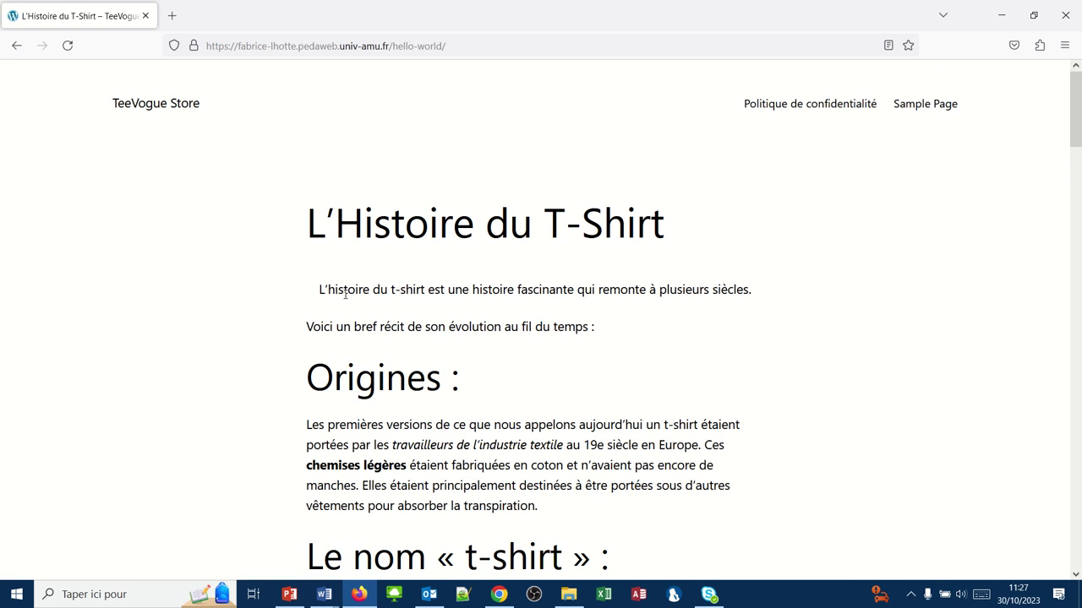
- Review the published T-shirt history article on the public site, checking its headings, formatting and image
scroll(356, 250, "down", 4)
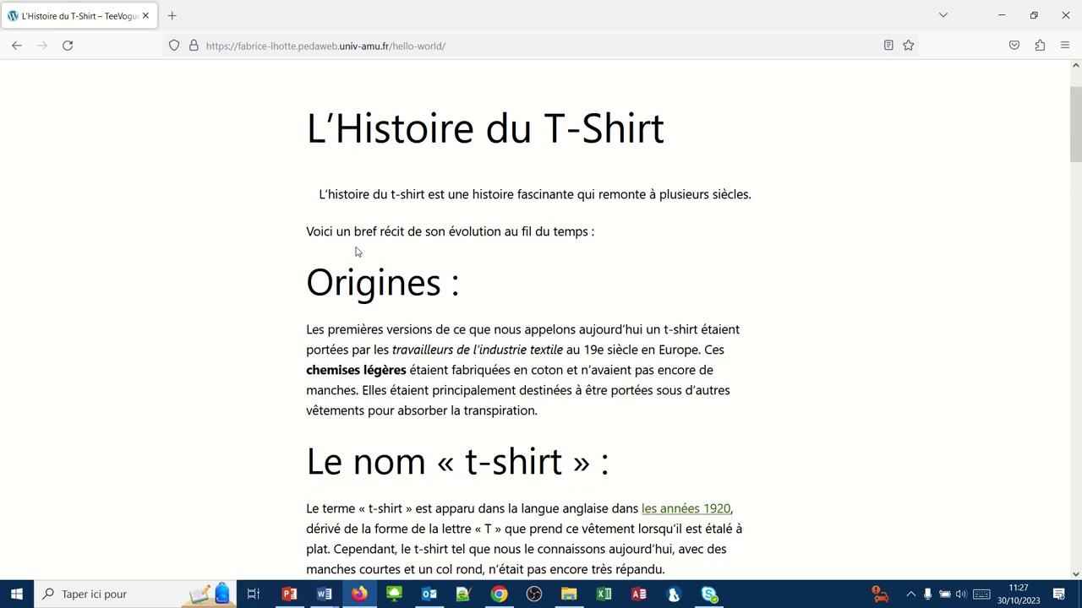
scroll(355, 250, "down", 18)
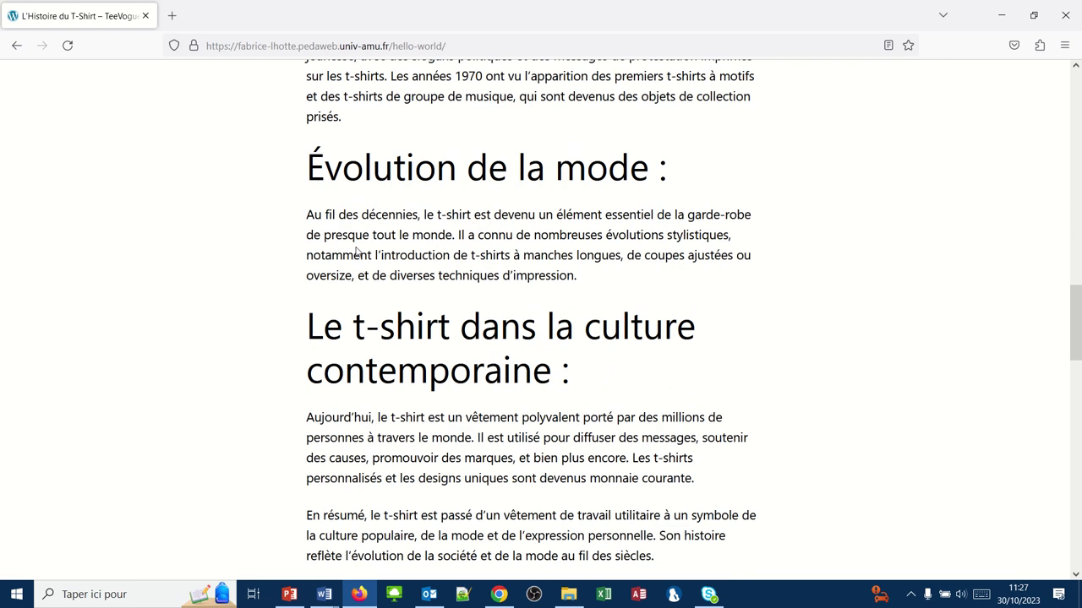
scroll(358, 252, "down", 2)
scroll(359, 252, "up", 20)
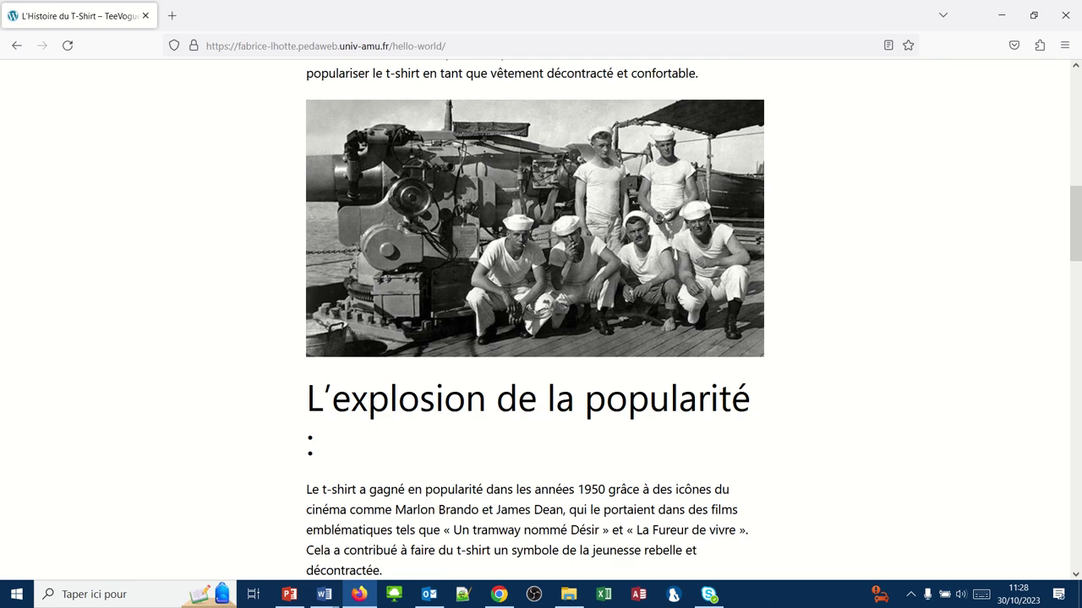
scroll(357, 245, "up", 2)
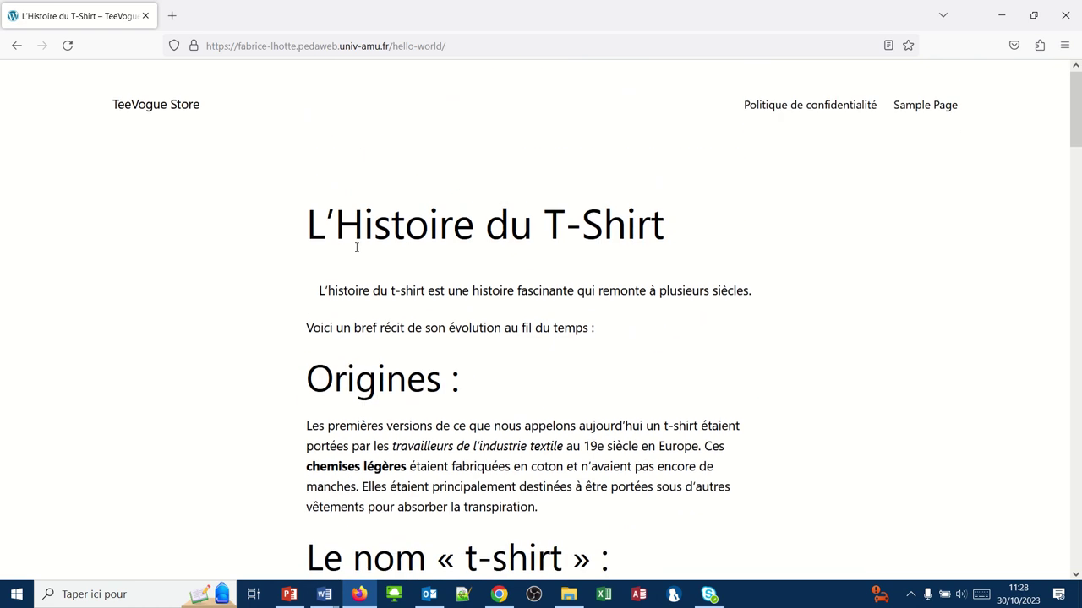
- Go to the TeeVogue Store home page, open the T-shirt history article from there and read through to its comments section
left_click(135, 105)
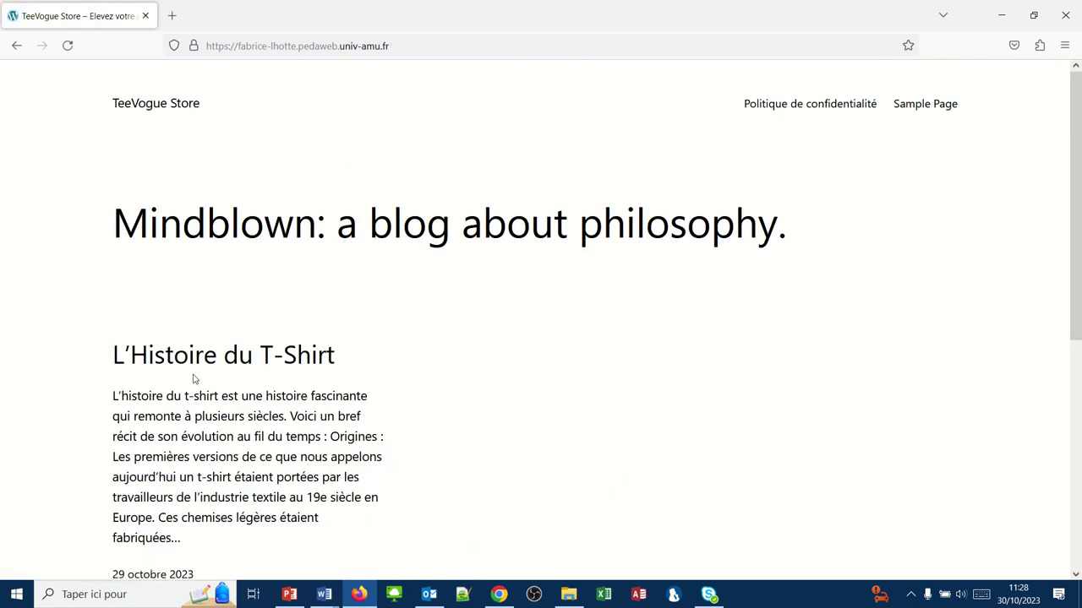
scroll(254, 372, "down", 2)
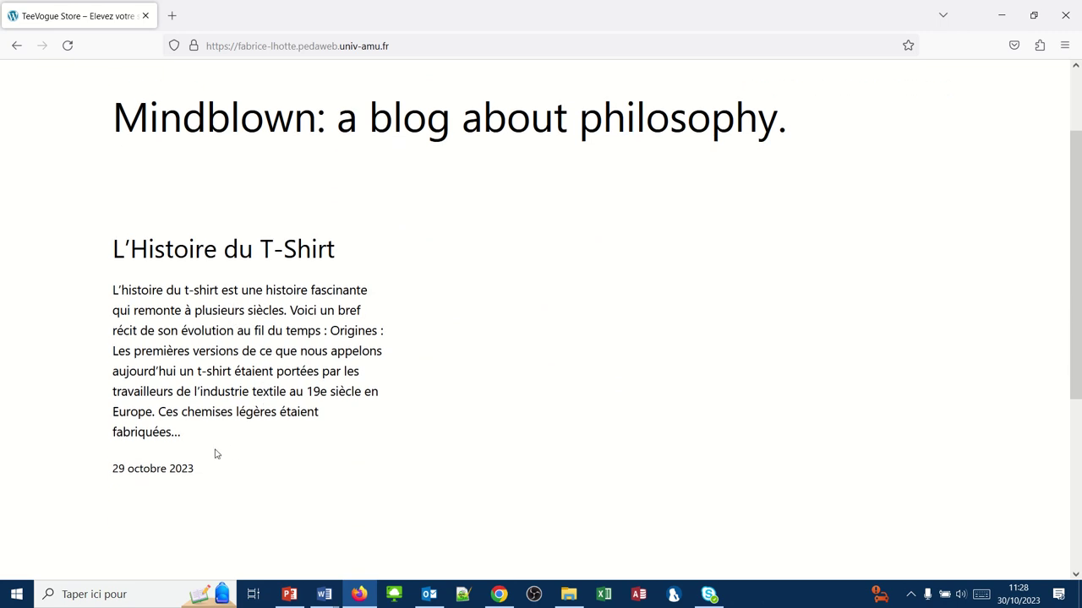
left_click(201, 262)
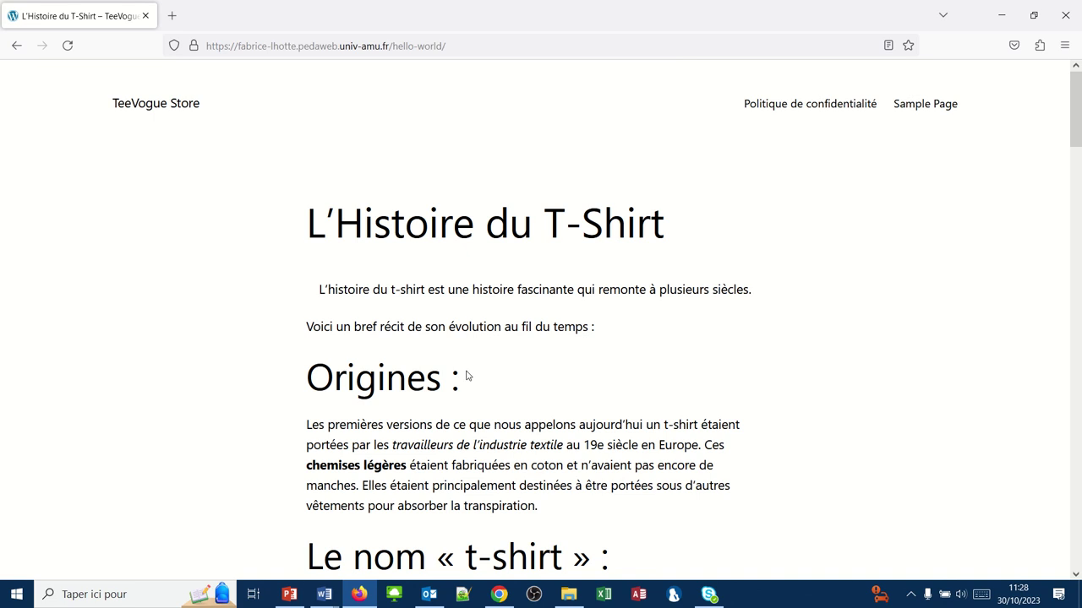
scroll(465, 374, "down", 6)
scroll(466, 372, "down", 15)
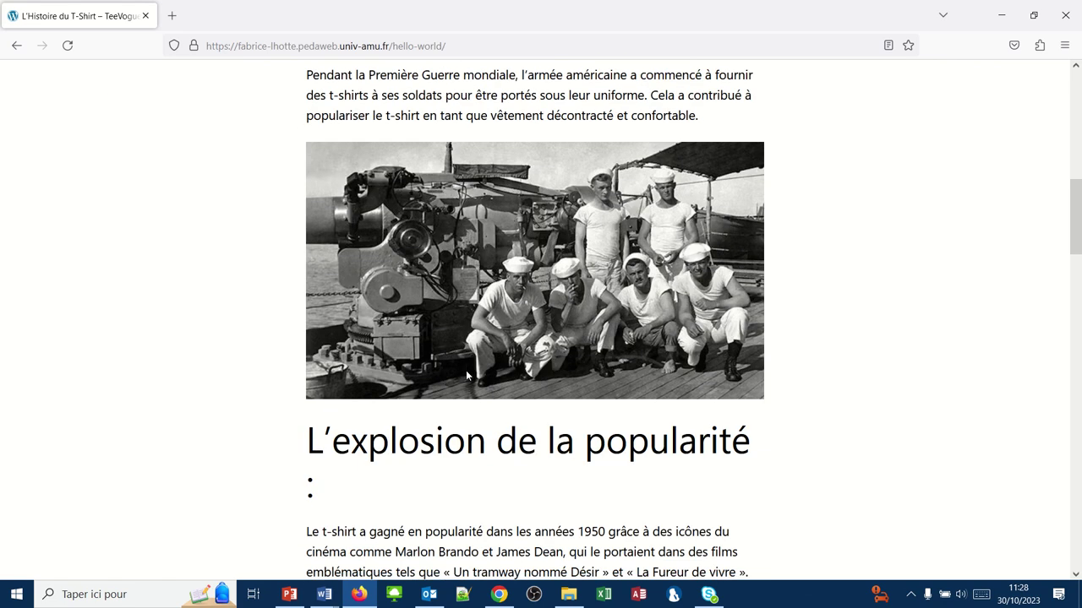
scroll(466, 372, "down", 5)
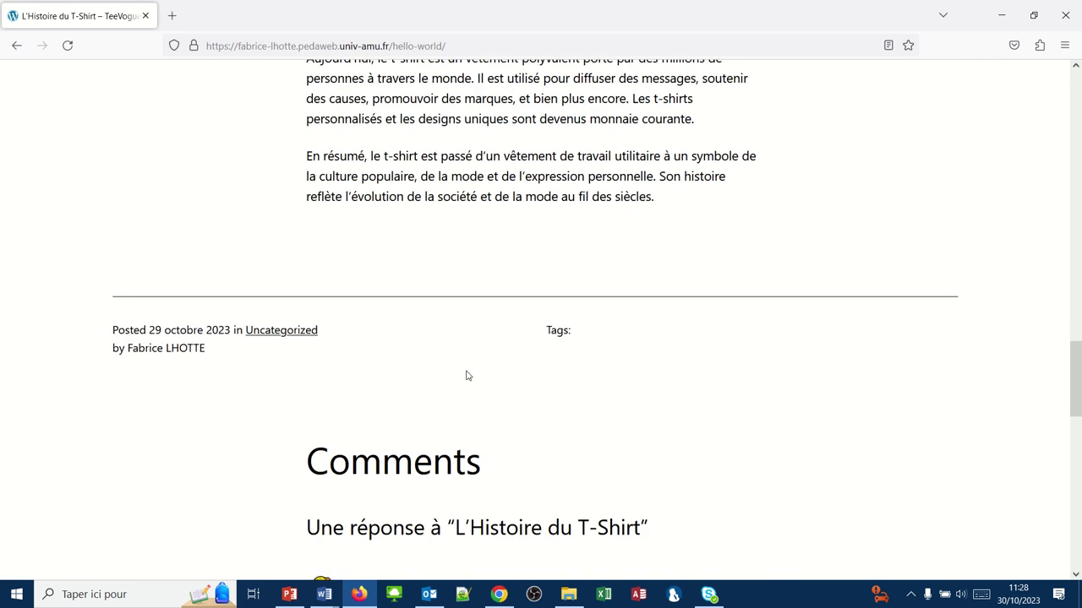
scroll(466, 372, "up", 15)
scroll(466, 375, "up", 6)
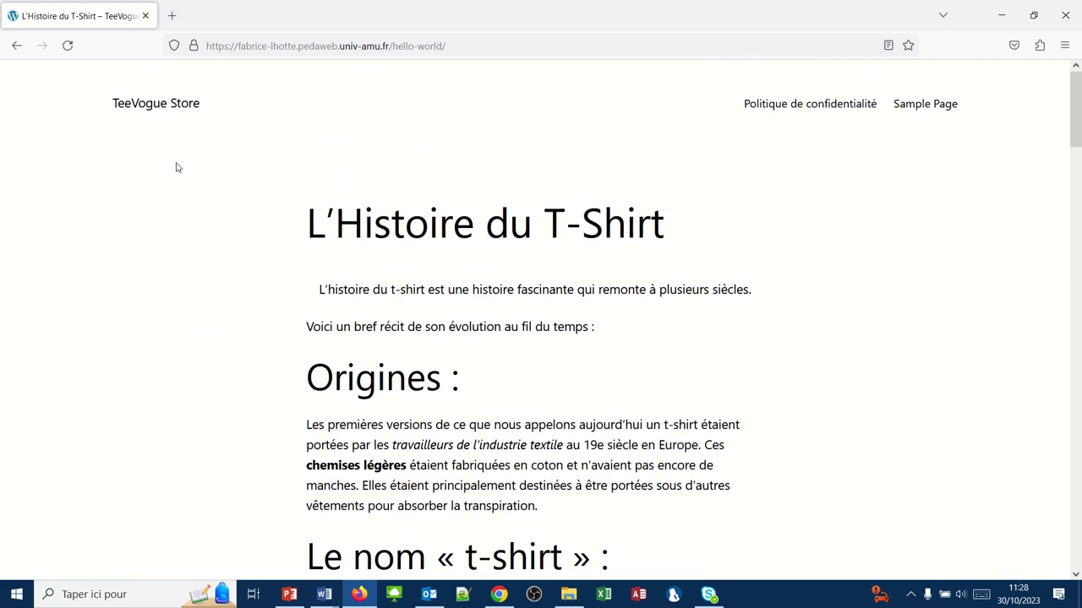
- Return to the TeeVogue Store home page and reopen the T-shirt history article from its listed title
left_click(159, 102)
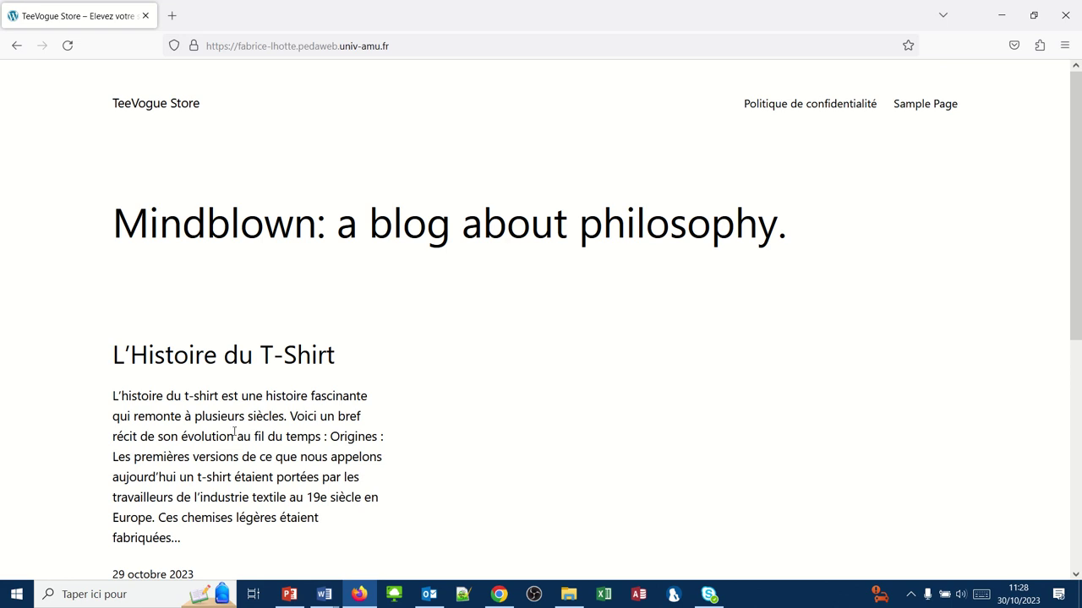
left_click(174, 364)
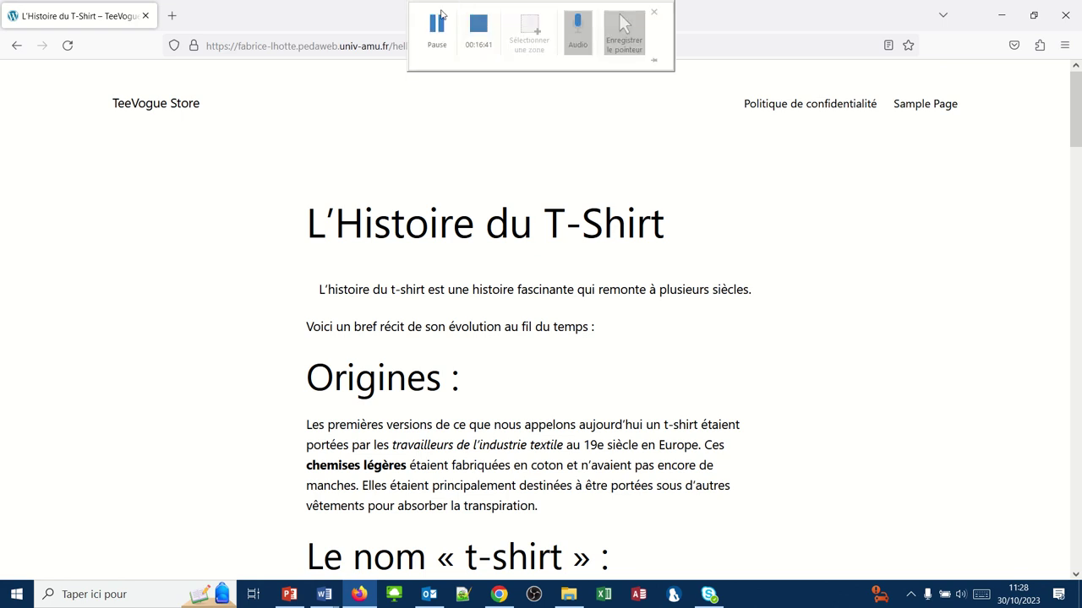
scroll(214, 361, "down", 2)
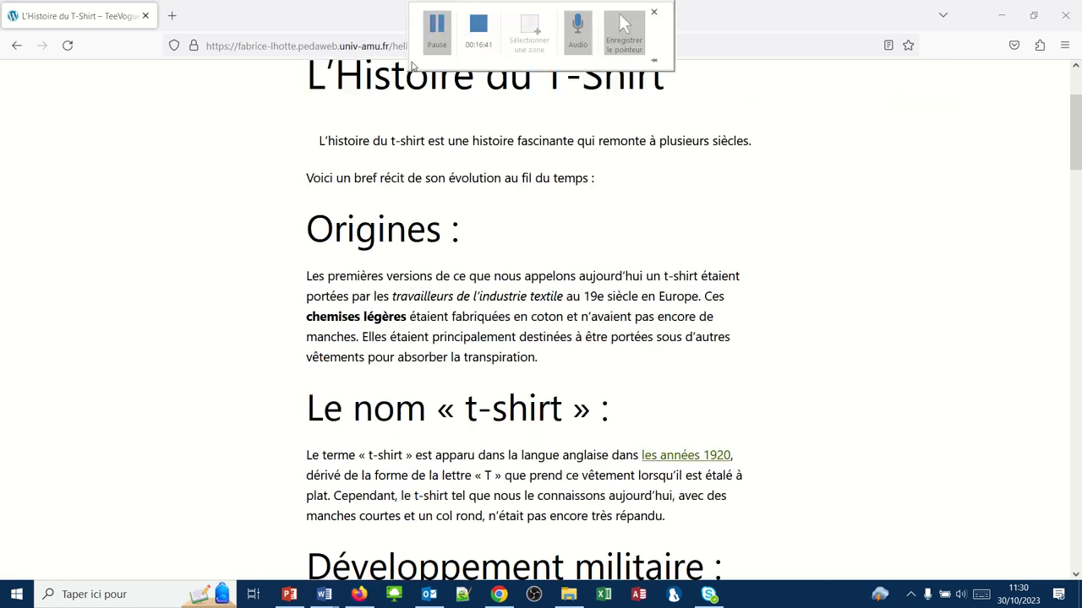
- Switch to the T-shirt post in the Chrome editor and review the article-level settings instead of the image block's
left_click(498, 594)
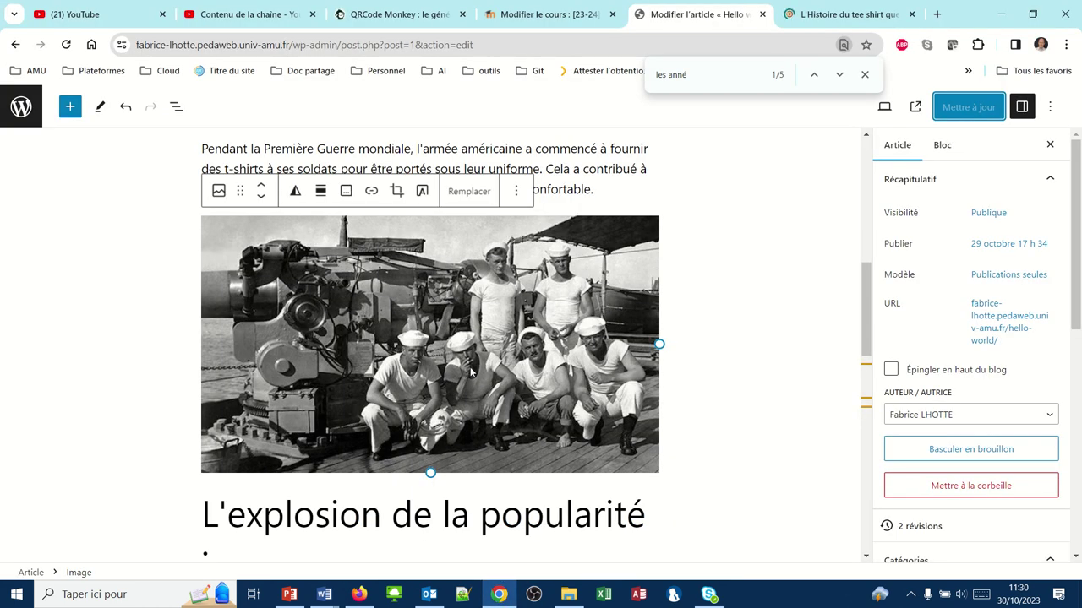
scroll(471, 372, "up", 7)
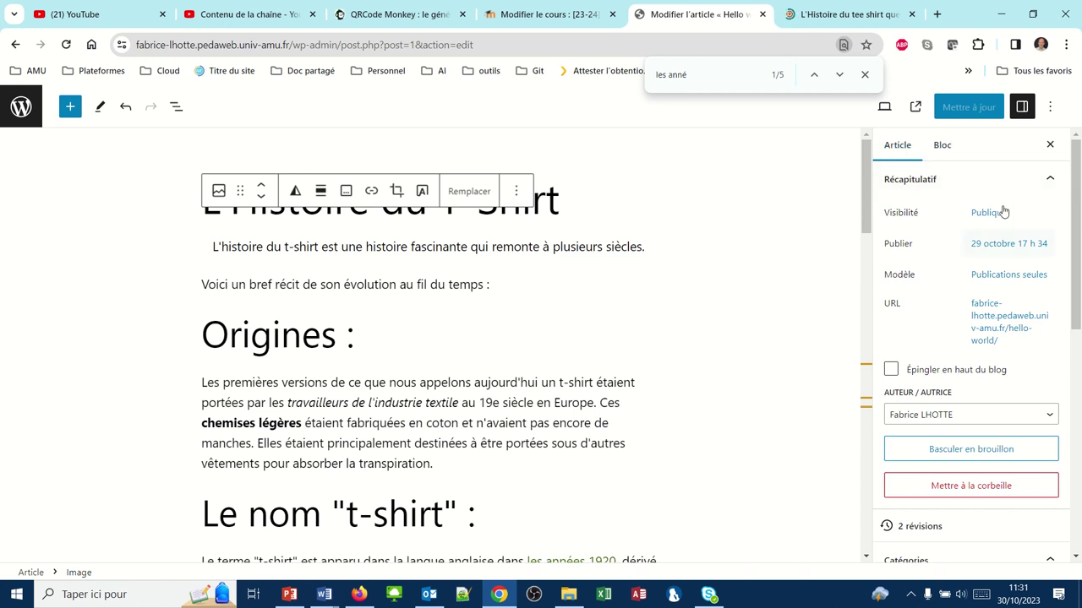
left_click(1021, 114)
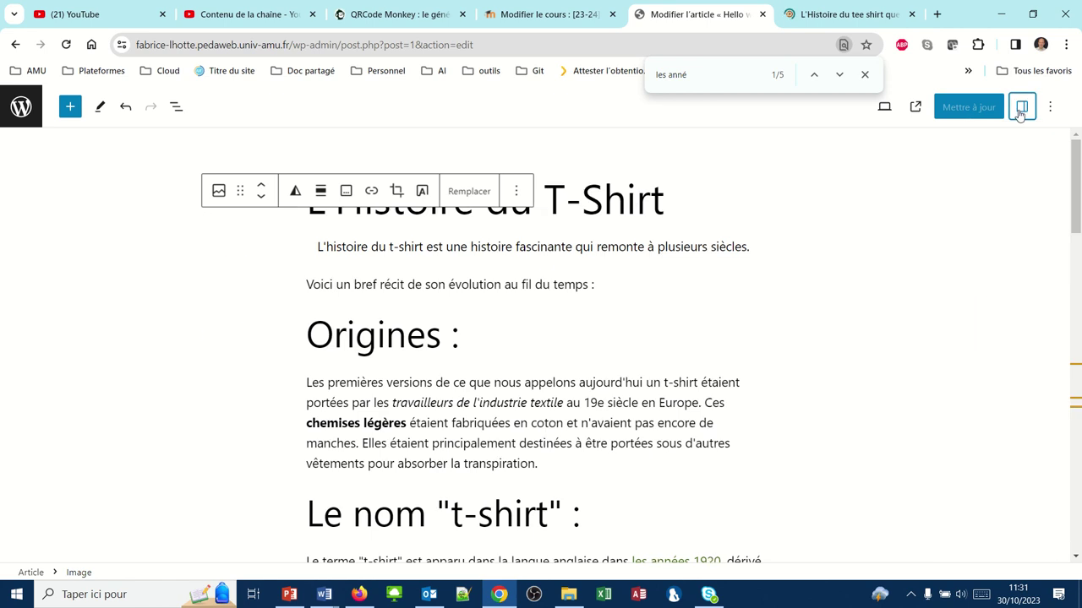
left_click(1020, 114)
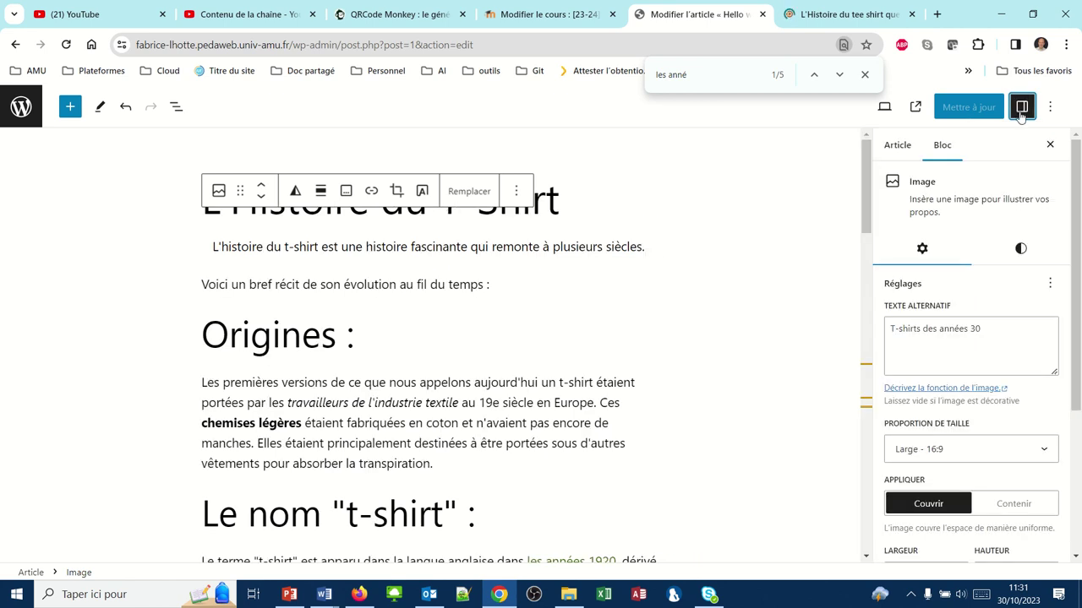
left_click(897, 150)
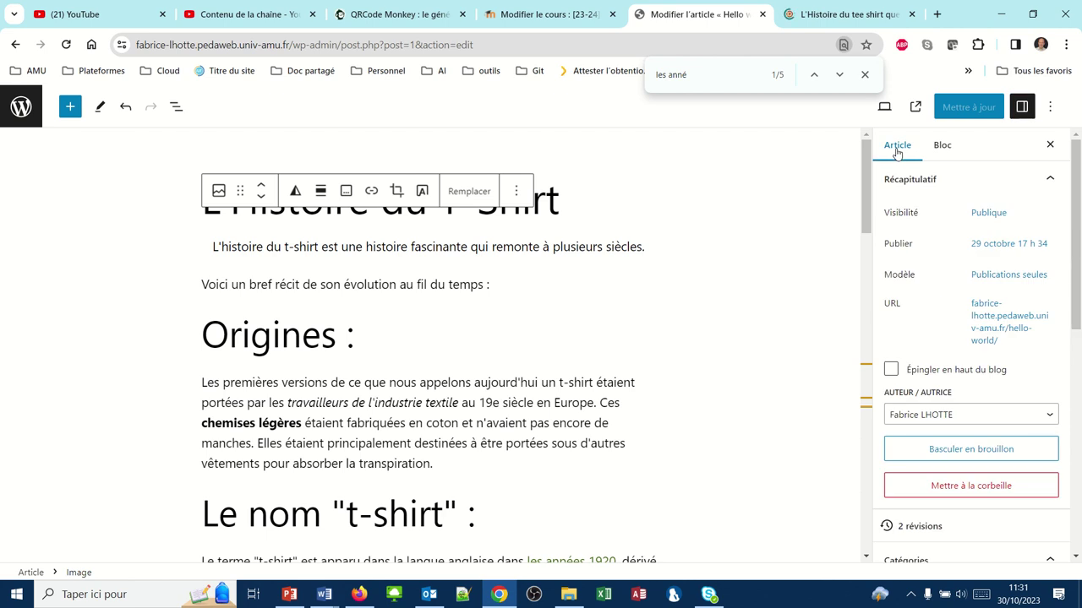
scroll(953, 269, "down", 2)
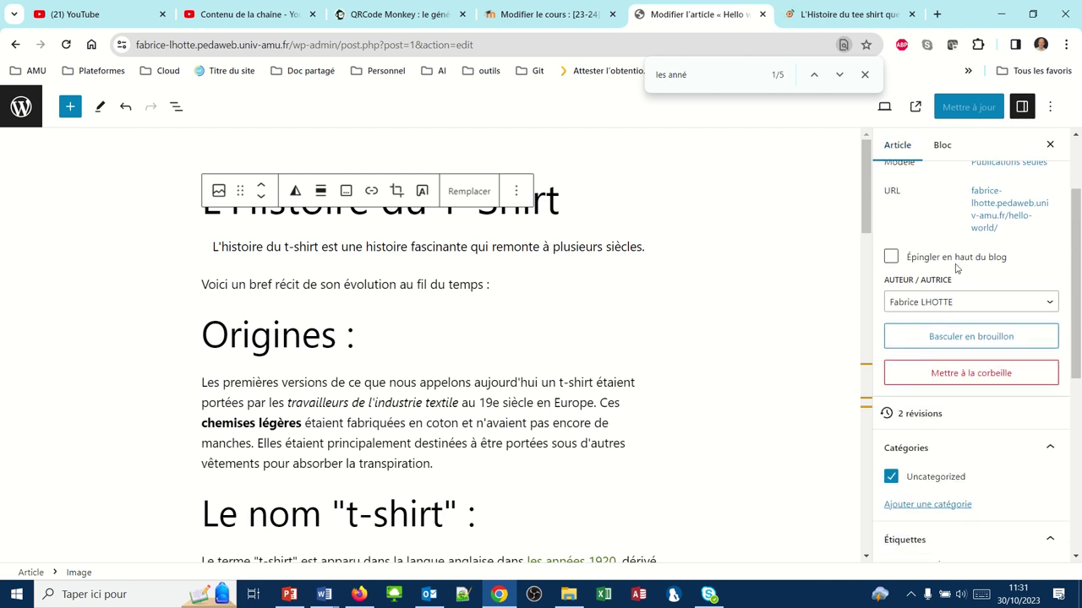
scroll(955, 269, "up", 2)
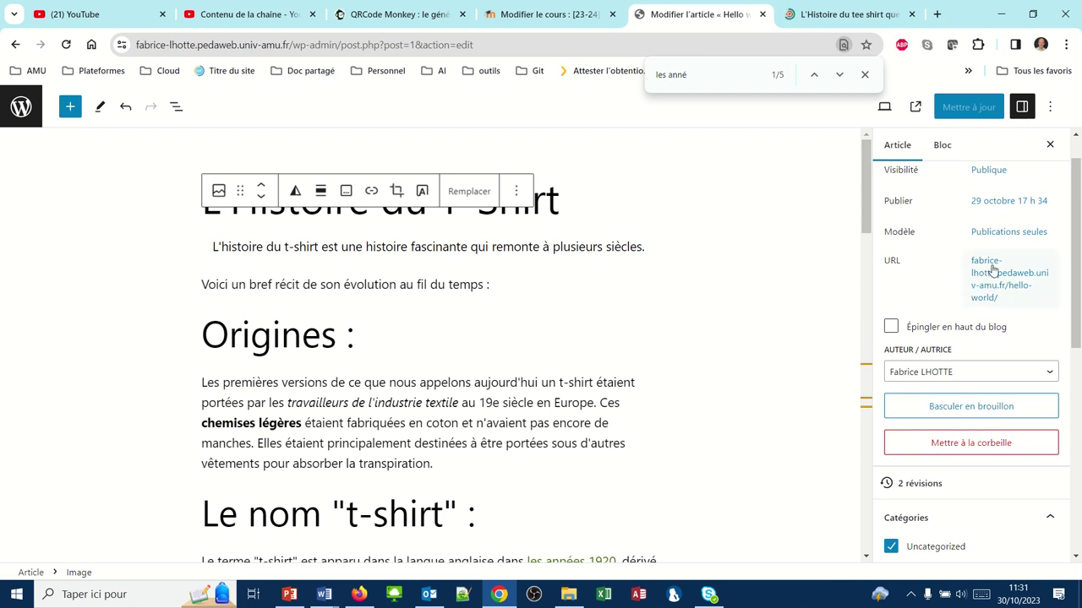
- Set the article's permalink to "histoire-du-t-shirt", update the post and close the browser's page search
left_click(999, 290)
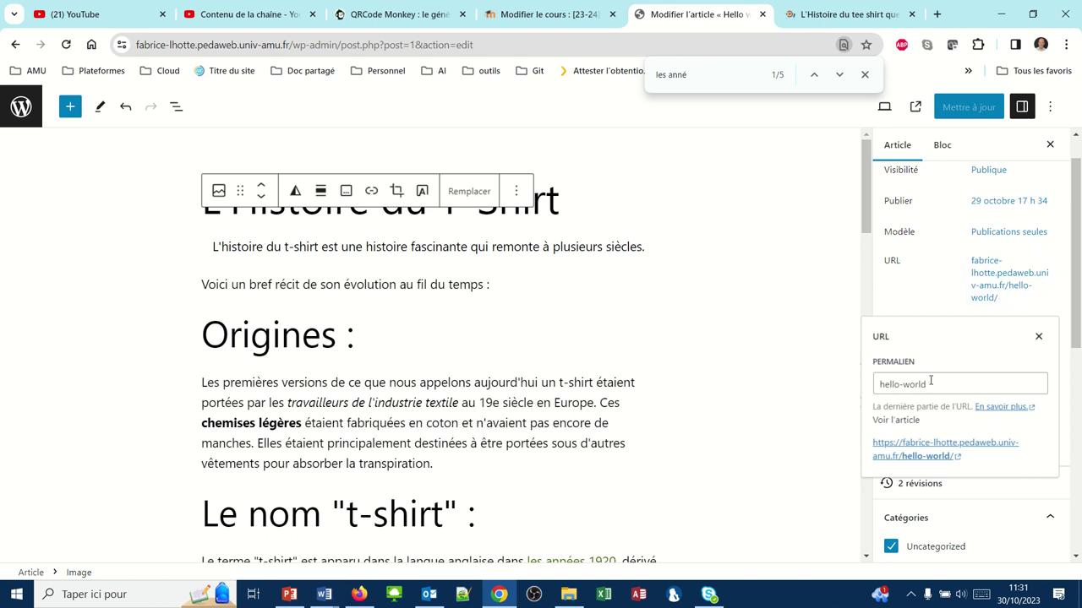
left_click_drag(931, 384, 871, 392)
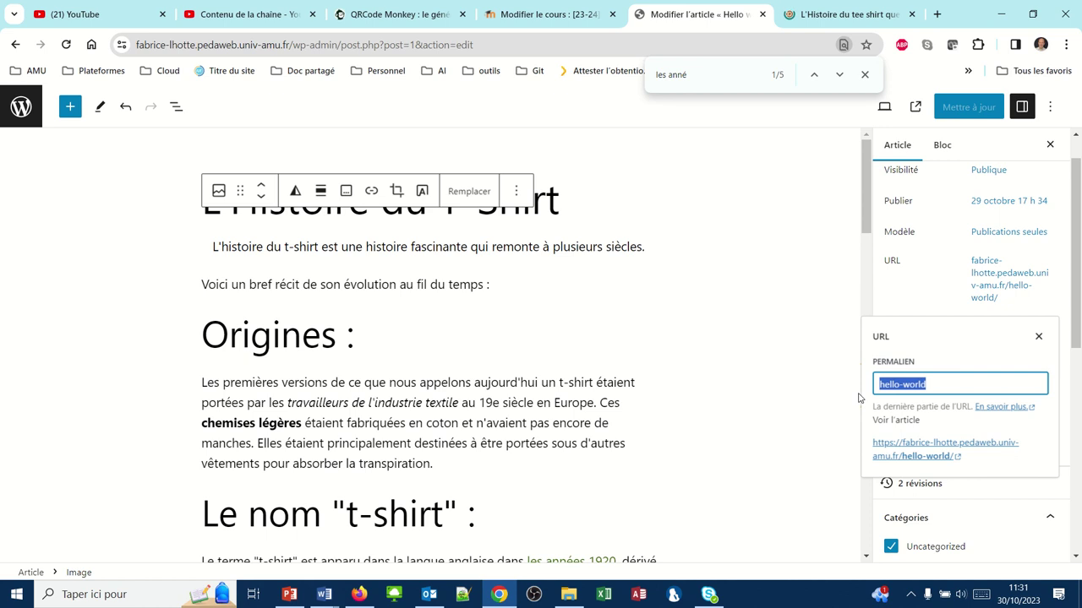
type("hist")
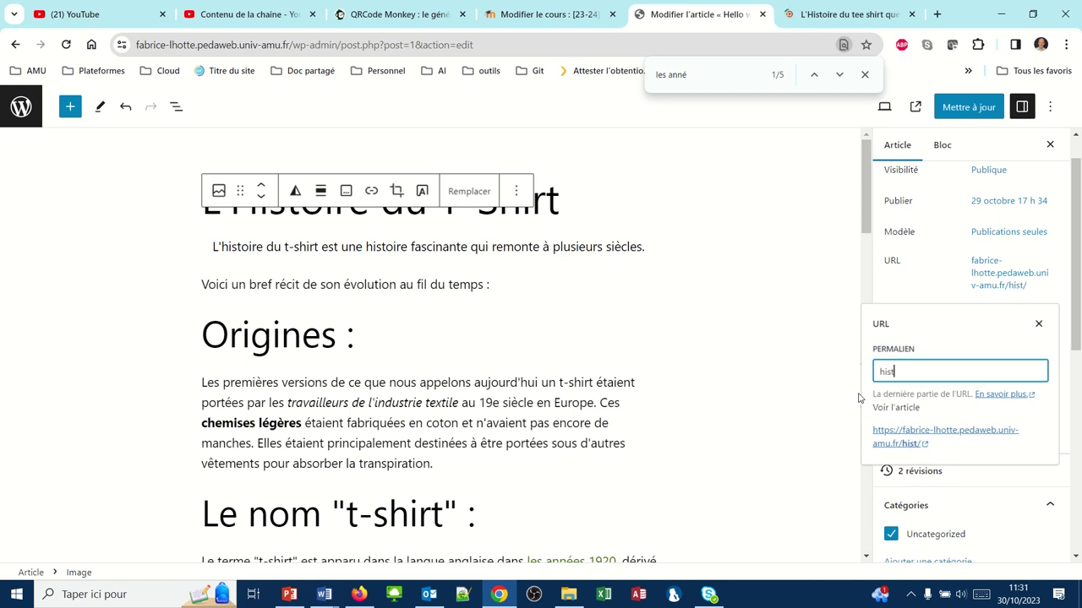
type("oire-du")
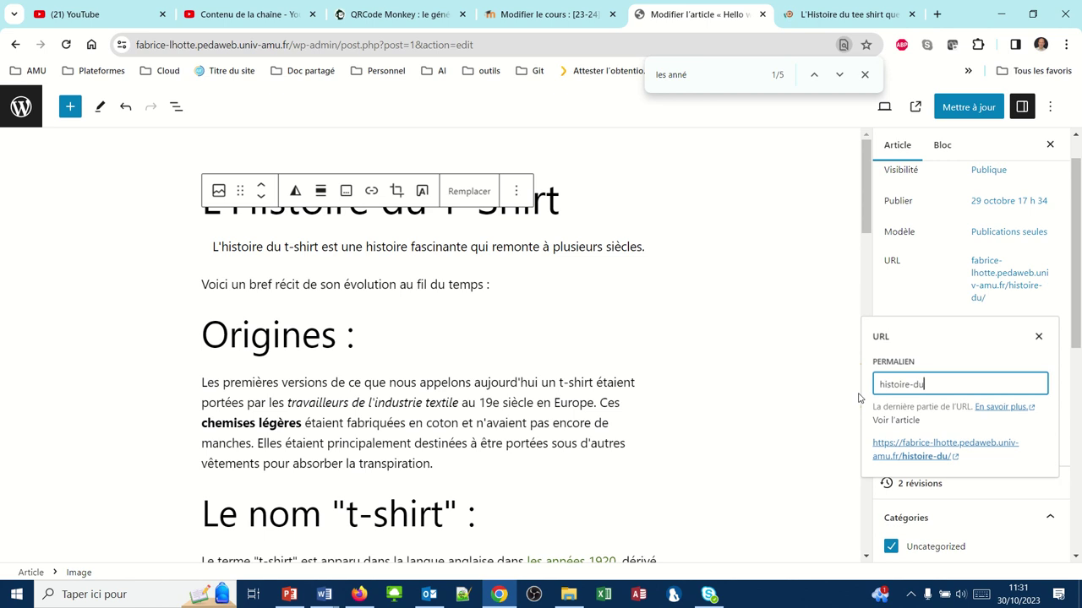
type("-t-shirt")
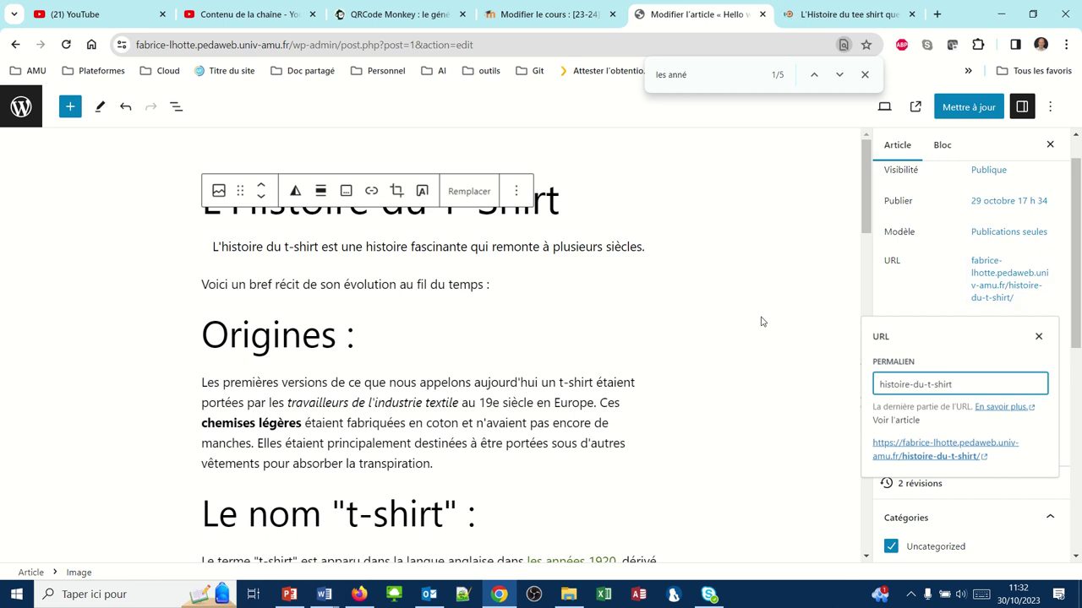
left_click(961, 113)
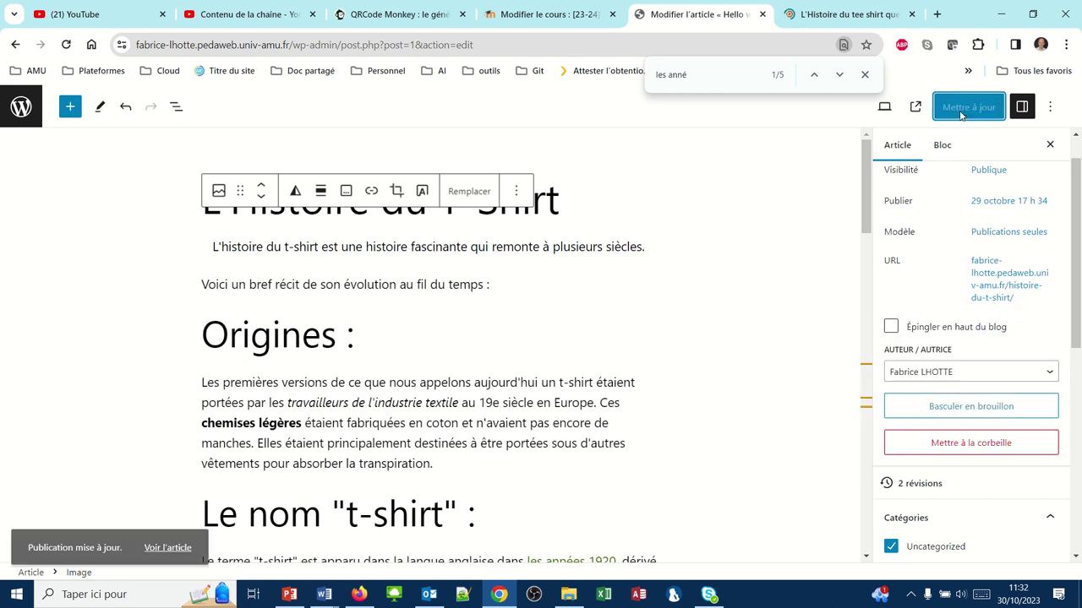
left_click(865, 75)
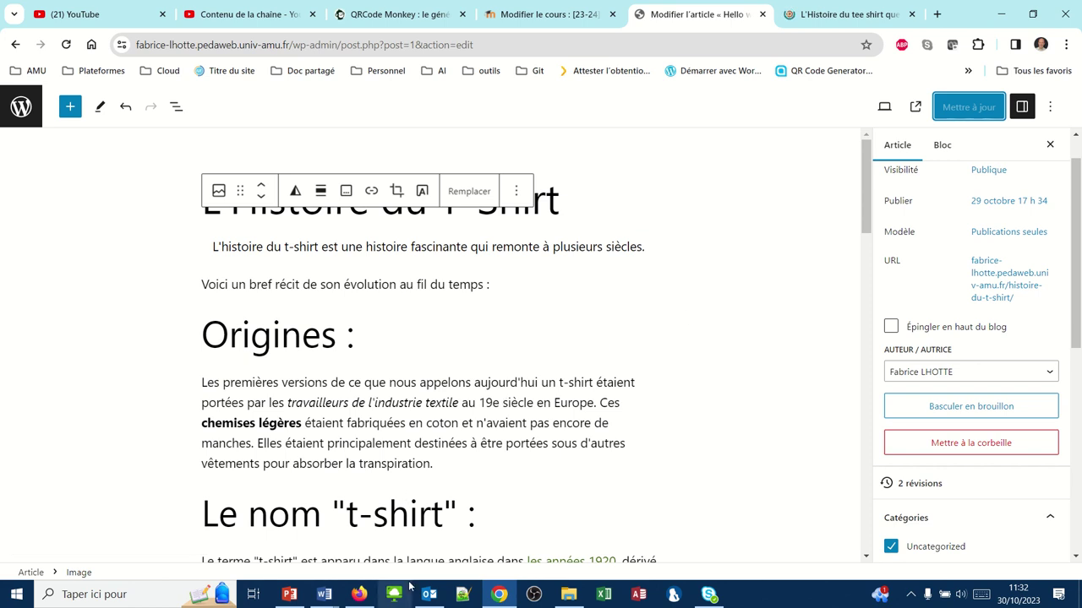
- Switch to Firefox and reopen the T-shirt history article from the TeeVogue Store home page to check its address
left_click(360, 595)
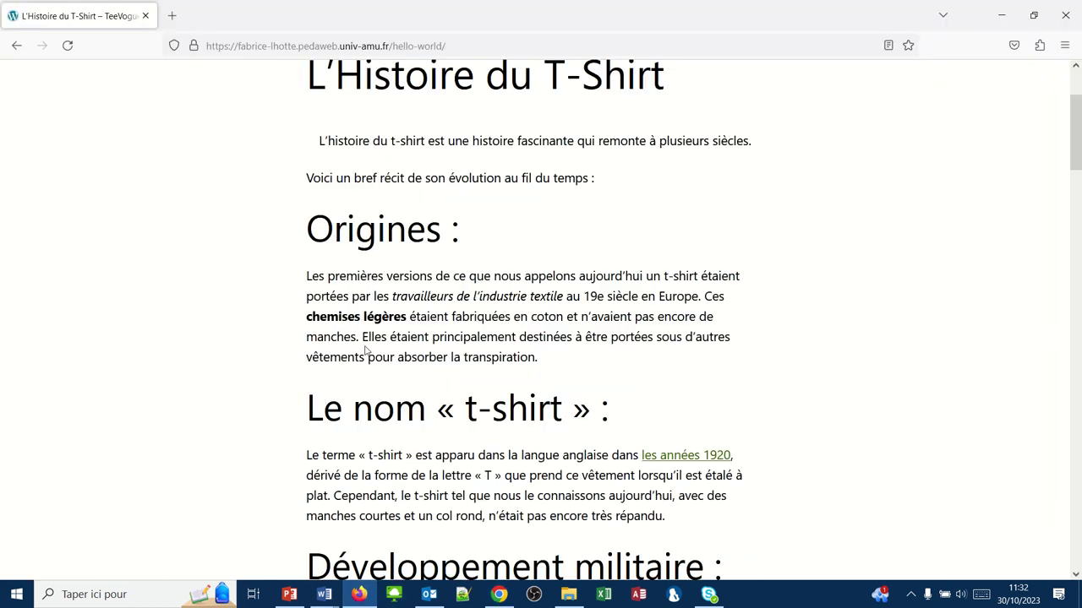
scroll(352, 150, "up", 3)
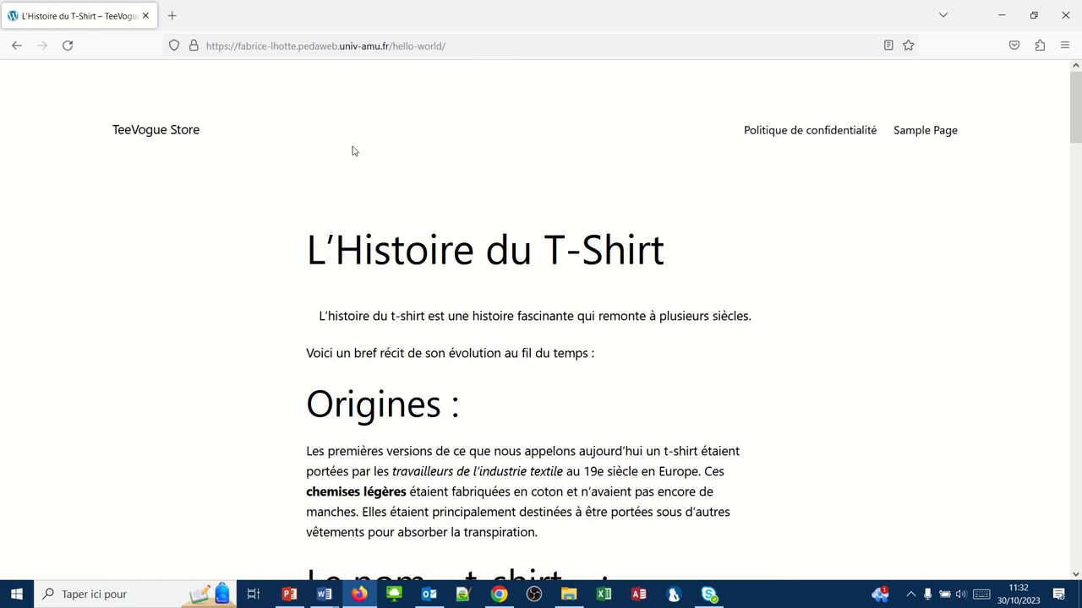
left_click(180, 106)
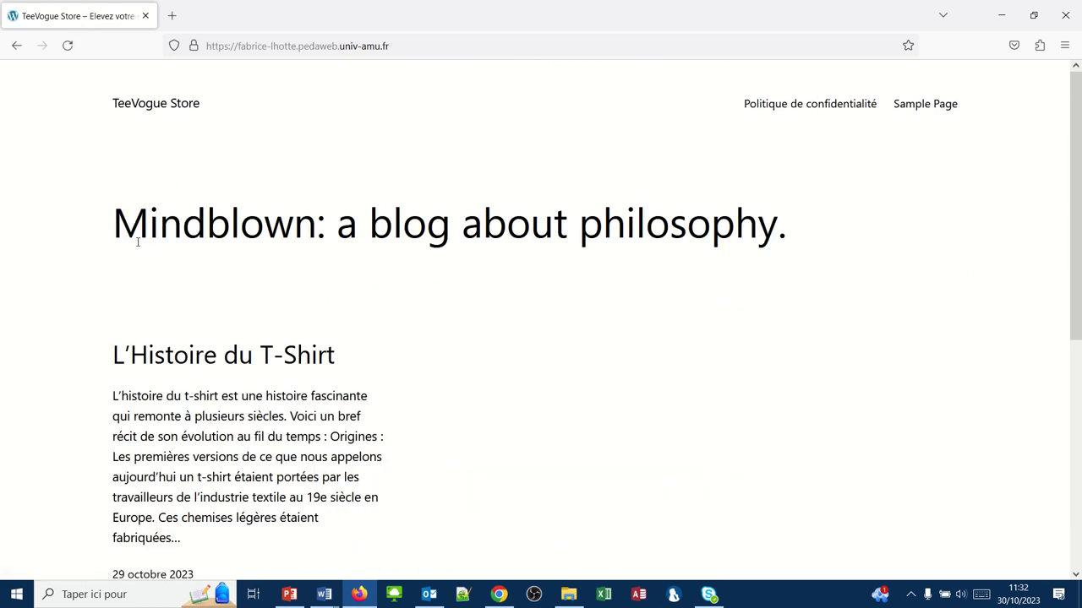
left_click(191, 368)
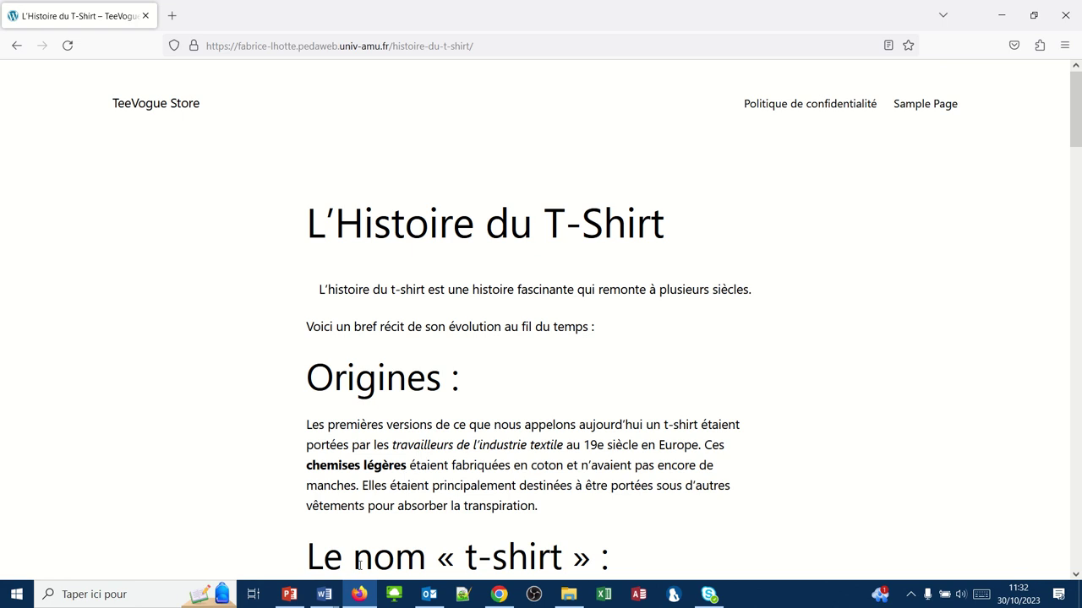
- Return to the post editor in Chrome and upload histoiremiseenavant.jpg for use as the article's featured image
left_click(499, 594)
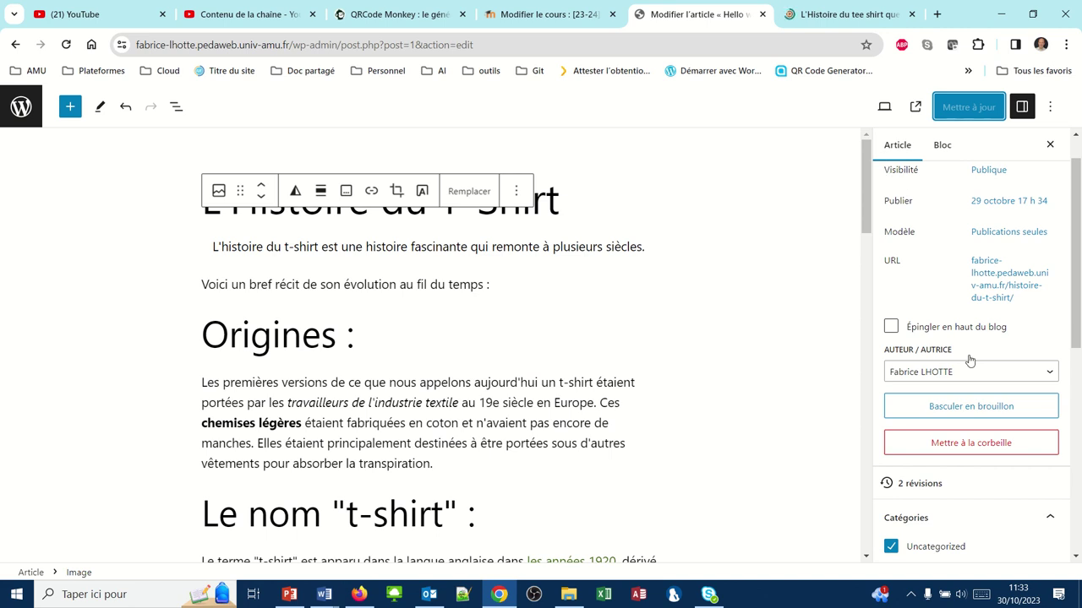
scroll(971, 362, "down", 3)
scroll(971, 359, "down", 2)
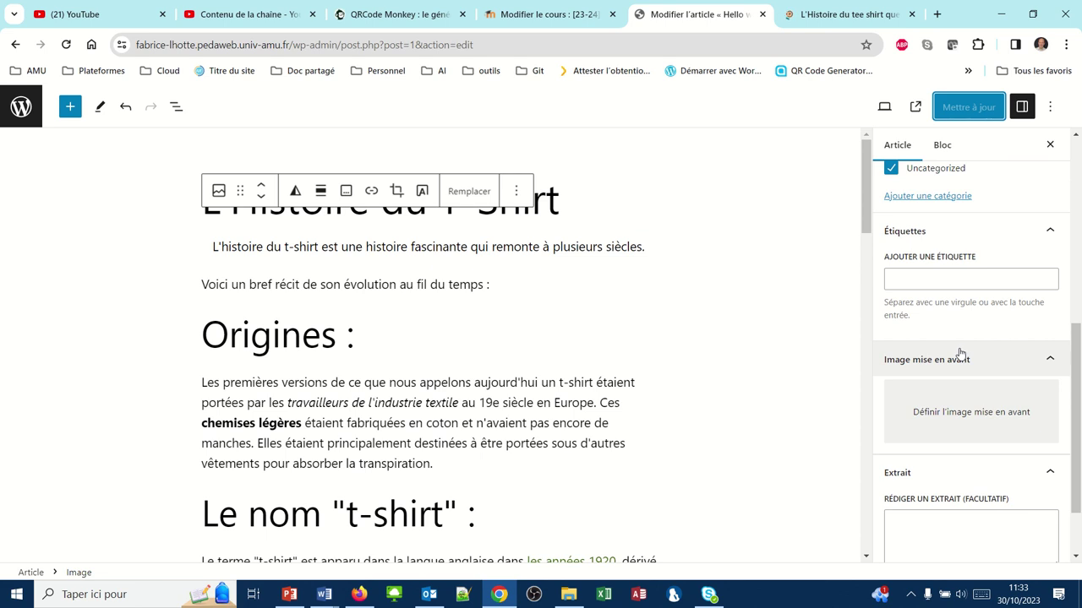
left_click(969, 414)
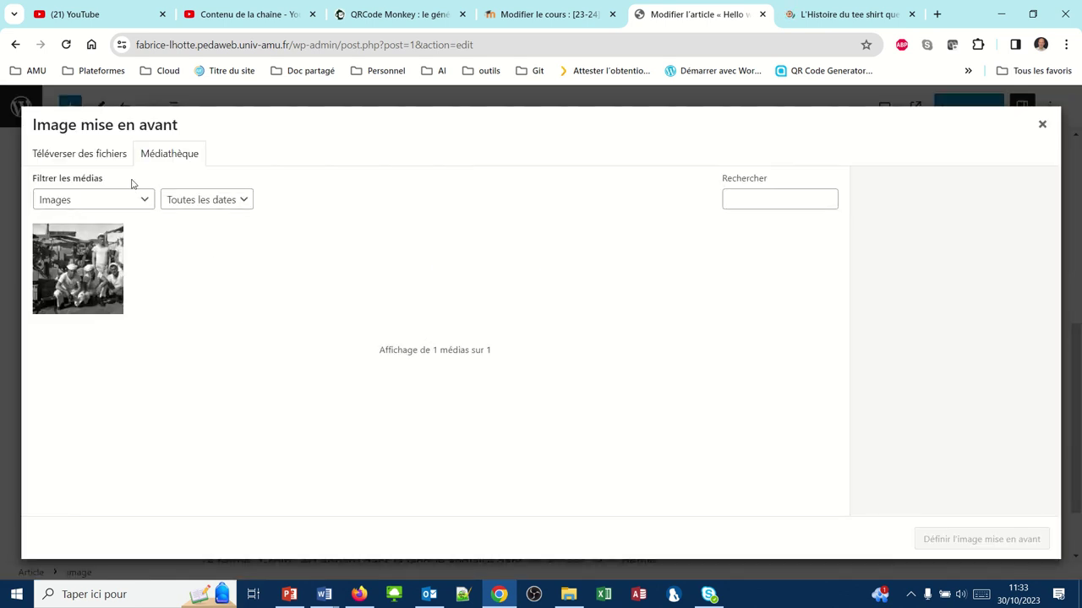
left_click(97, 156)
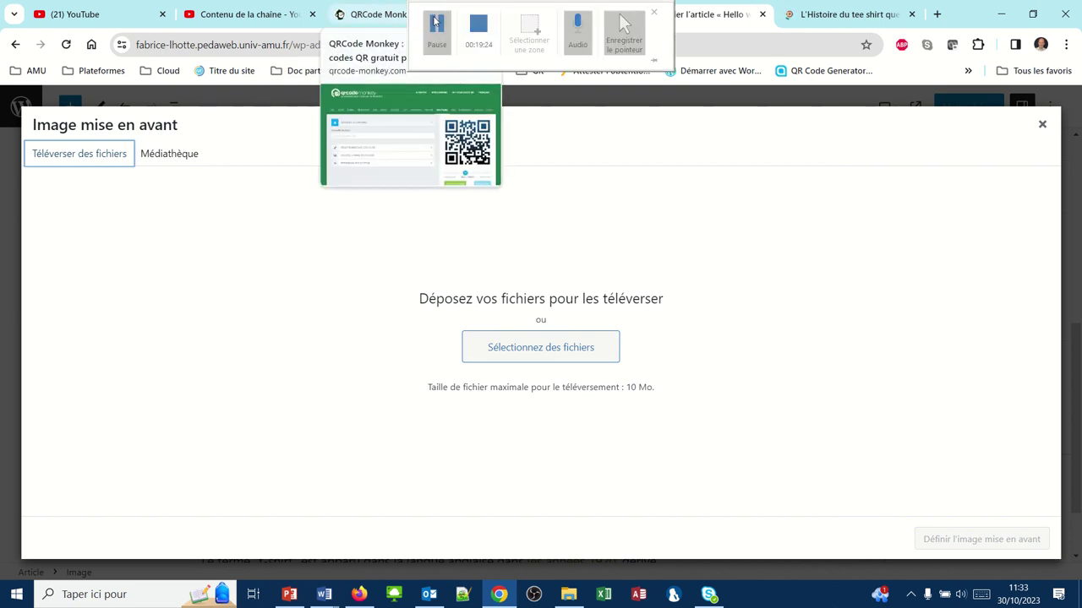
left_click(515, 355)
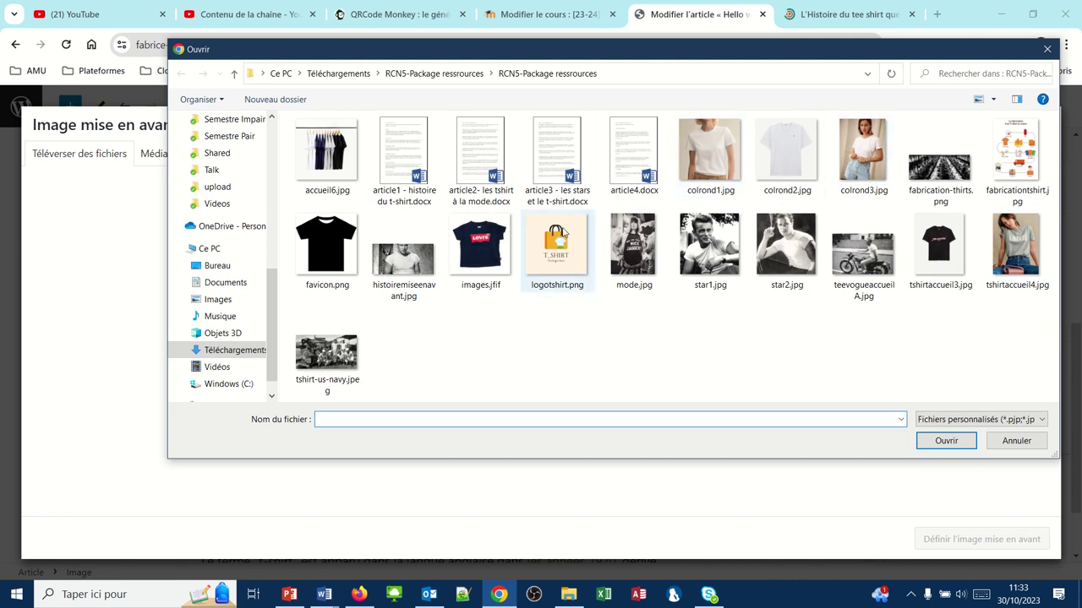
left_click(390, 267)
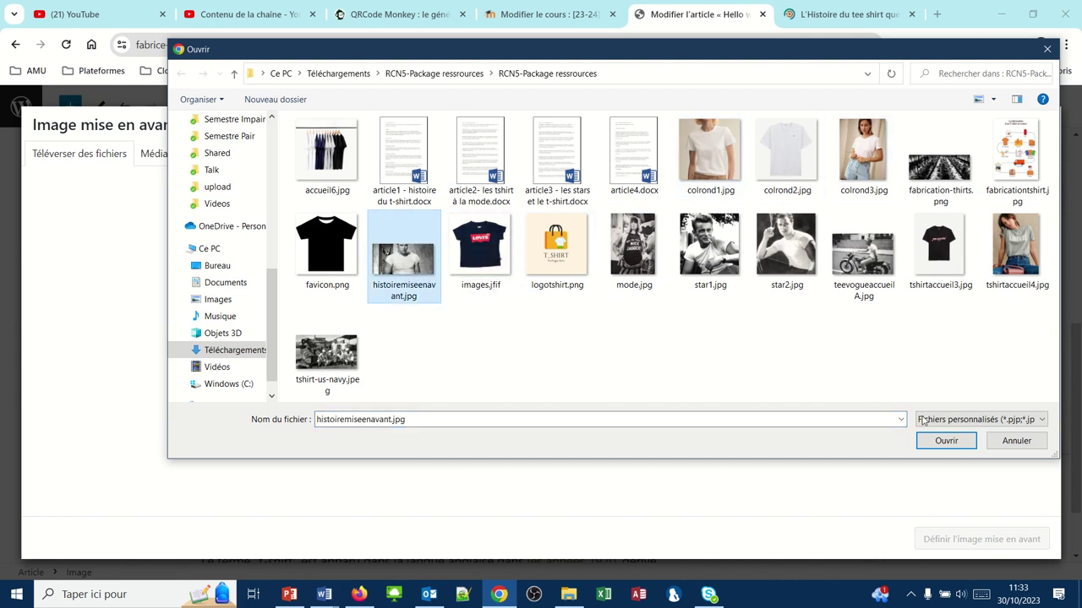
left_click(946, 441)
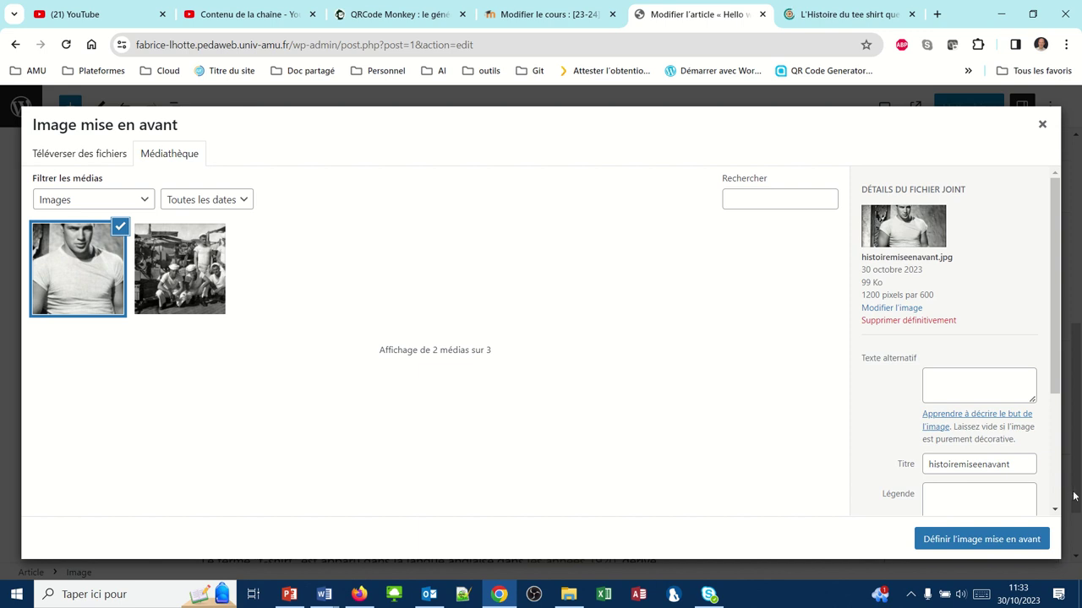
- Assign the uploaded picture as featured image with the alternative text "Histoire du T-Shirt" and update the article
left_click(950, 389)
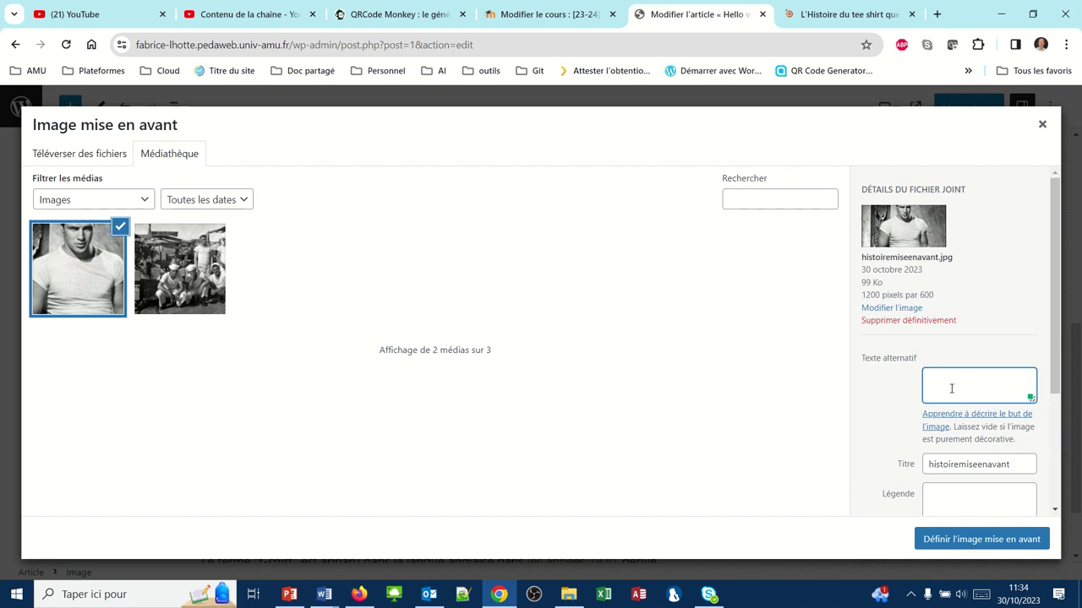
type("Histoire du T-Shirt")
left_click(971, 542)
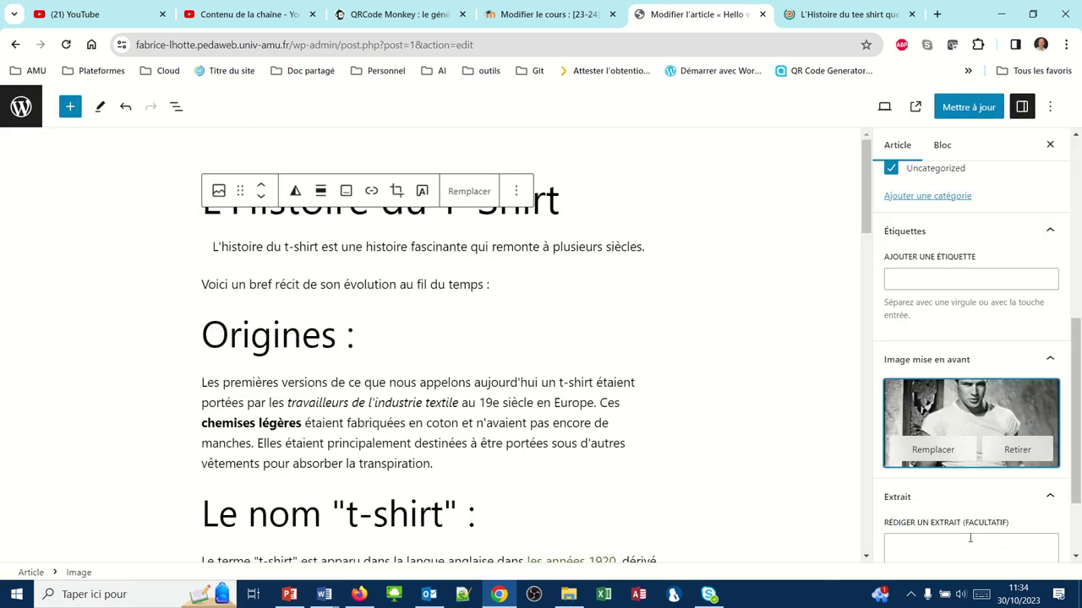
scroll(971, 538, "down", 1)
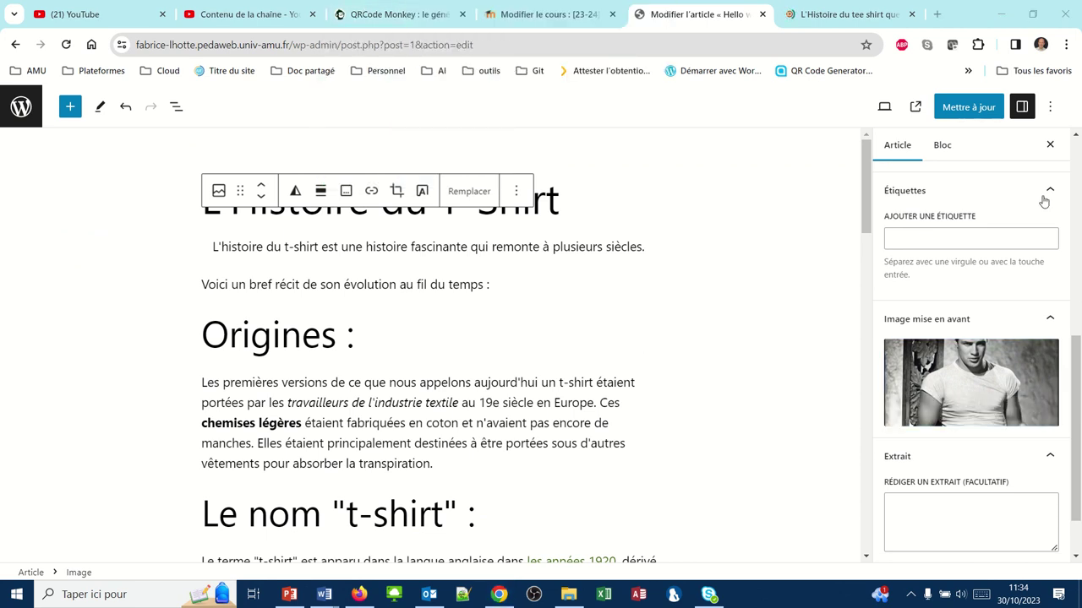
left_click(953, 107)
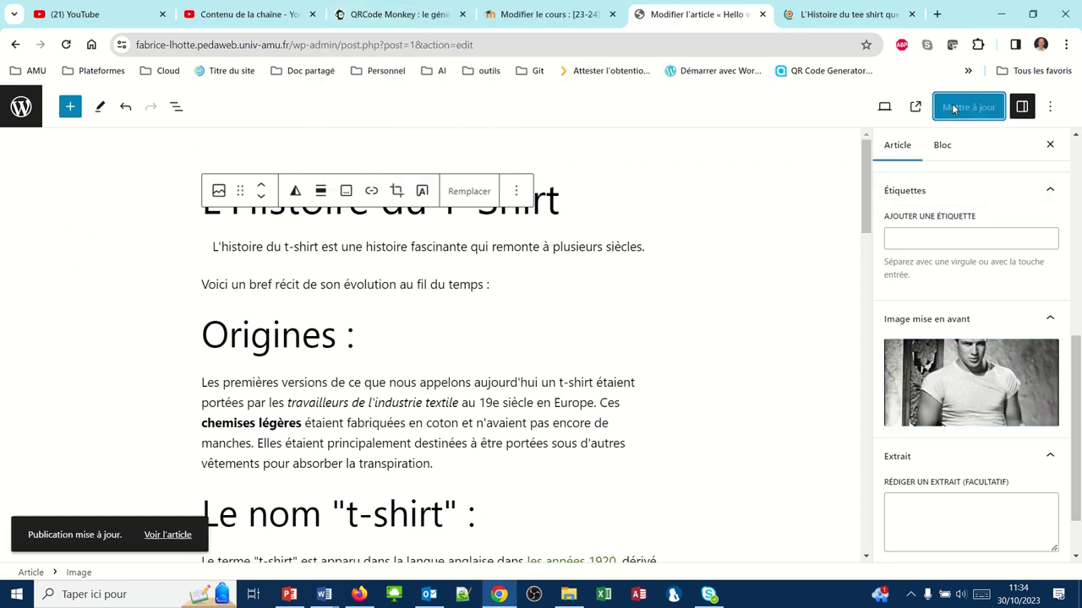
- Switch to Firefox, reload the article and check its featured image there and in the TeeVogue Store home page listing
left_click(358, 595)
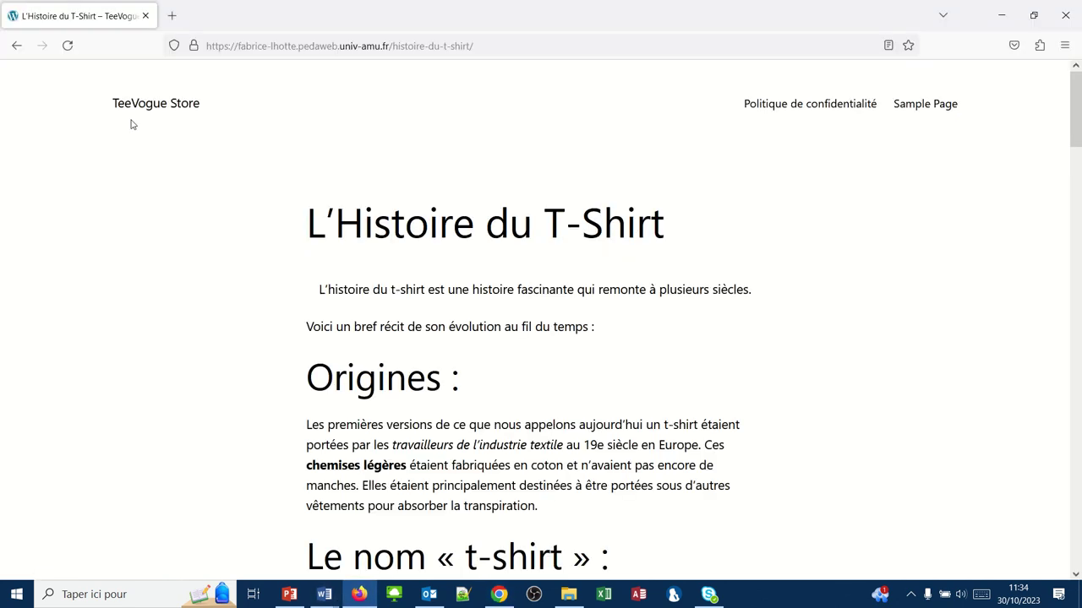
left_click(68, 46)
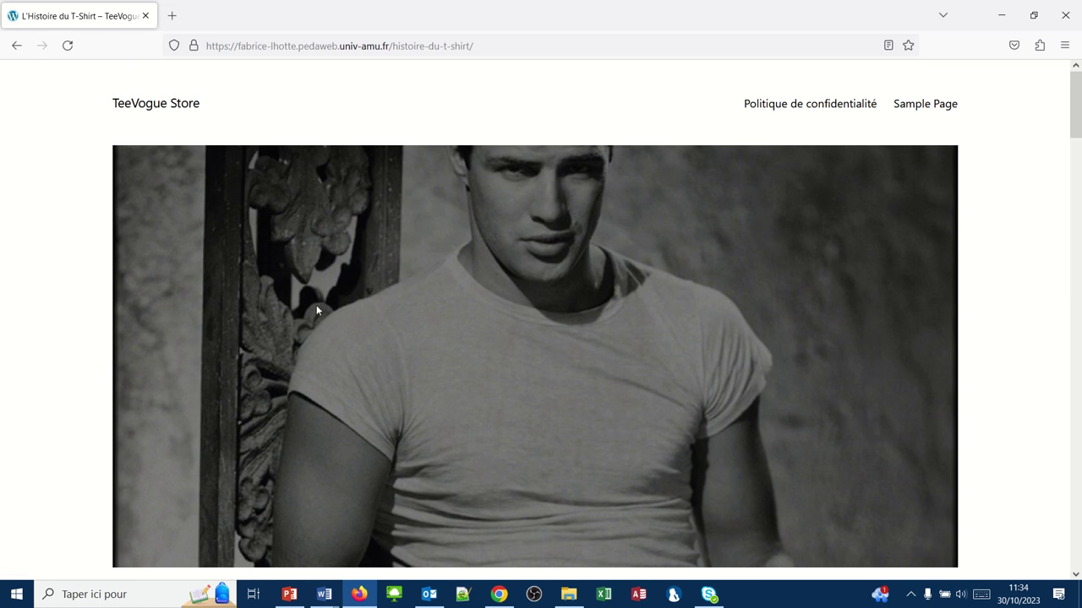
scroll(315, 314, "down", 1)
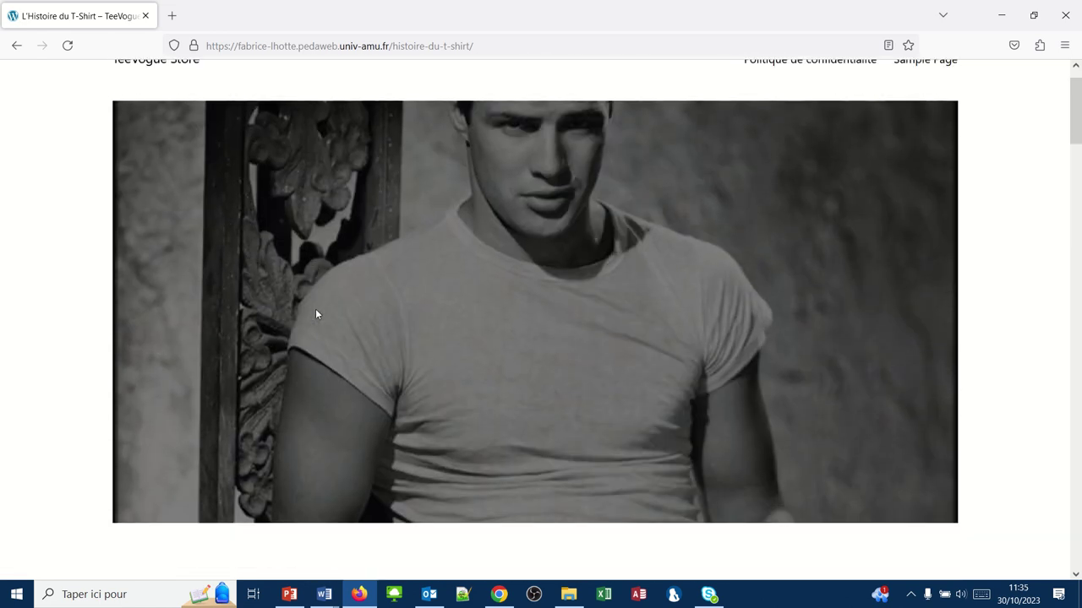
scroll(164, 125, "up", 1)
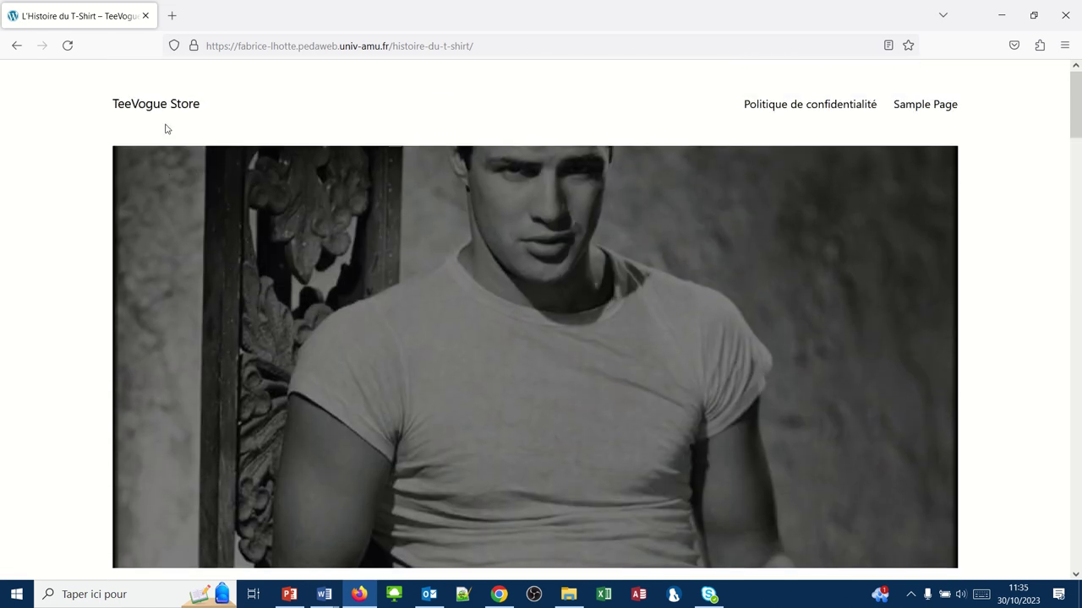
left_click(158, 111)
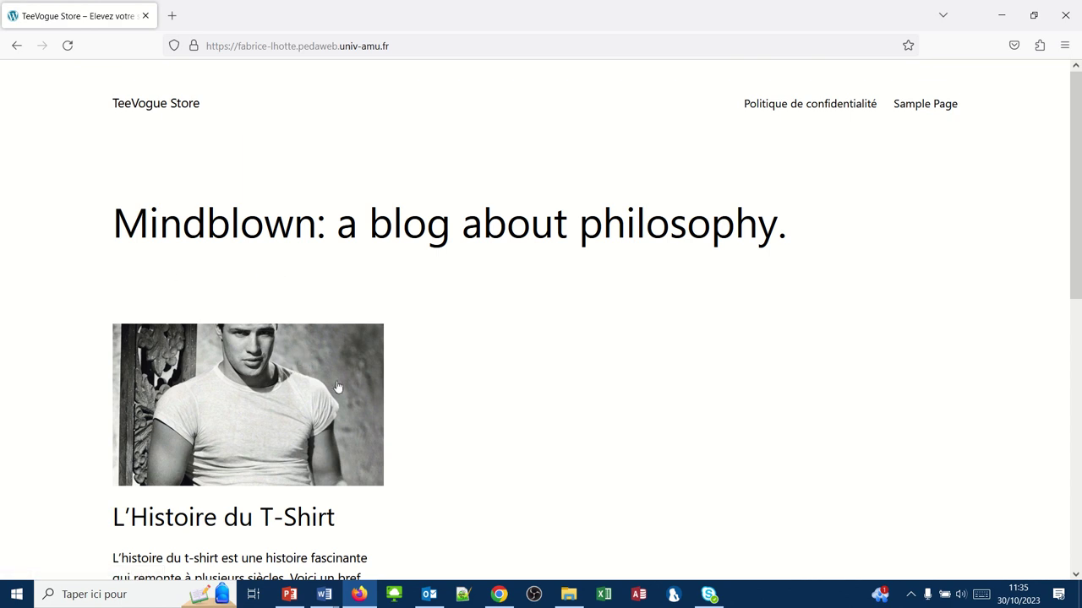
scroll(338, 389, "down", 3)
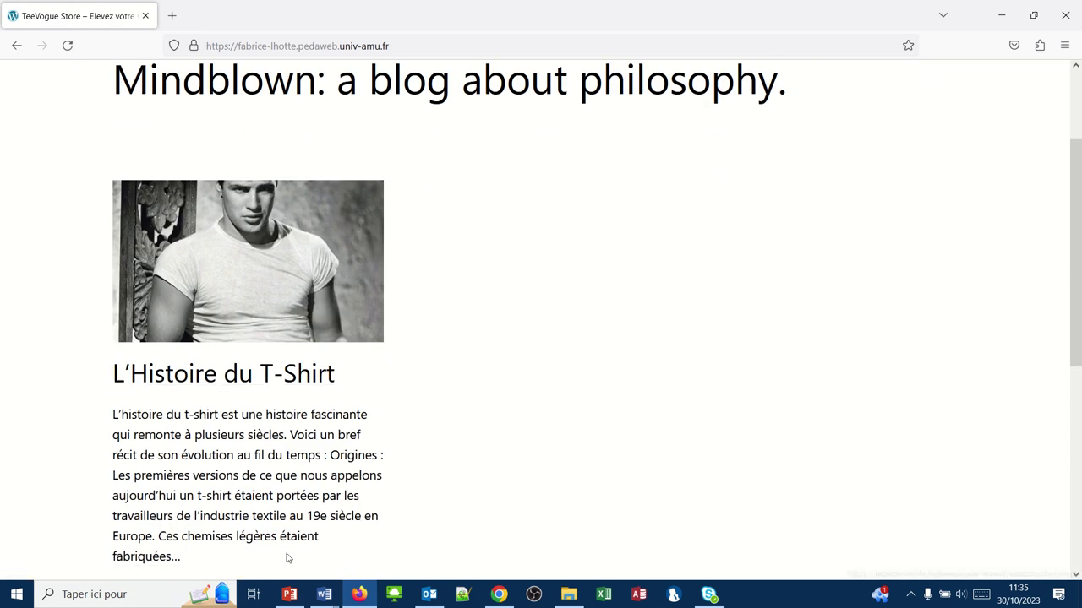